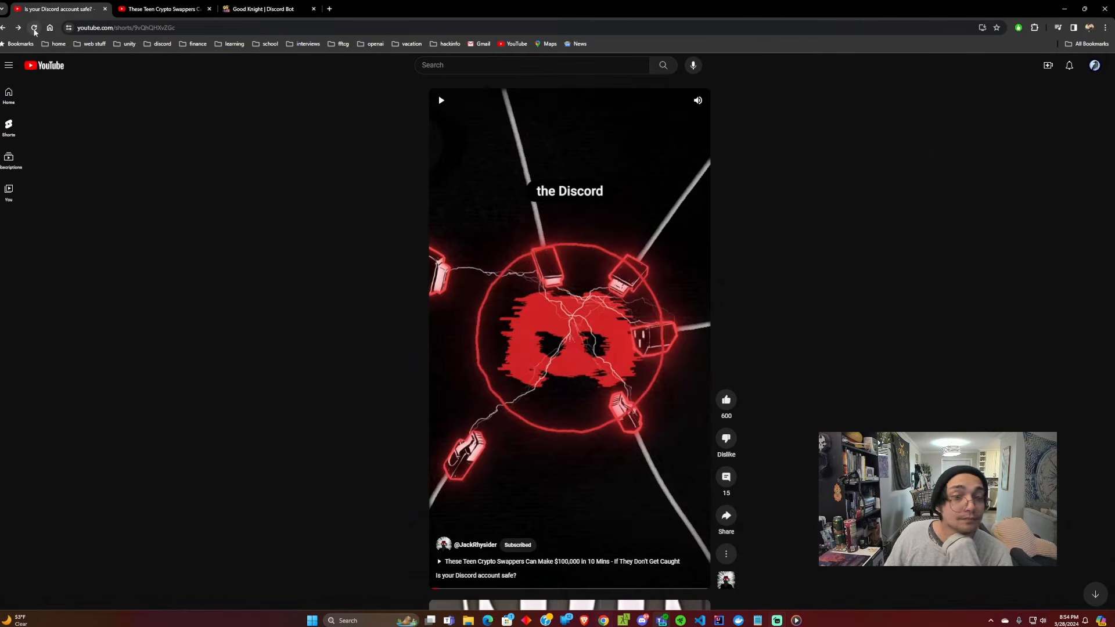
left_click(34, 29)
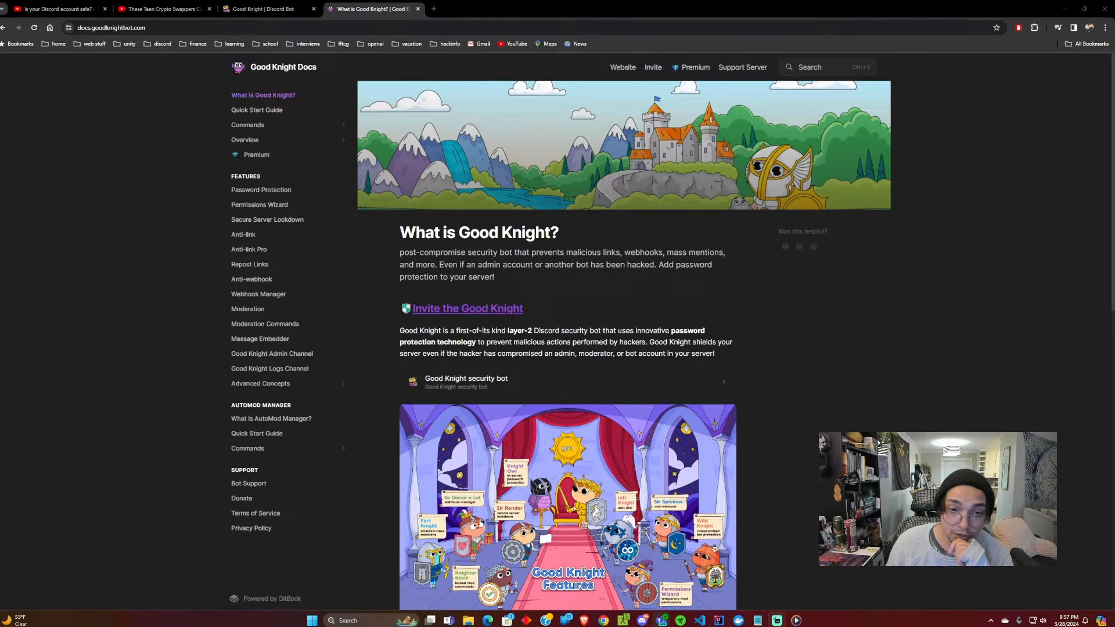
Read through the Good Knight documentation's introduction and feature list, including the 2FA support and anti-link entries
scroll(789, 362, "down", 3)
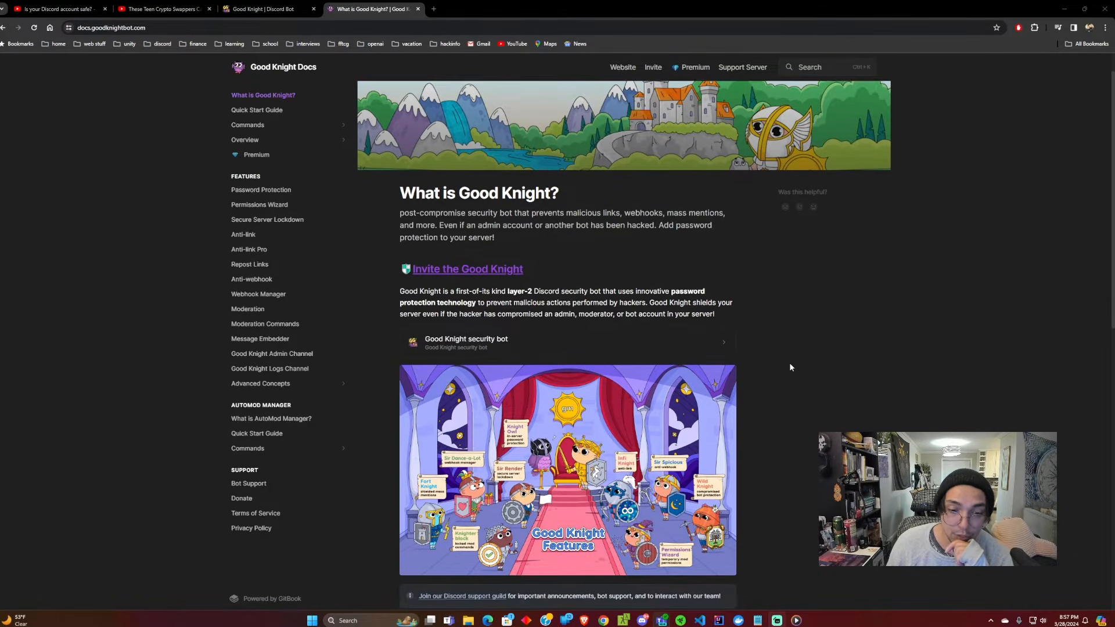
scroll(789, 363, "down", 2)
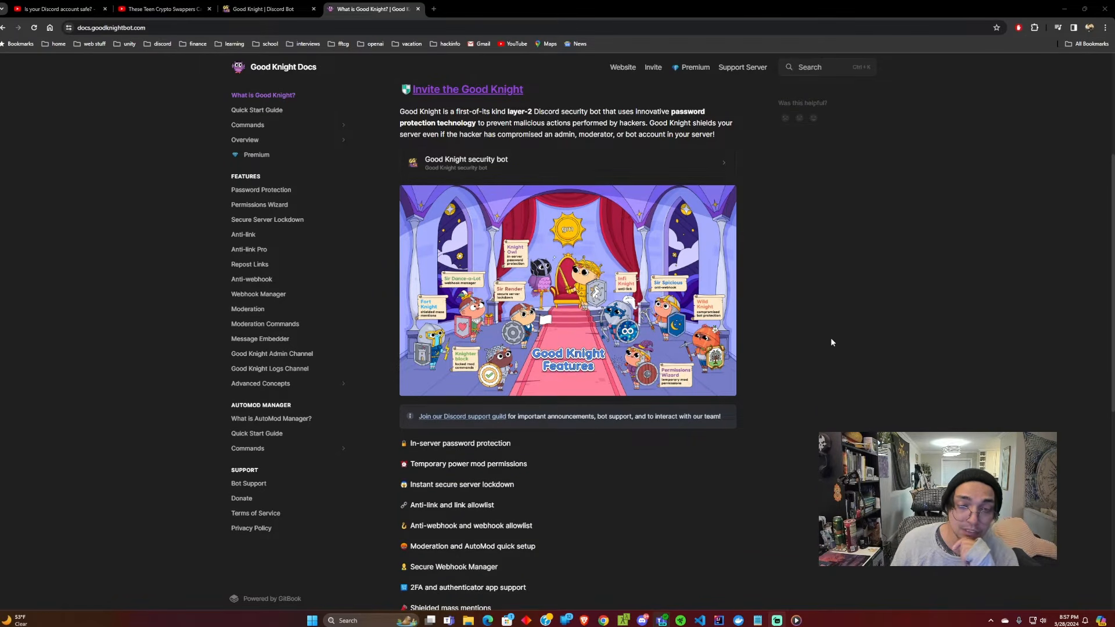
scroll(830, 341, "down", 5)
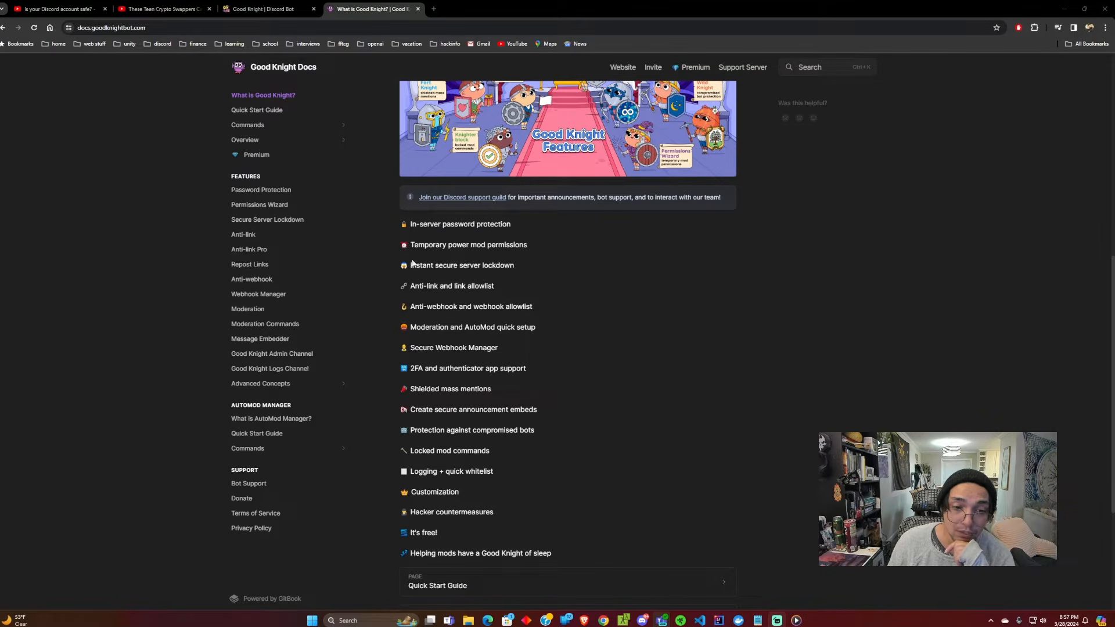
left_click_drag(410, 368, 430, 368)
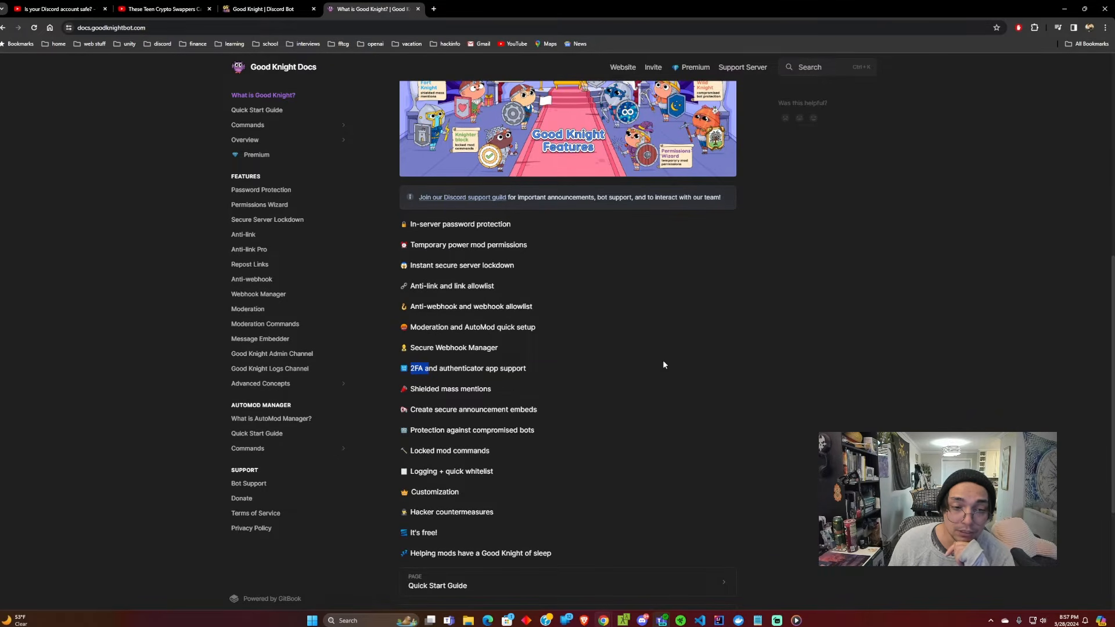
scroll(640, 374, "down", 1)
scroll(586, 394, "down", 1)
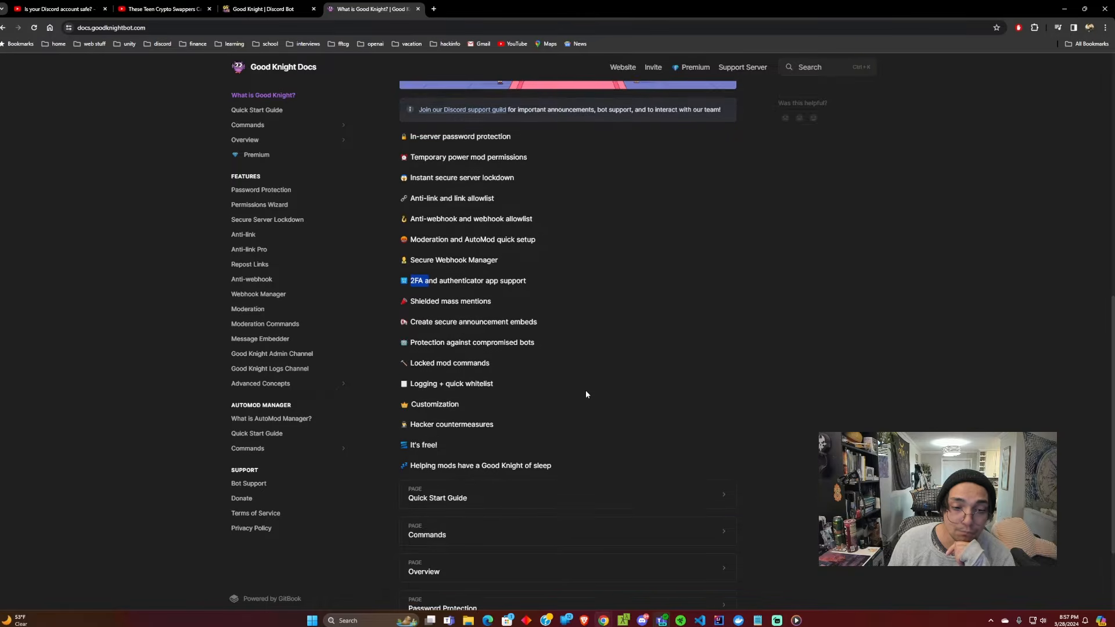
scroll(585, 394, "down", 1)
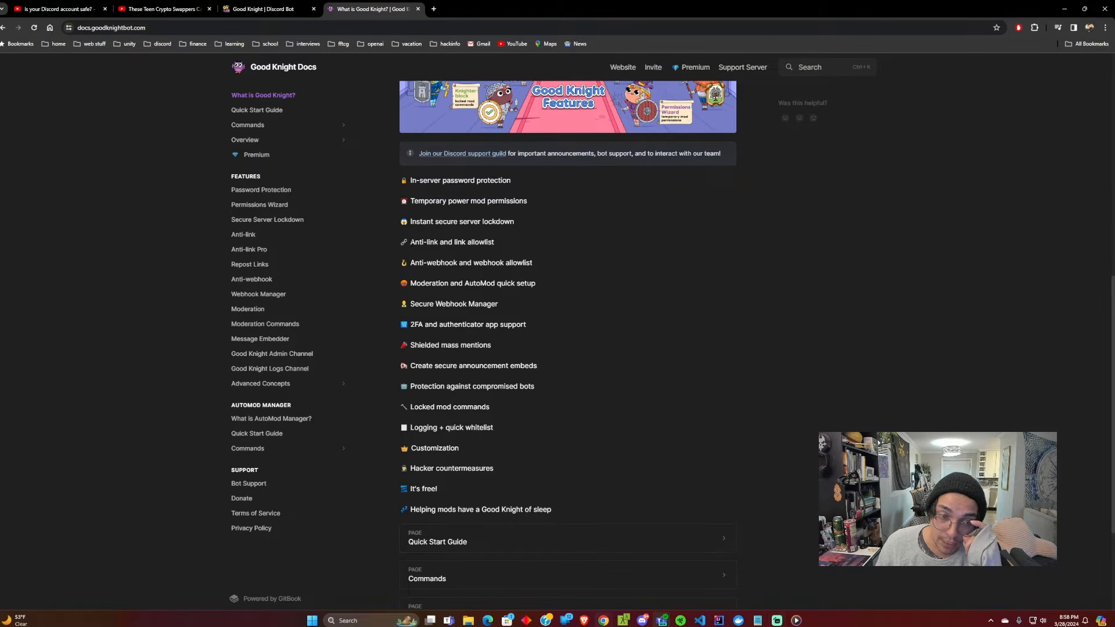
left_click_drag(409, 243, 462, 246)
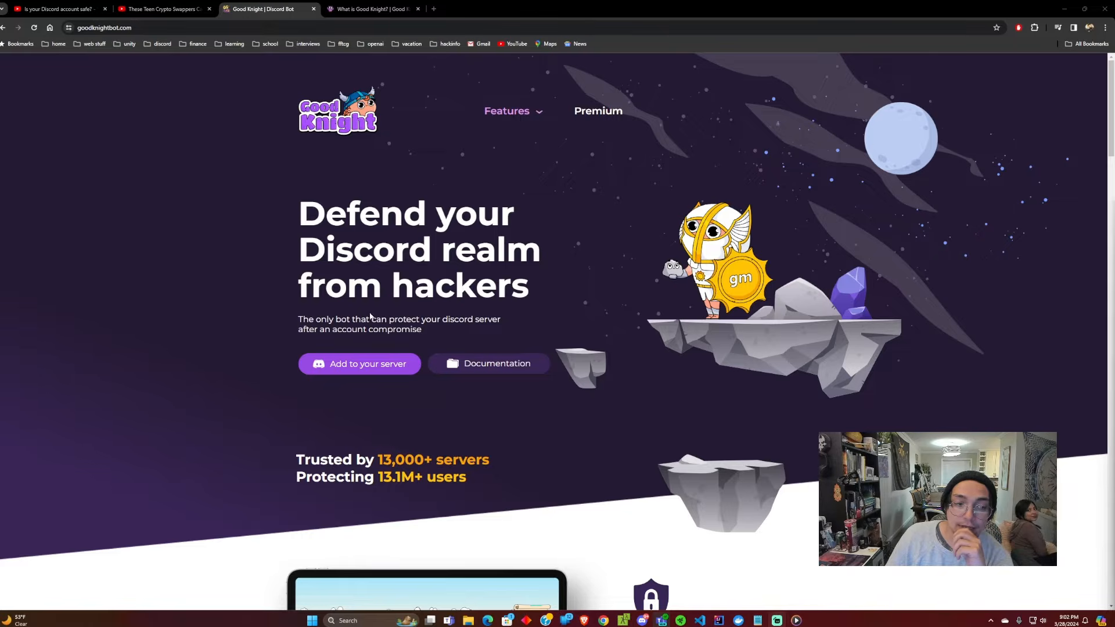
Add the Good Knight bot to T307 Alpha Server, authorizing all its requested permissions and completing the human check
left_click(345, 373)
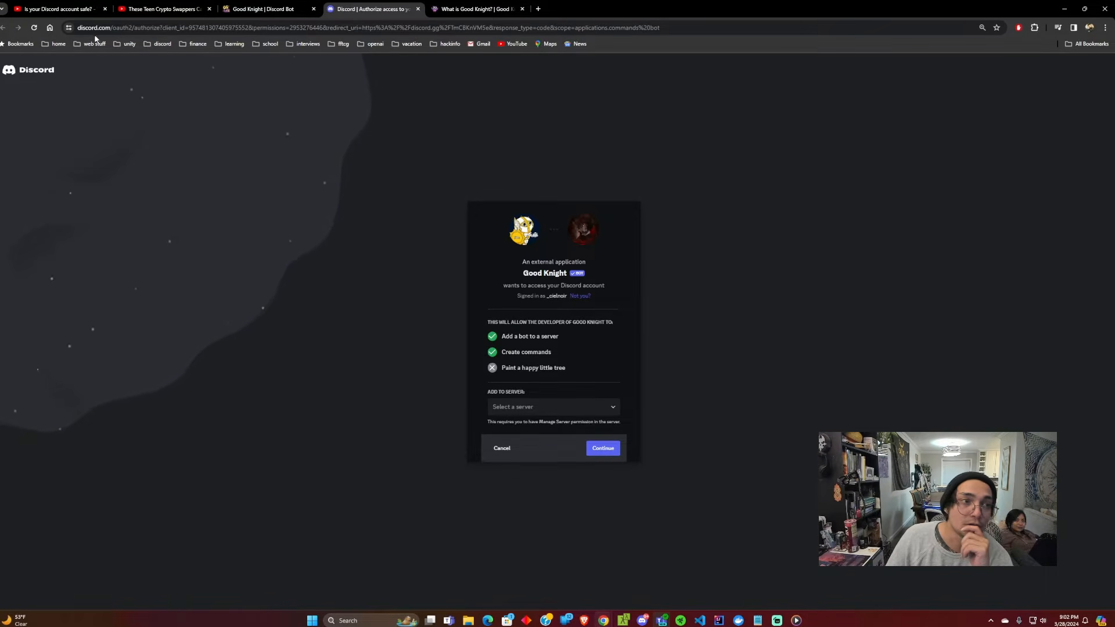
left_click(267, 10)
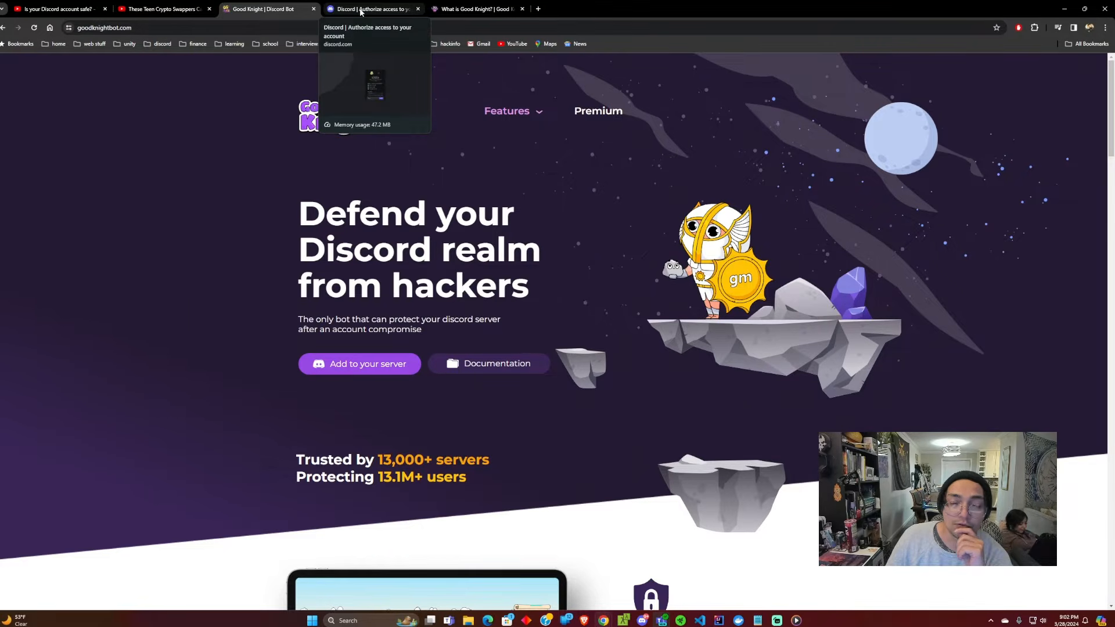
left_click(361, 9)
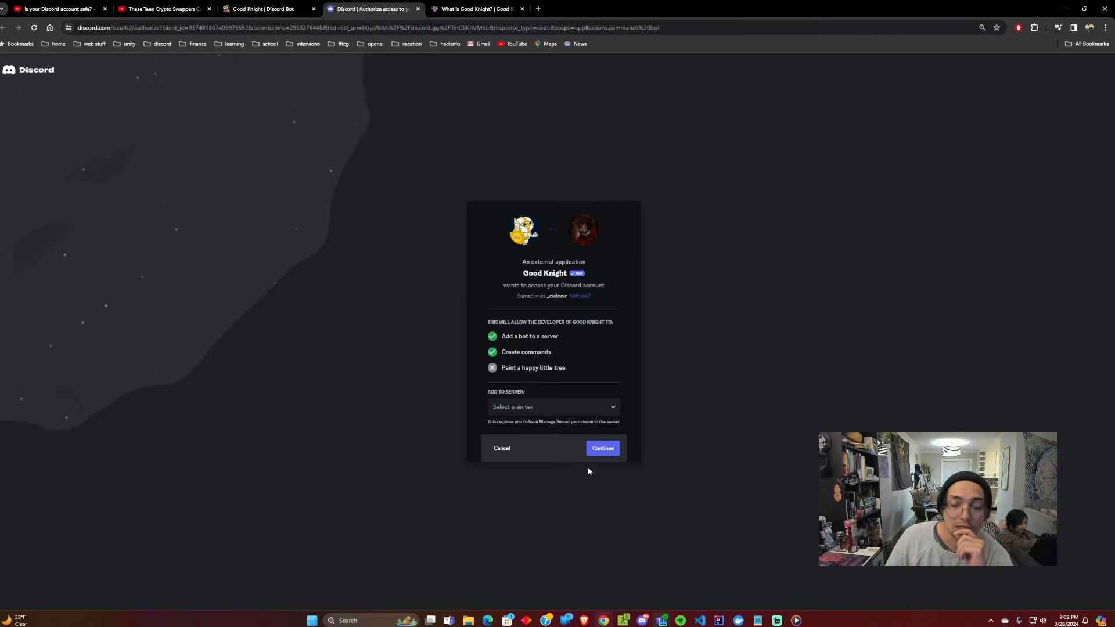
left_click(517, 410)
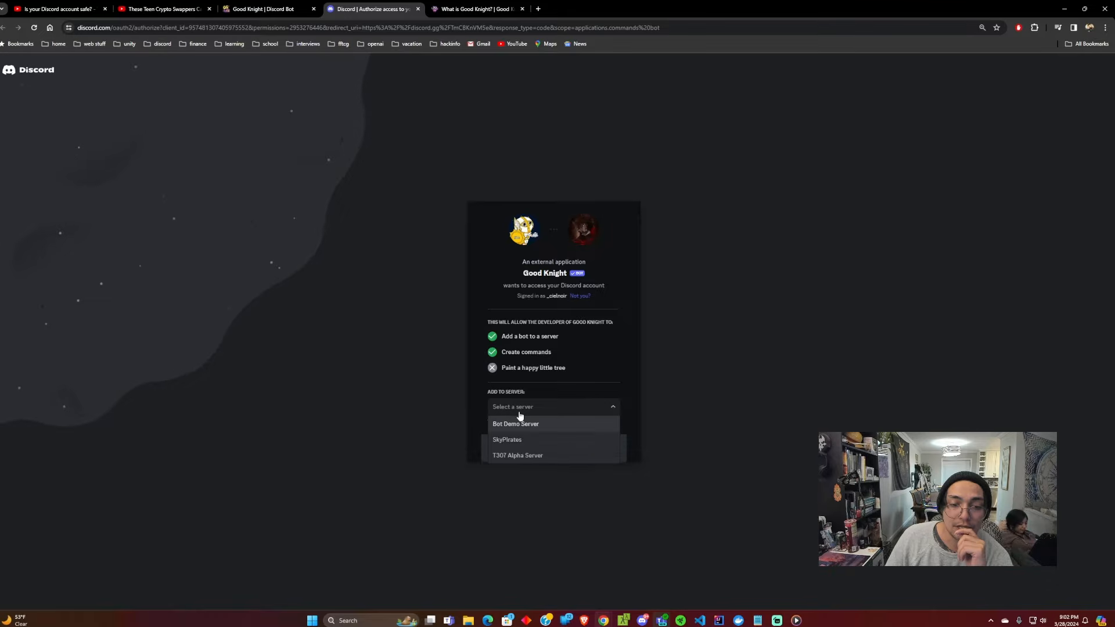
left_click(518, 457)
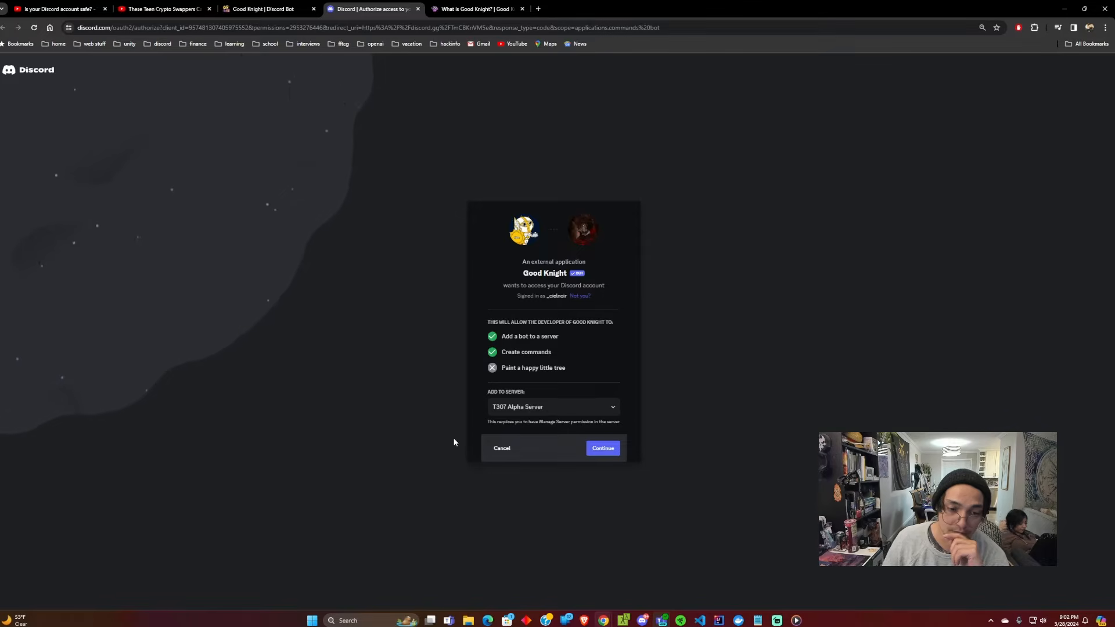
left_click(604, 452)
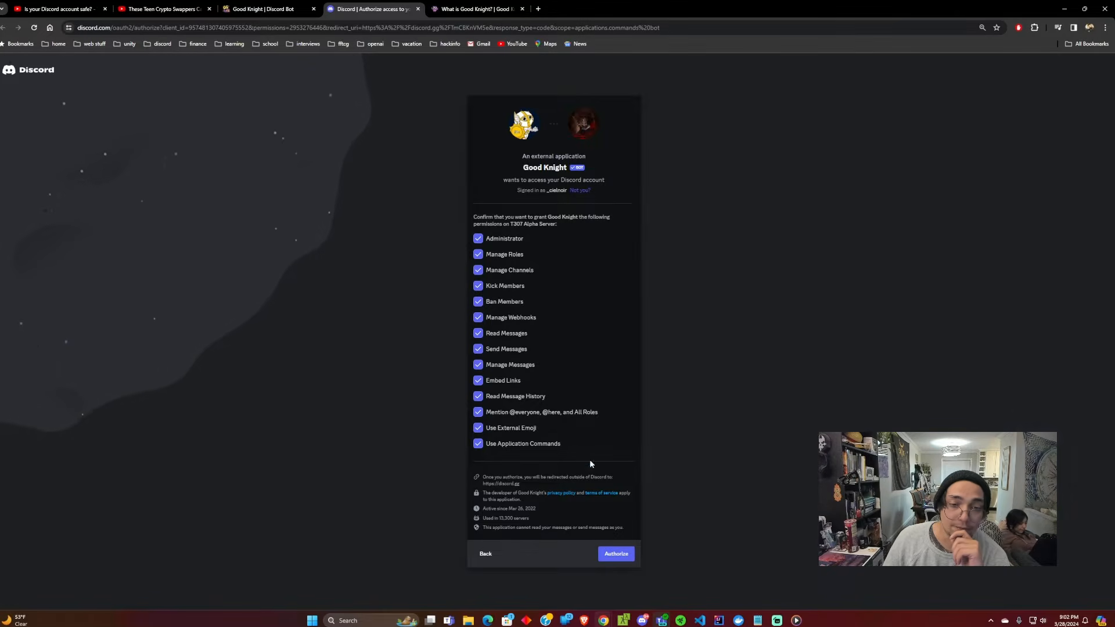
left_click(609, 562)
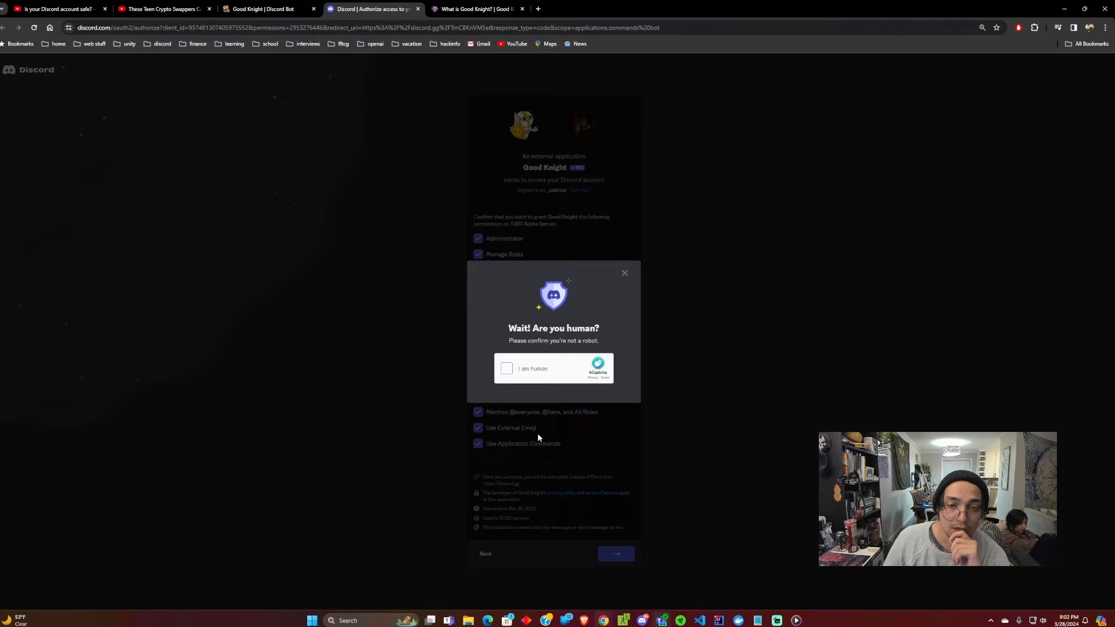
left_click(506, 368)
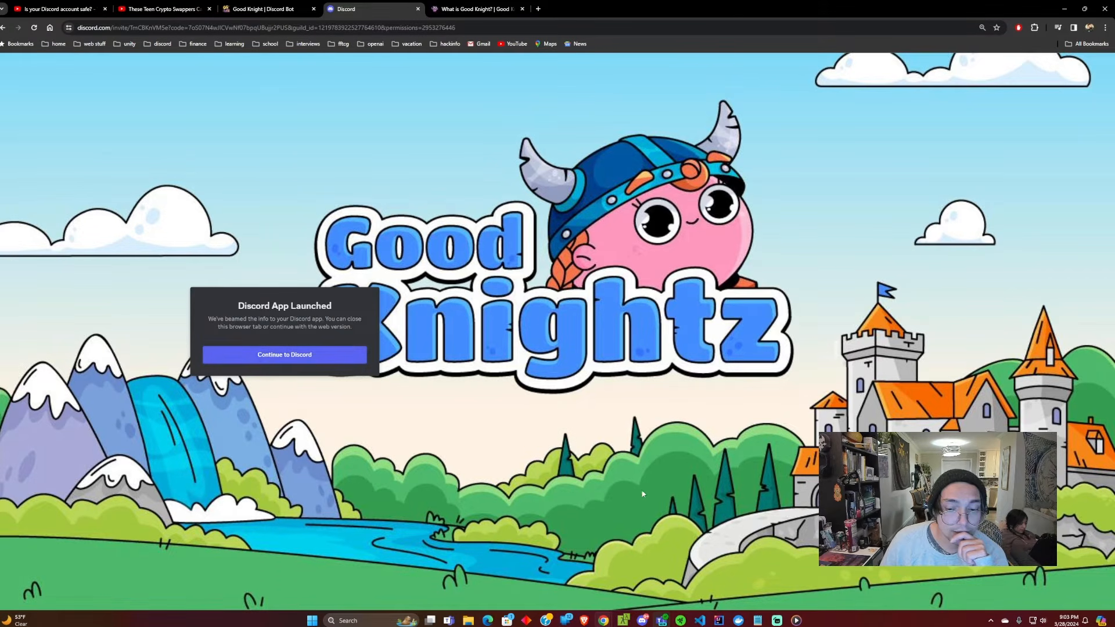
Switch to the Discord desktop app and open the role settings of T307 Alpha Server
left_click(642, 620)
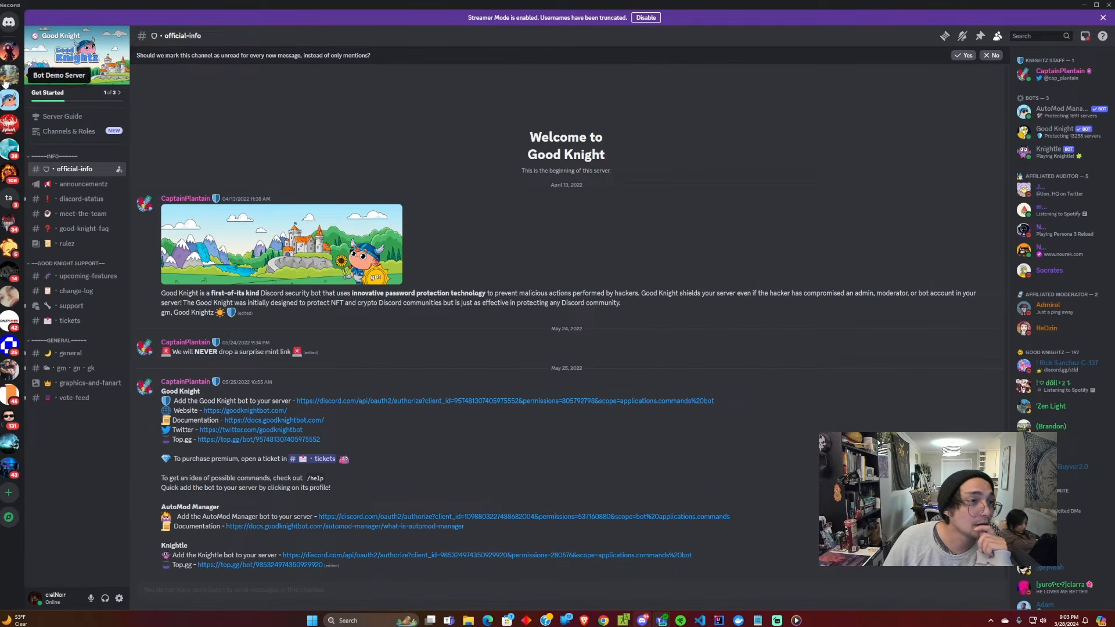
left_click(5, 56)
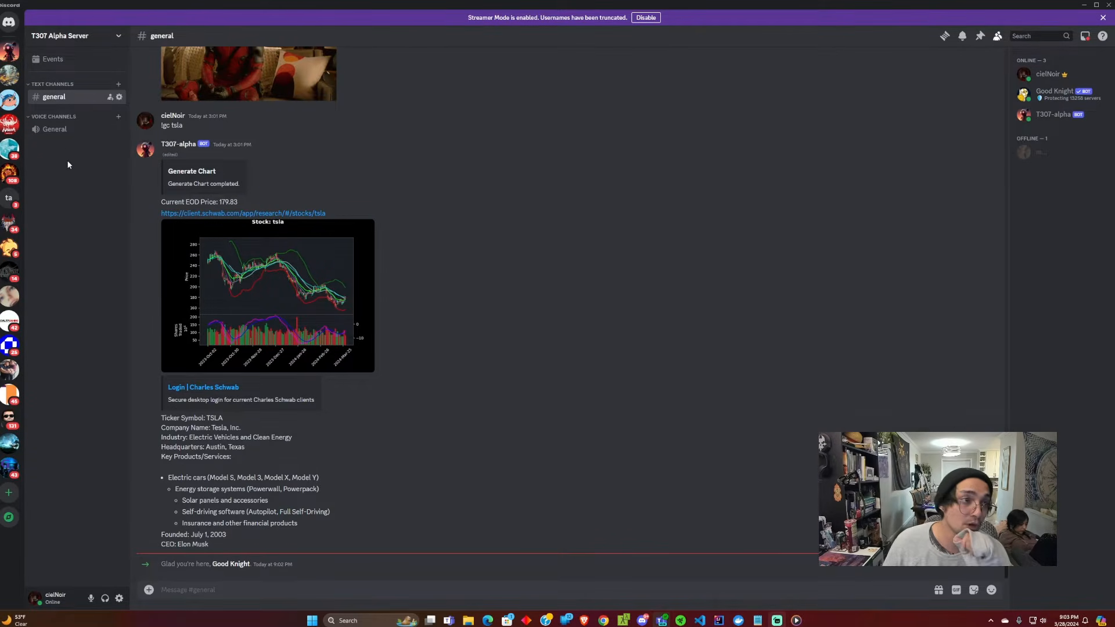
left_click(111, 45)
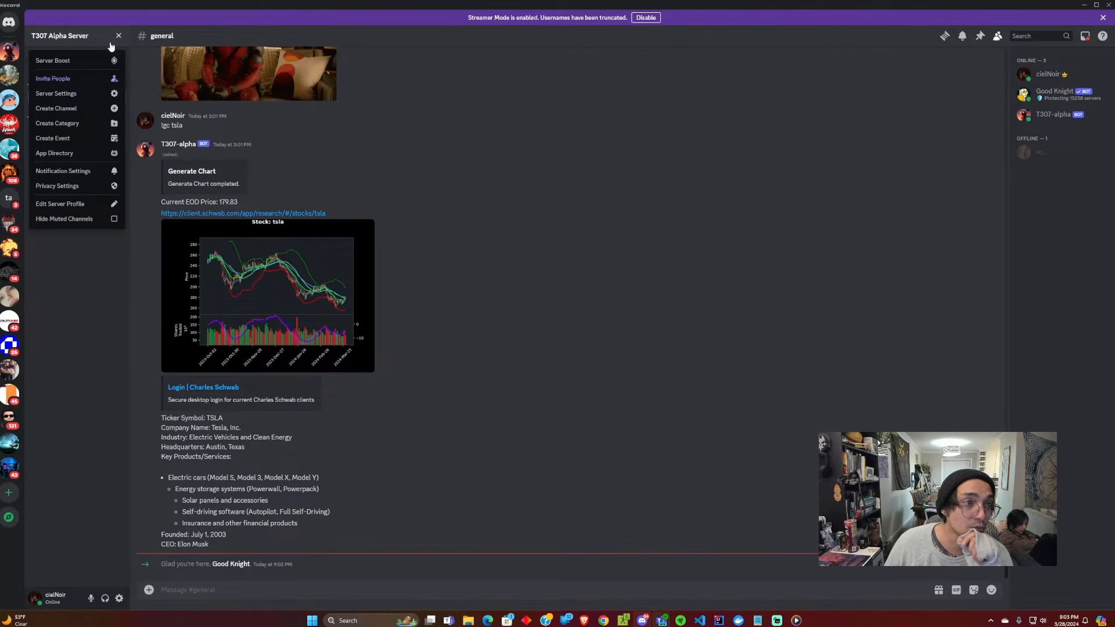
left_click(68, 96)
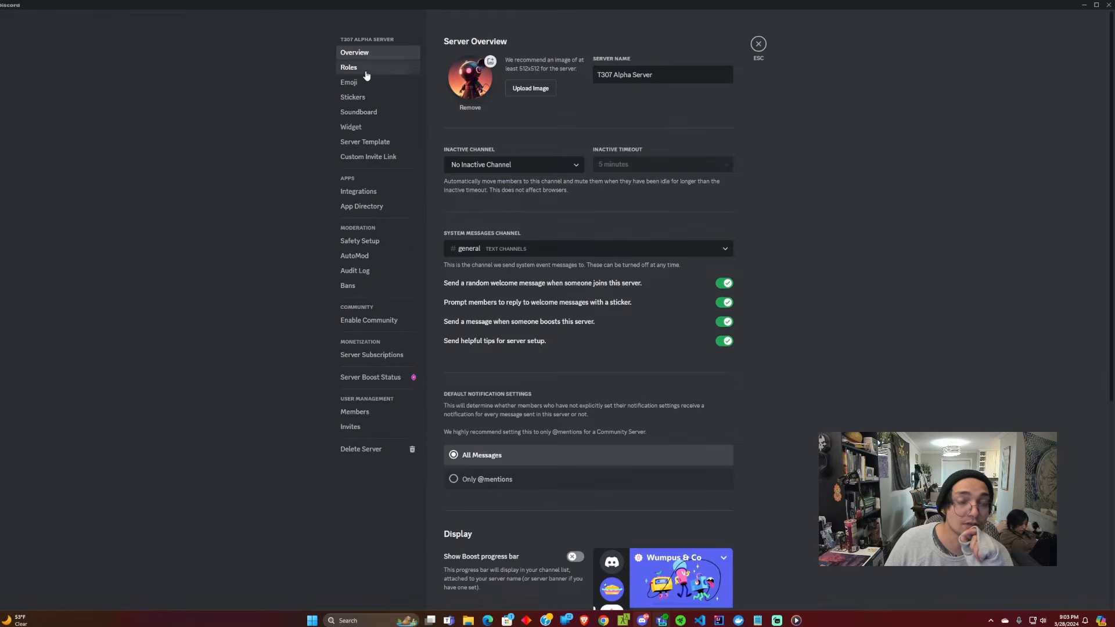
left_click(366, 72)
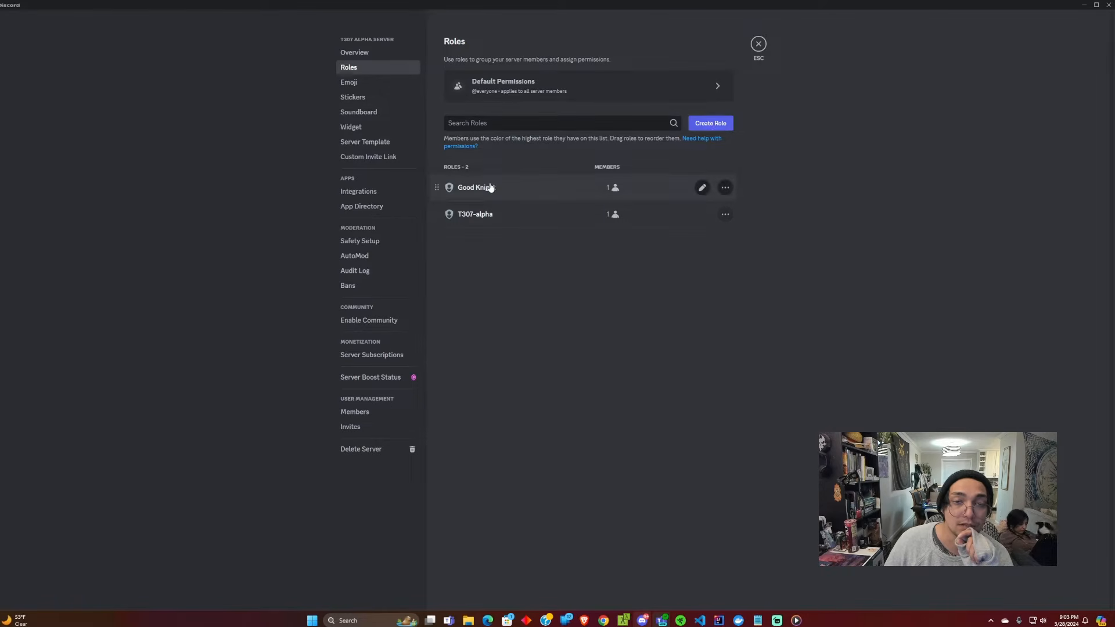
Create a new server role named Cold Admin and give it the light blue role color
left_click(714, 125)
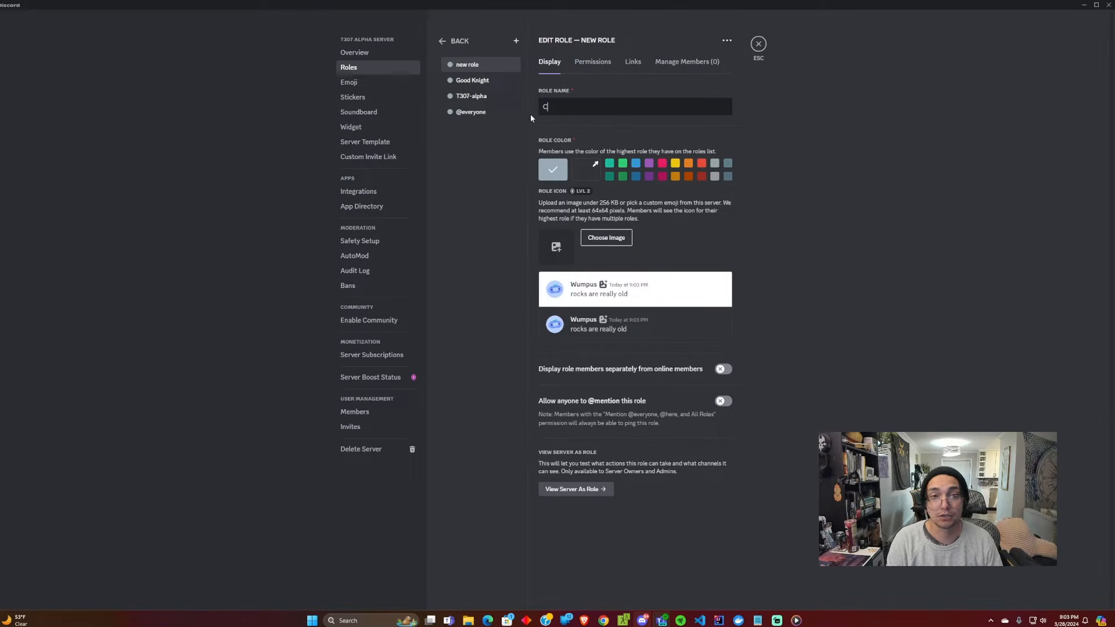
type("Cold A")
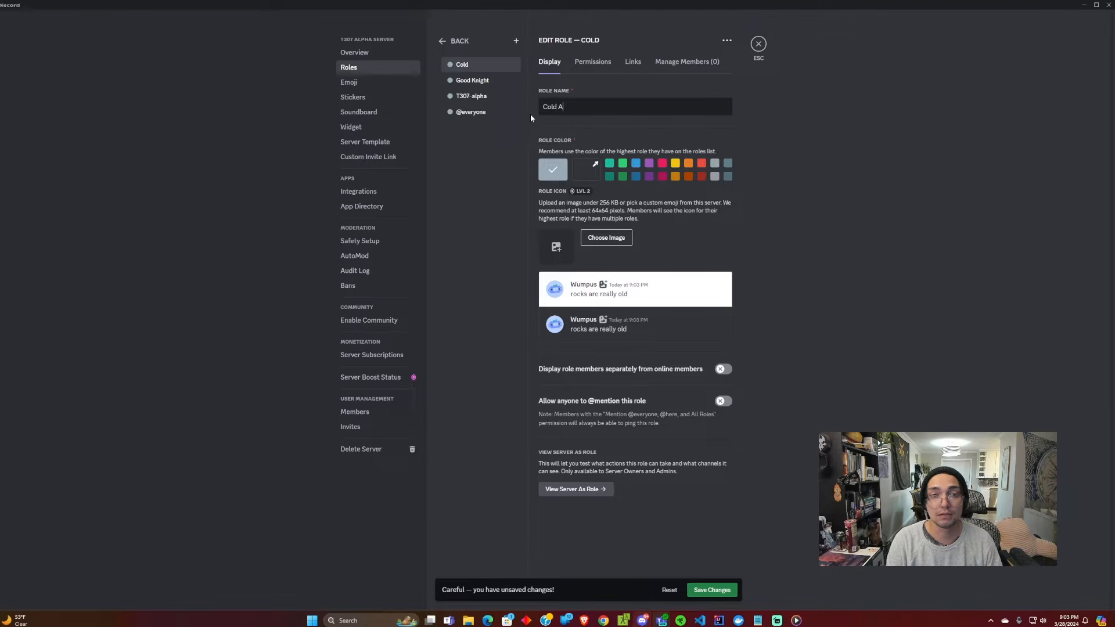
type("dmin")
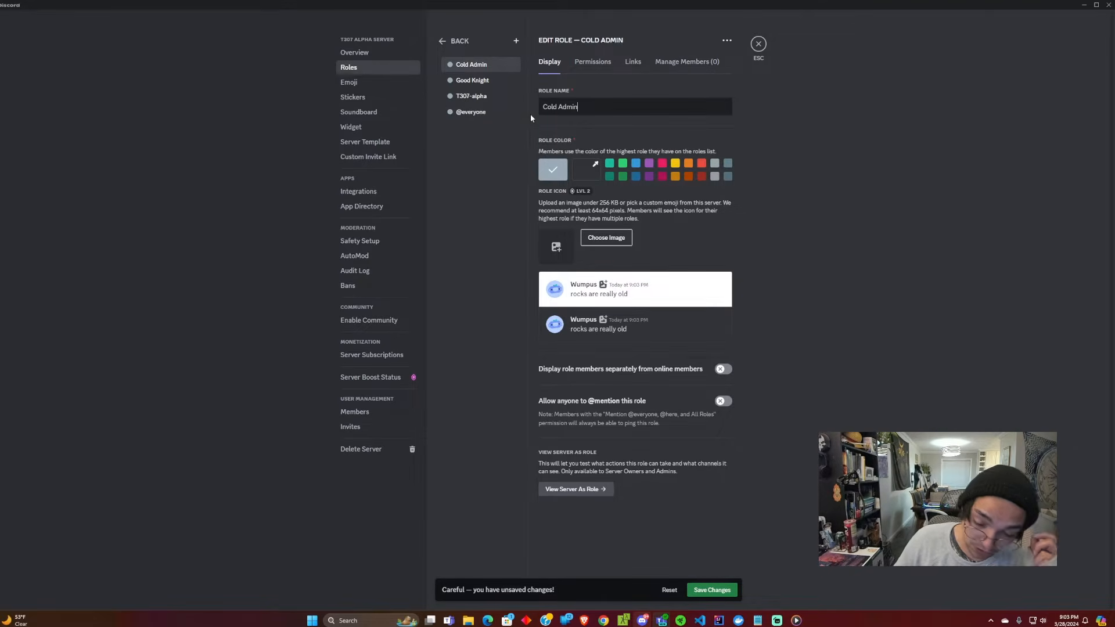
left_click(637, 165)
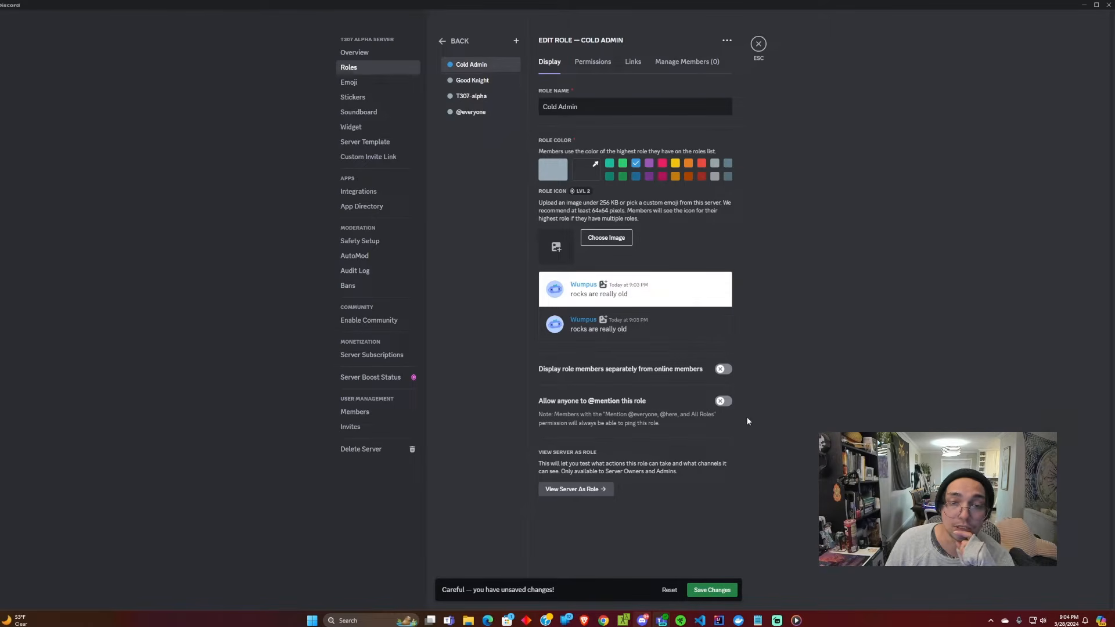
Grant the Cold Admin role the Administrator permission and save the role changes
left_click(592, 63)
scroll(633, 400, "down", 8)
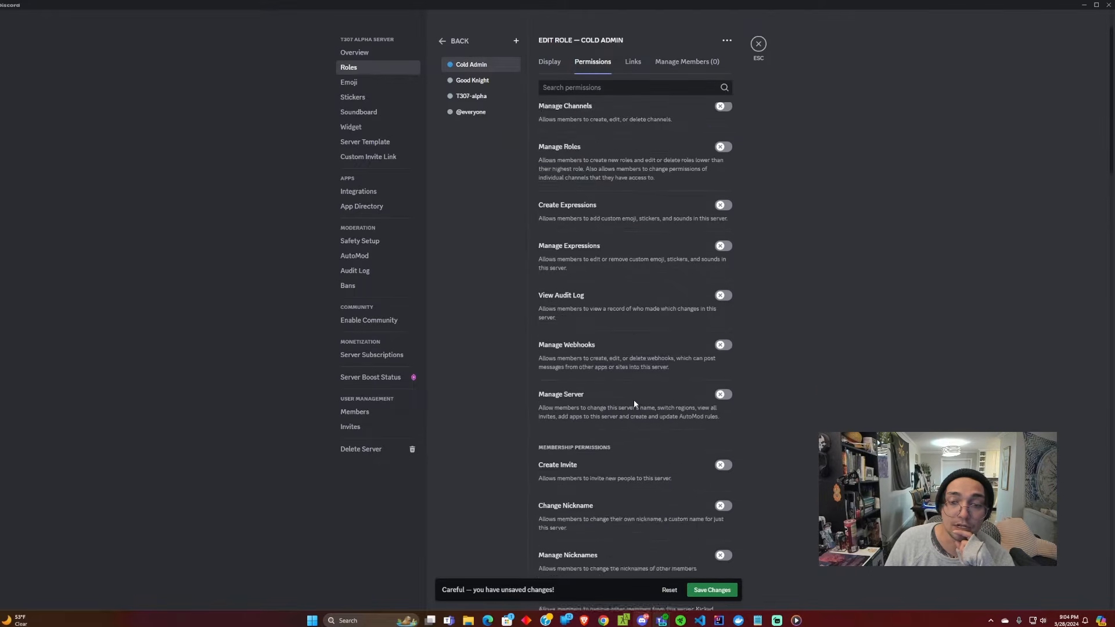
scroll(635, 400, "down", 20)
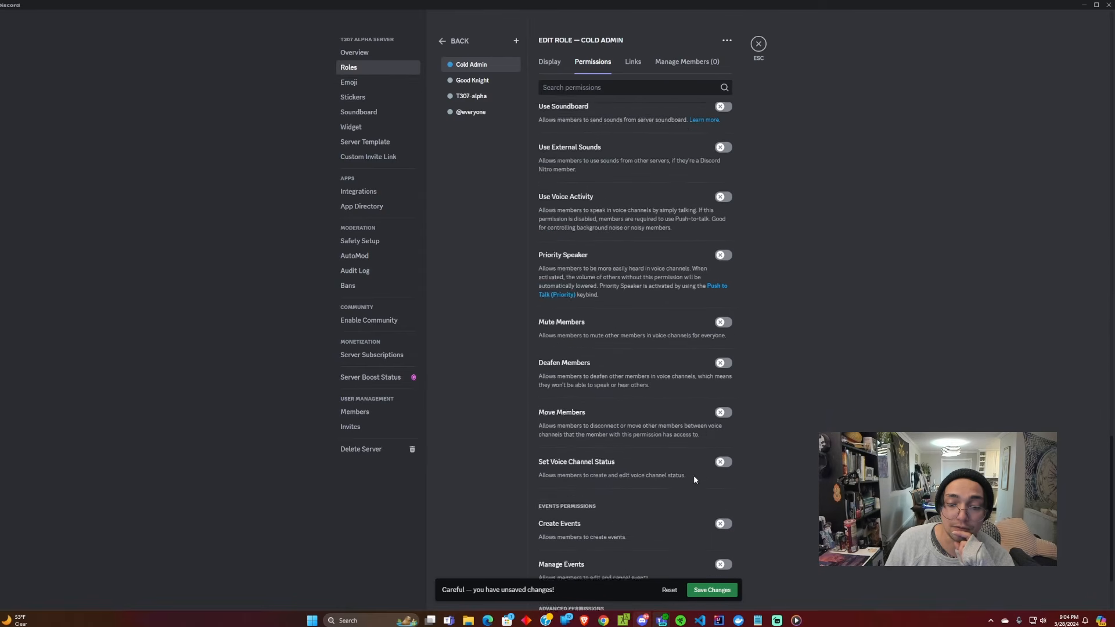
left_click(723, 522)
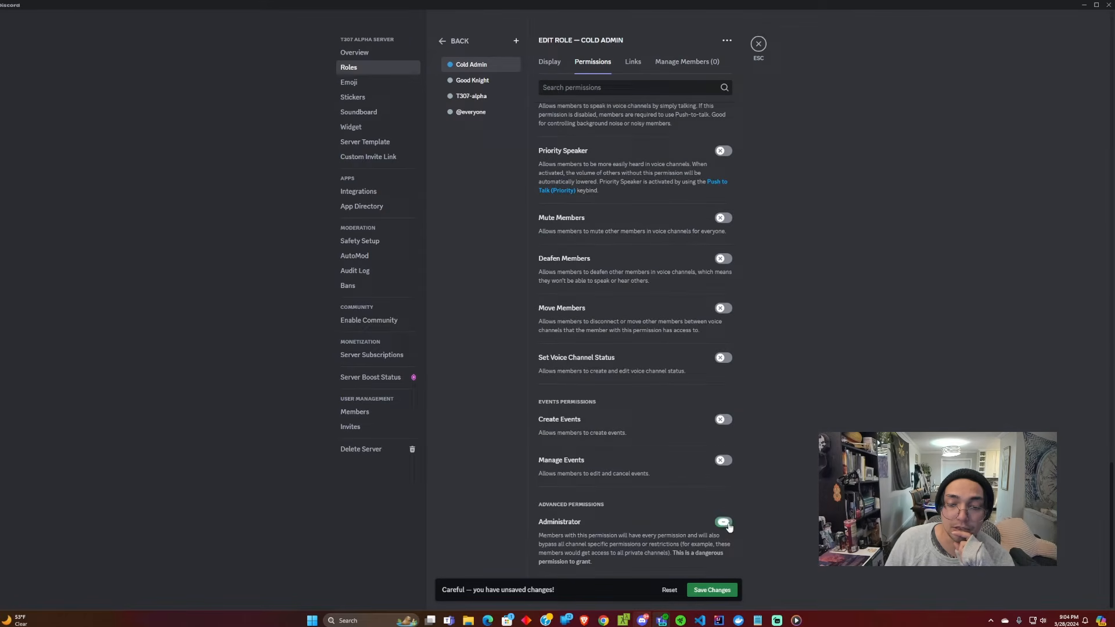
left_click(714, 591)
Check the permissions of the Good Knight role and leave the server settings
left_click(469, 84)
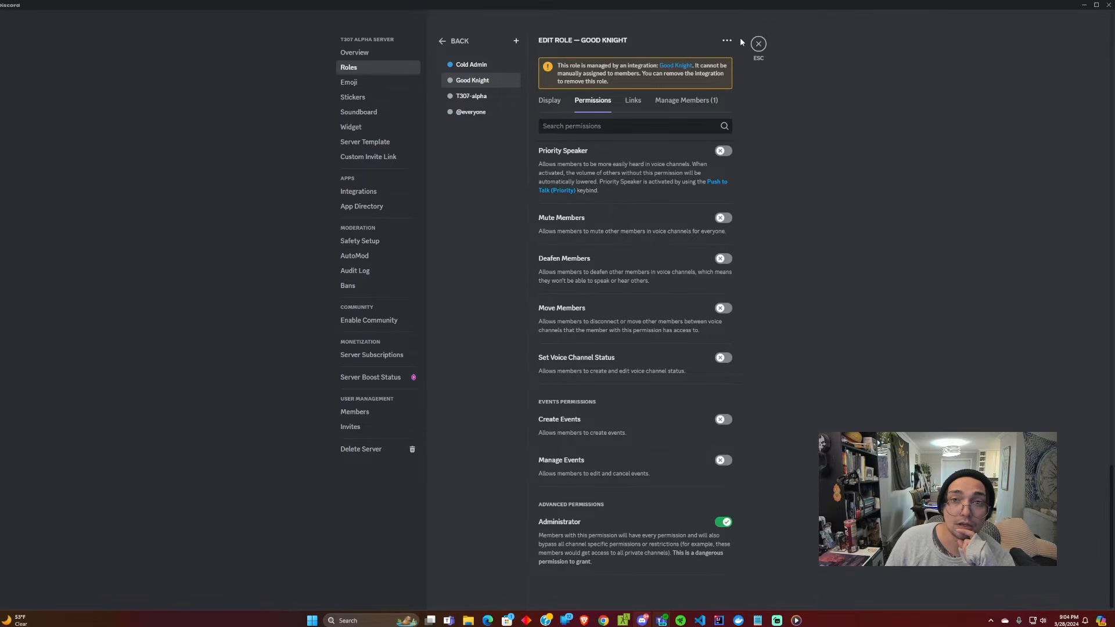
left_click(757, 44)
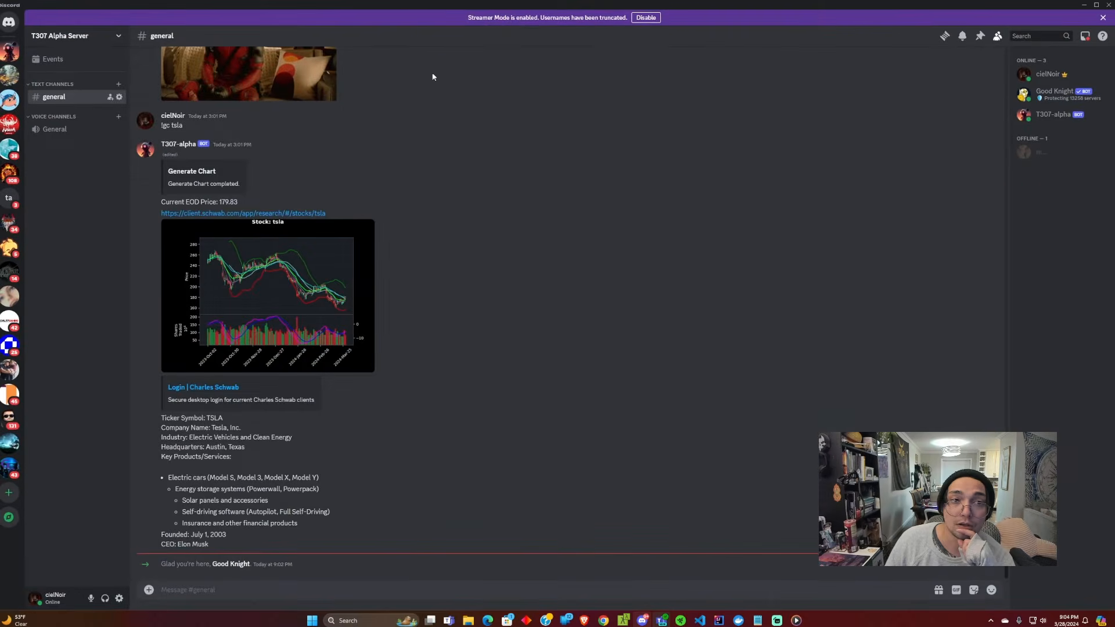
Create another role in T307 Alpha Server's settings and name it Mod Bots
left_click(60, 36)
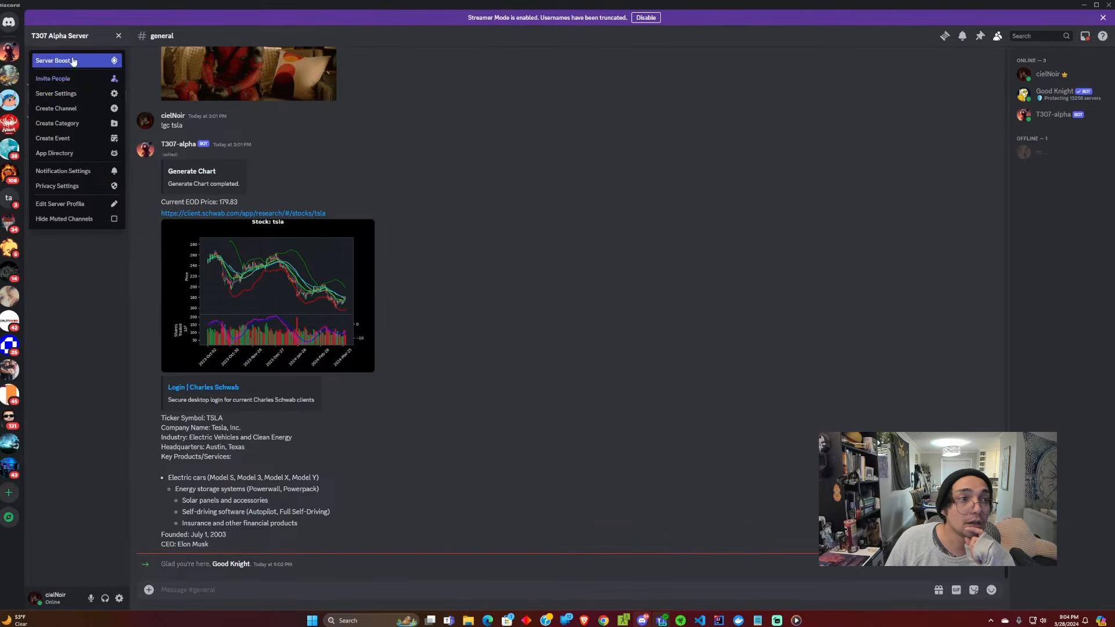
left_click(58, 93)
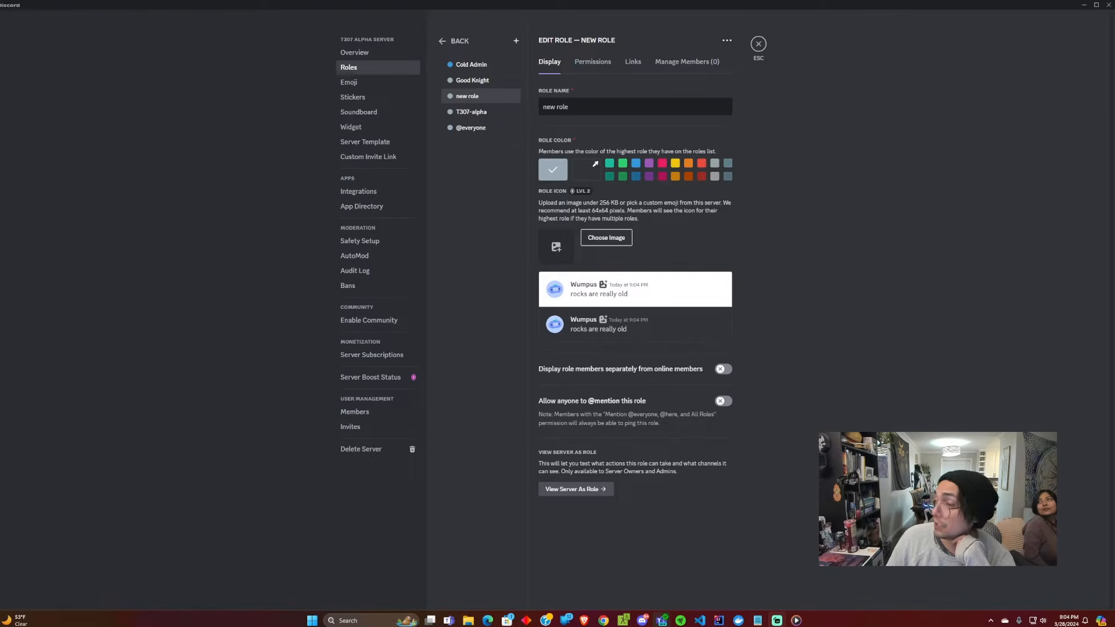
left_click_drag(577, 107, 535, 103)
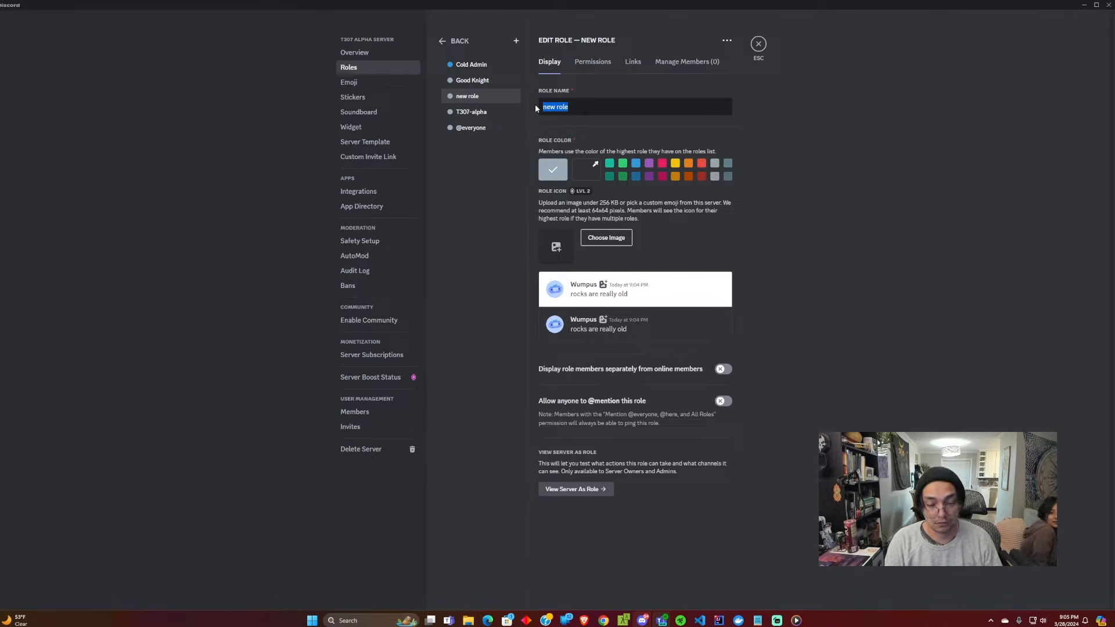
type("Mod ")
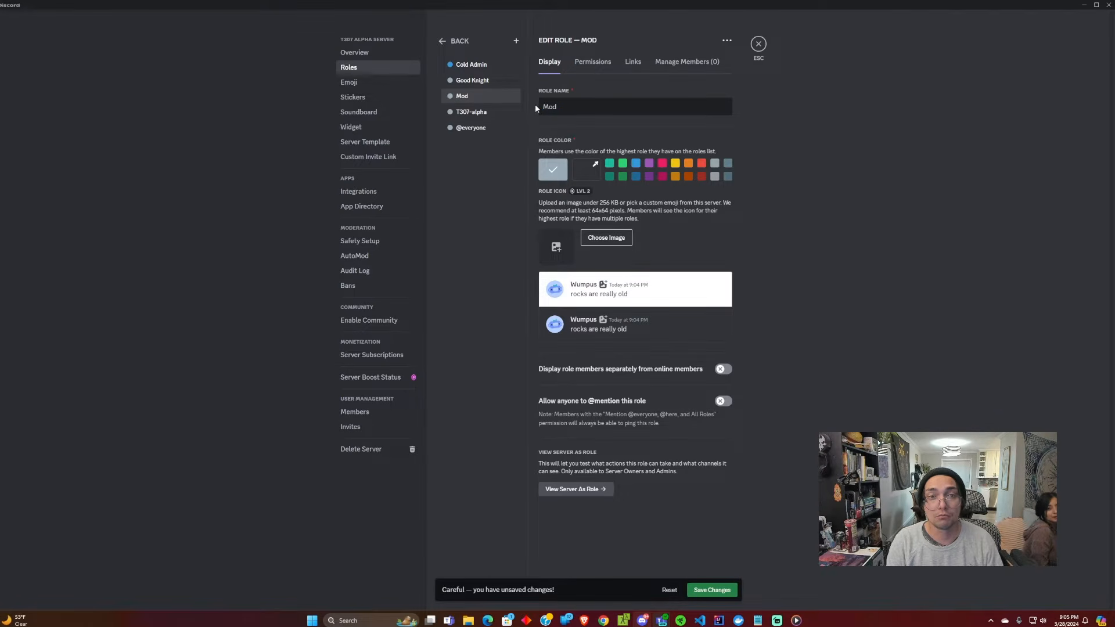
type("Bots")
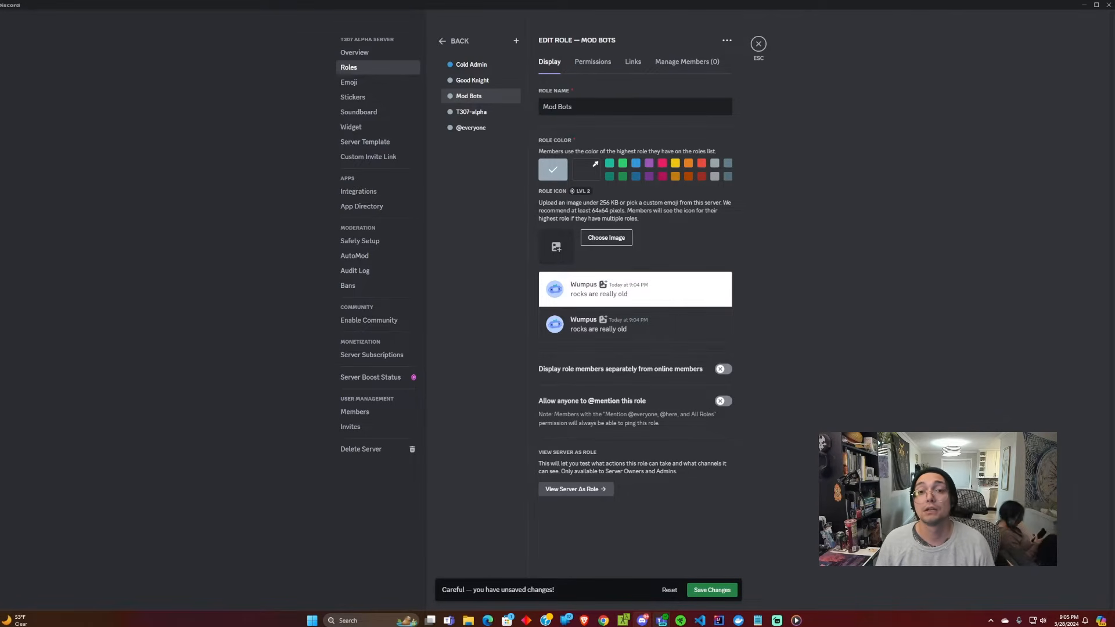
Give the Mod Bots role the blue-grey role color and the Good Knight role the yellow one
left_click(729, 166)
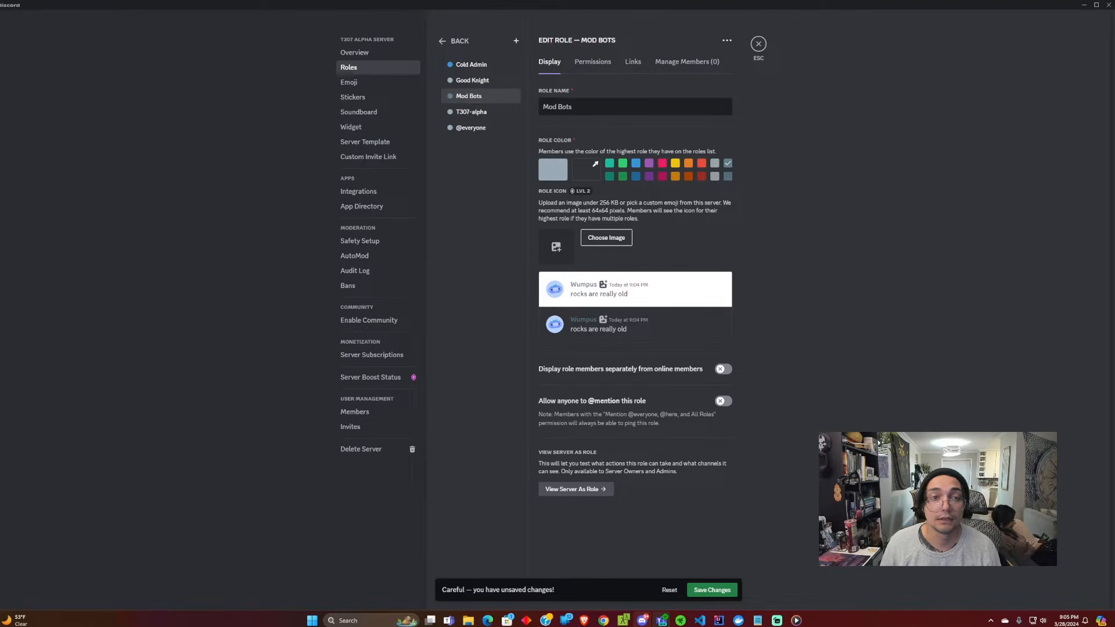
left_click(486, 82)
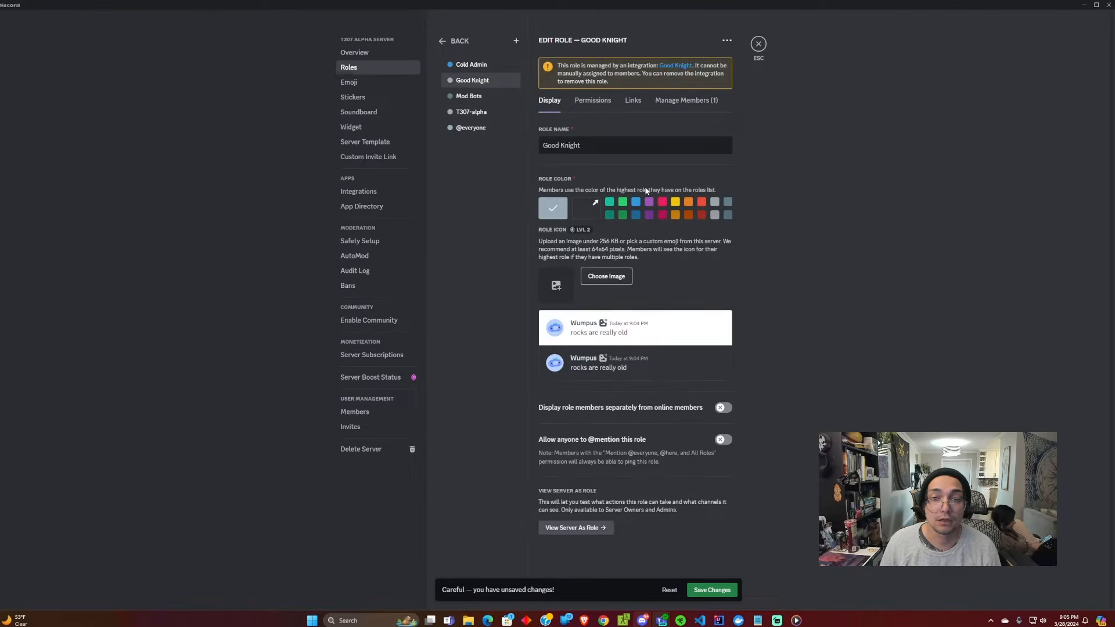
left_click(675, 202)
left_click(479, 112)
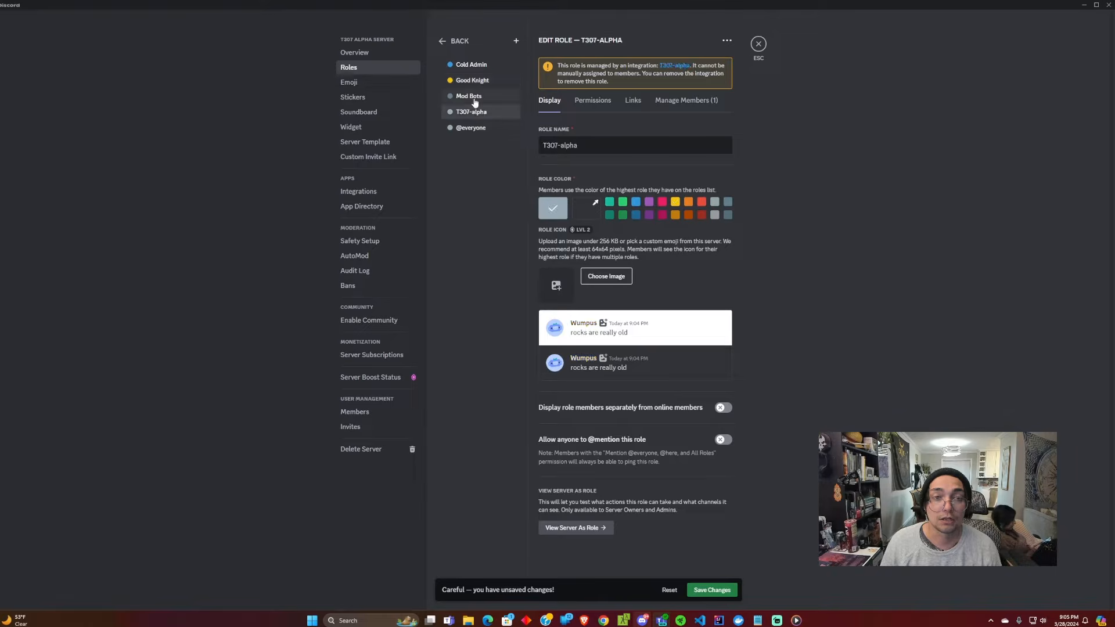
left_click(480, 96)
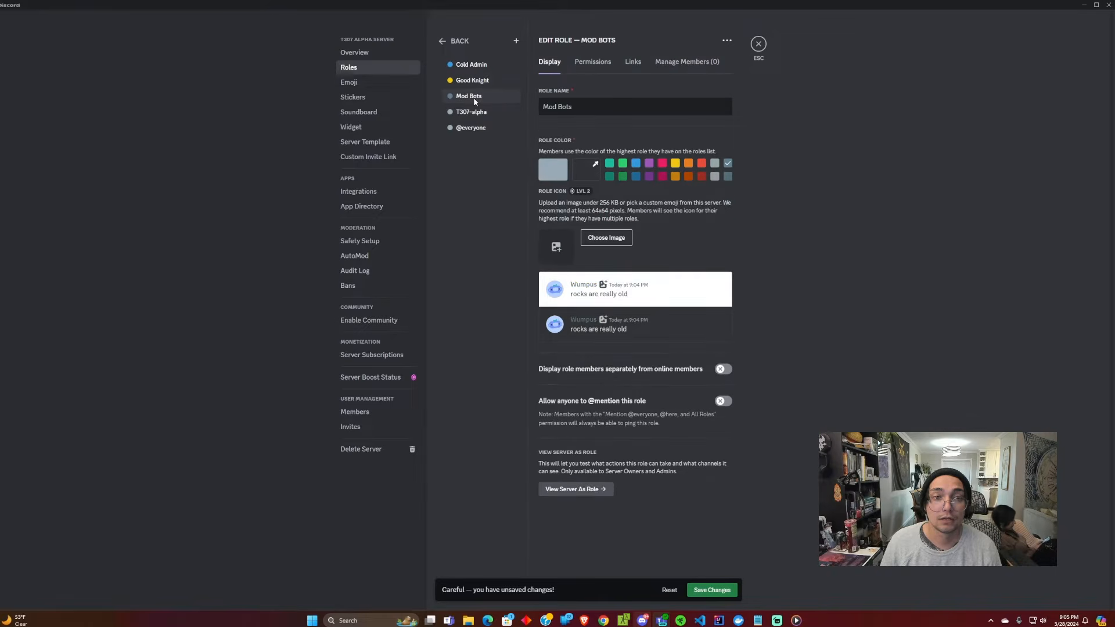
Create a new role named Deckhands and give it the light green role color
left_click(516, 45)
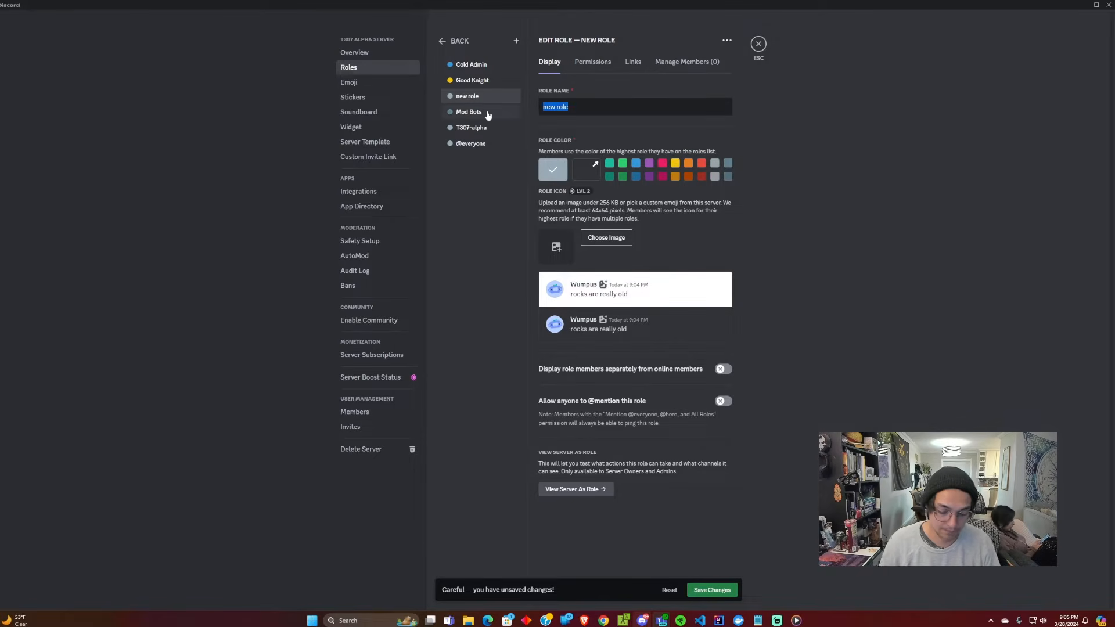
type("Dec")
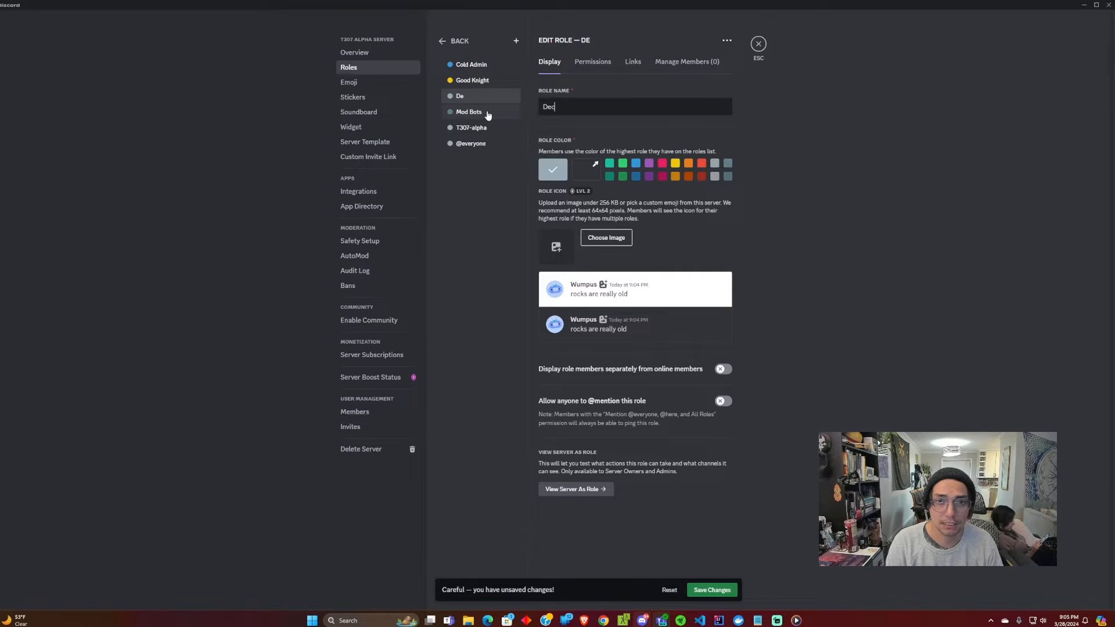
type("khands")
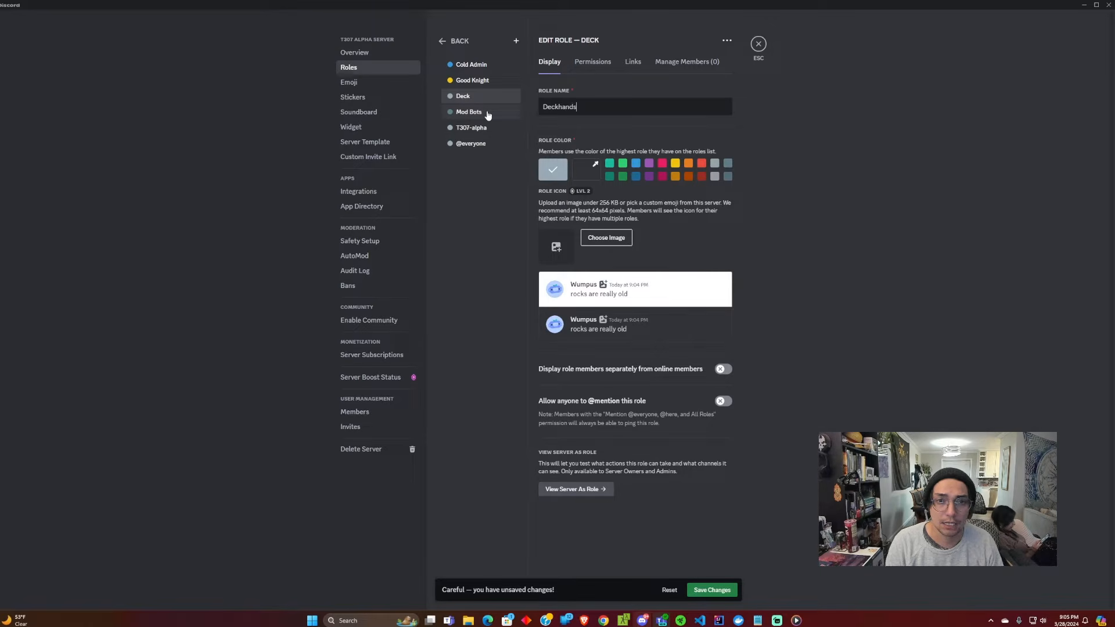
left_click(624, 165)
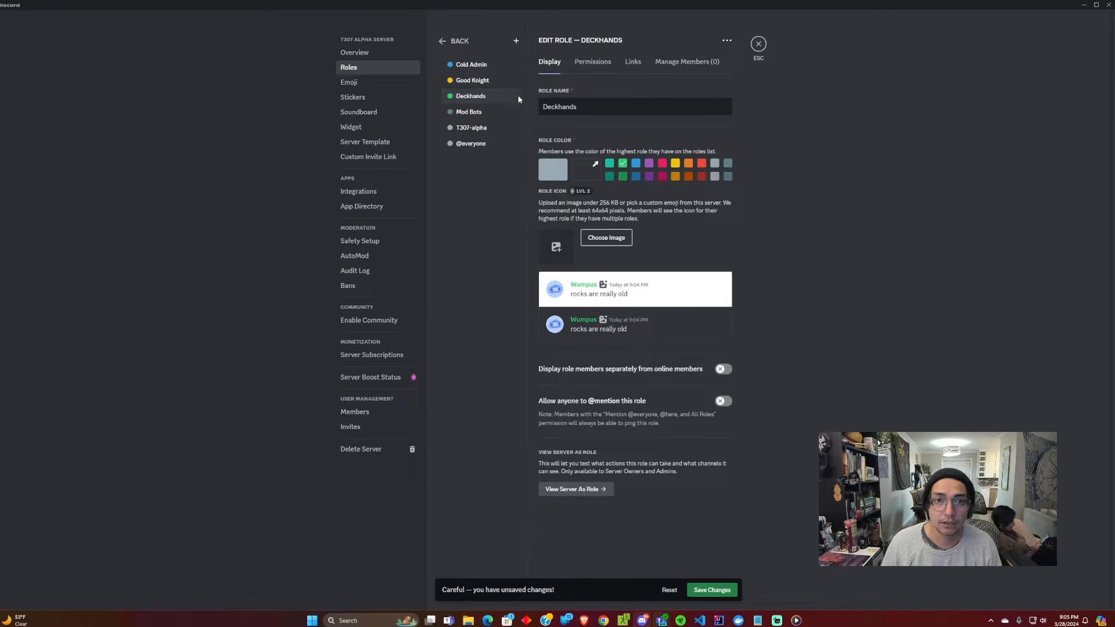
Create a role named Mods in bright pink and place it directly below Deckhands in the role order
left_click(516, 41)
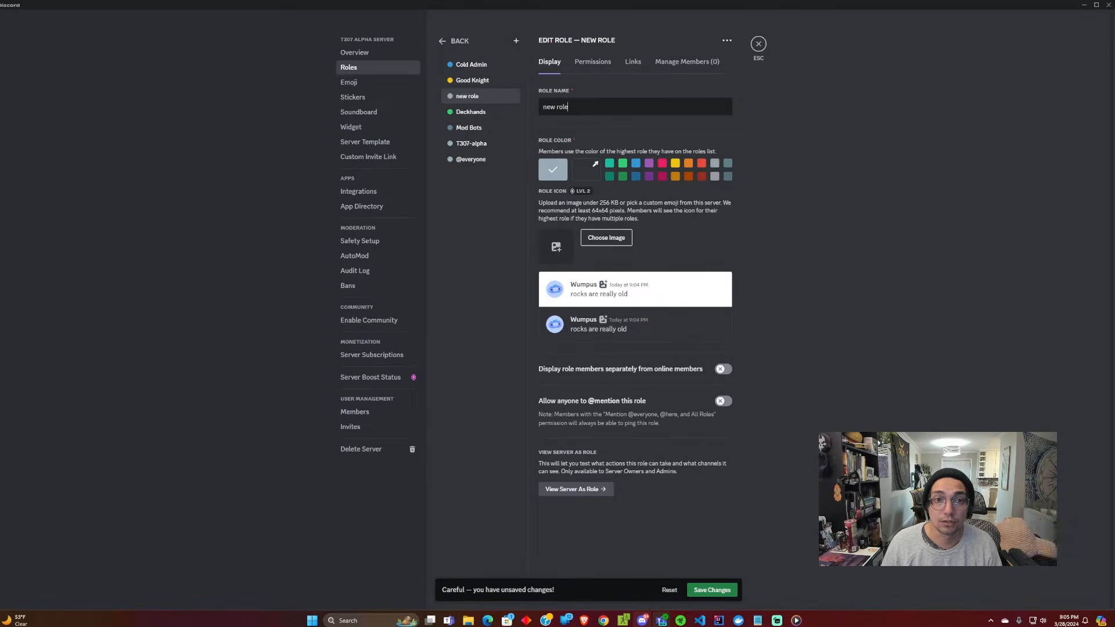
type("Mods")
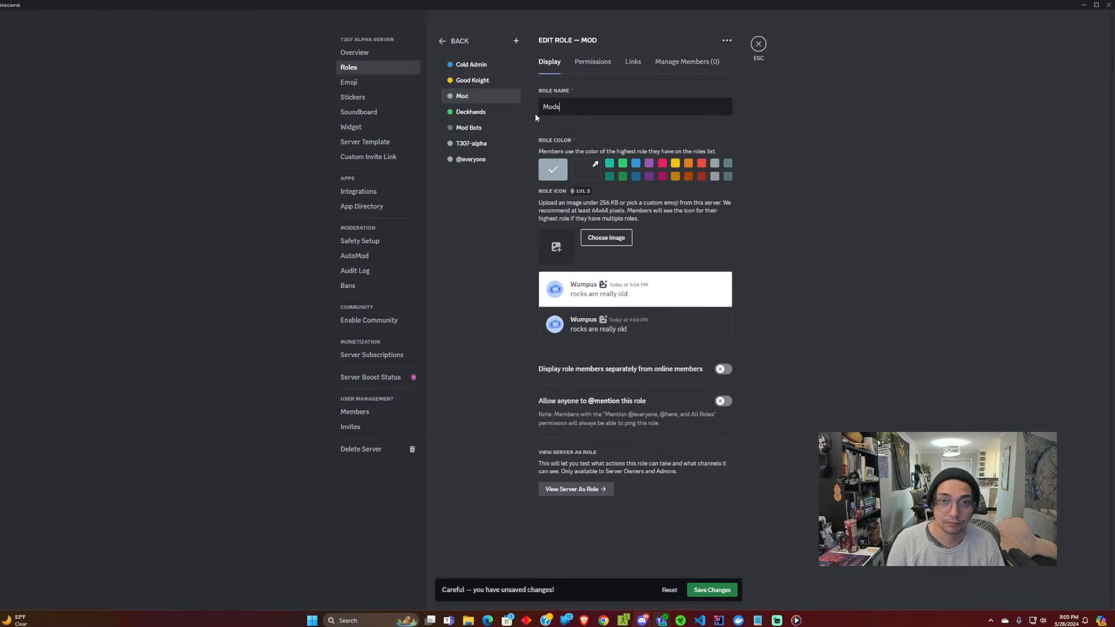
left_click(663, 165)
left_click_drag(472, 97, 470, 117)
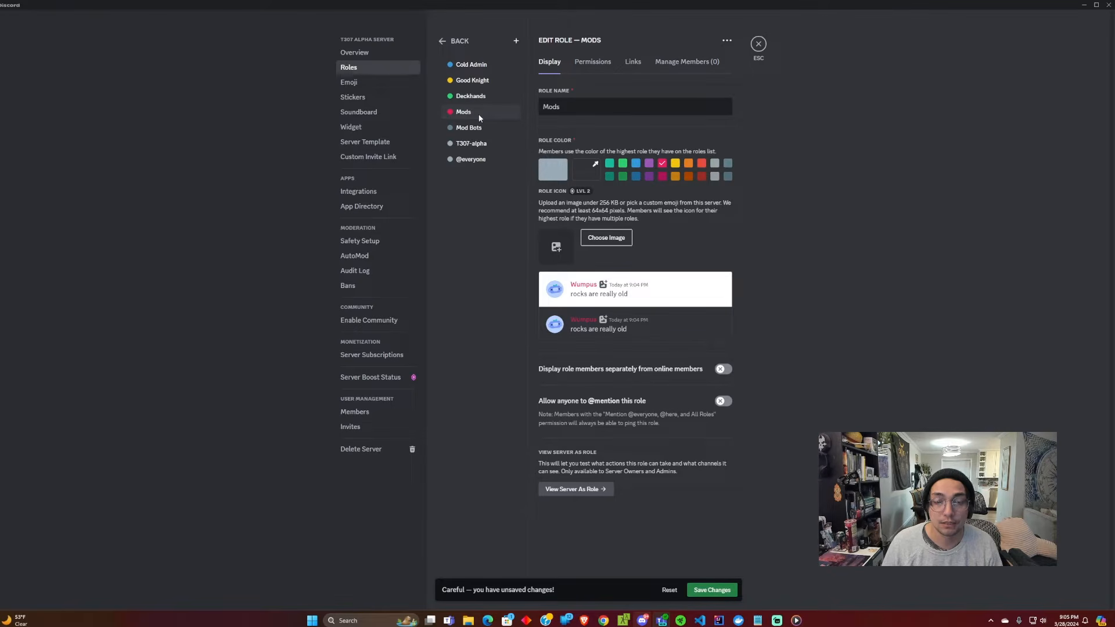
Grant the Mods role the Kick Members, Ban Members and Timeout Members permissions and save the role changes
left_click(580, 61)
scroll(697, 299, "down", 1)
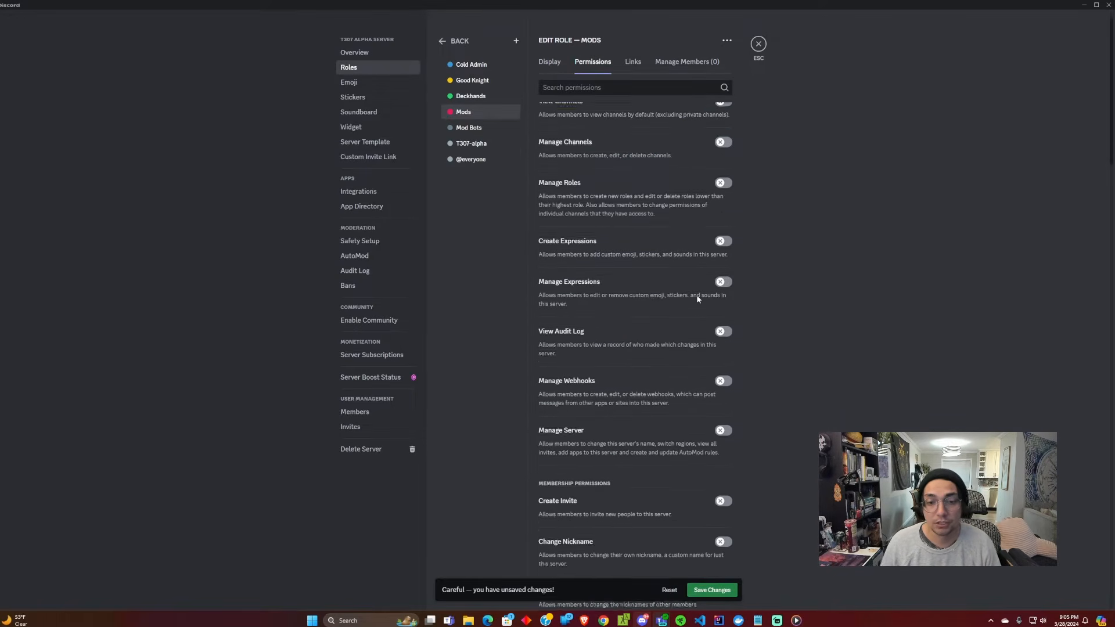
scroll(691, 303, "down", 6)
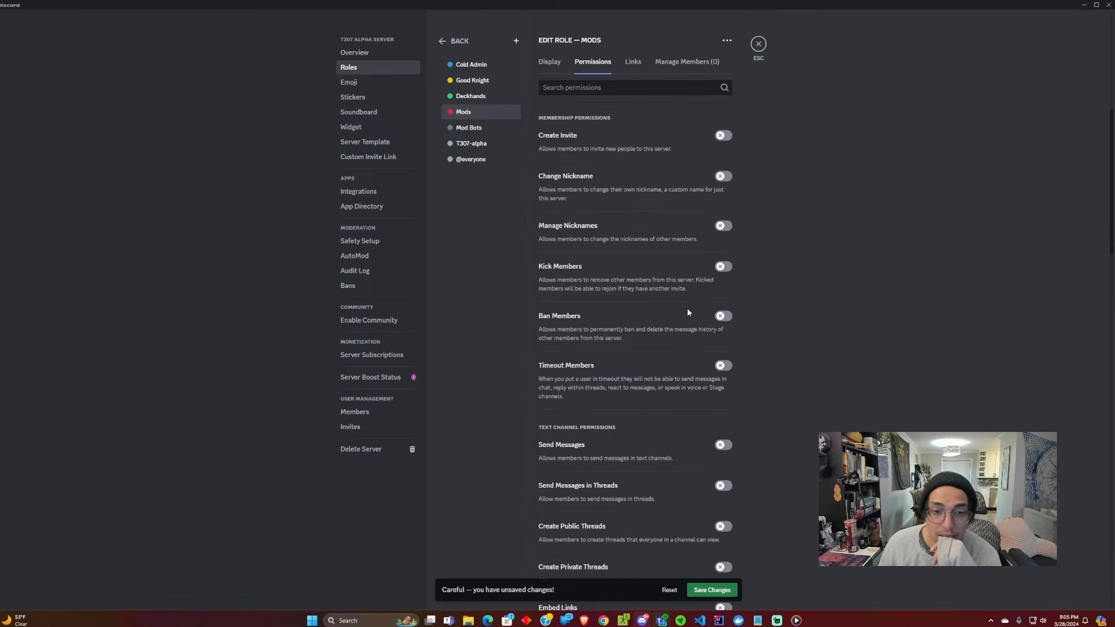
left_click(722, 316)
left_click(718, 268)
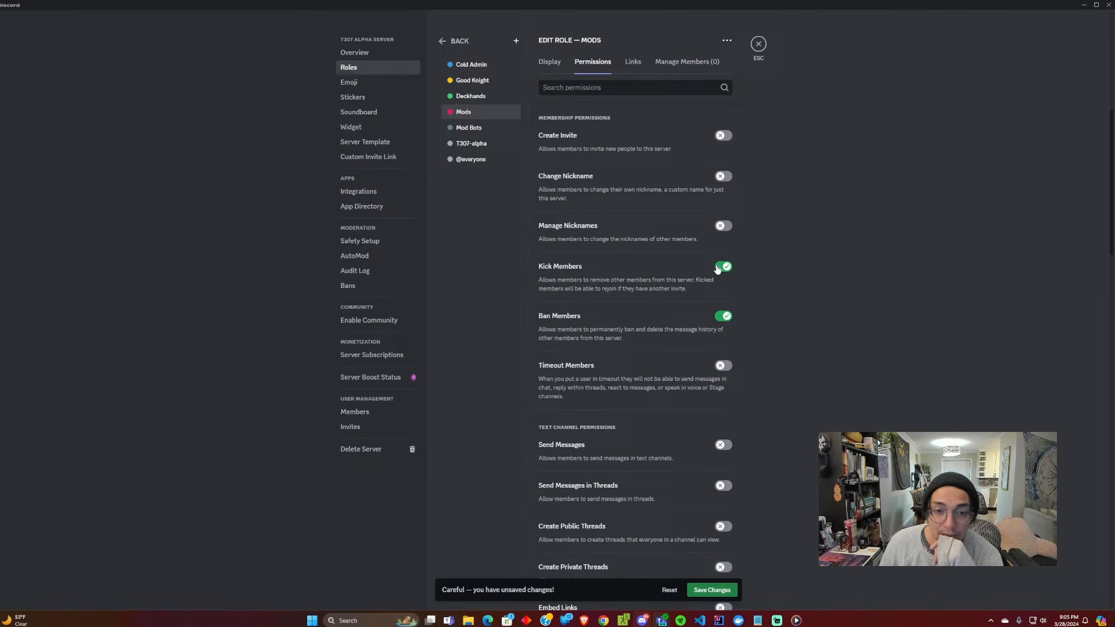
left_click(719, 364)
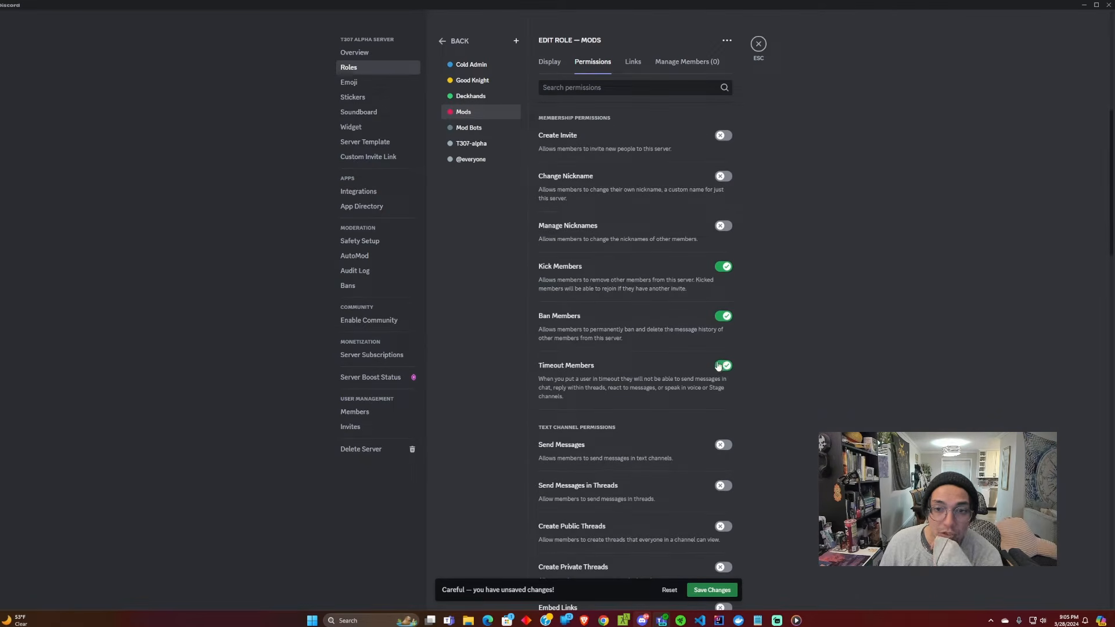
left_click(720, 589)
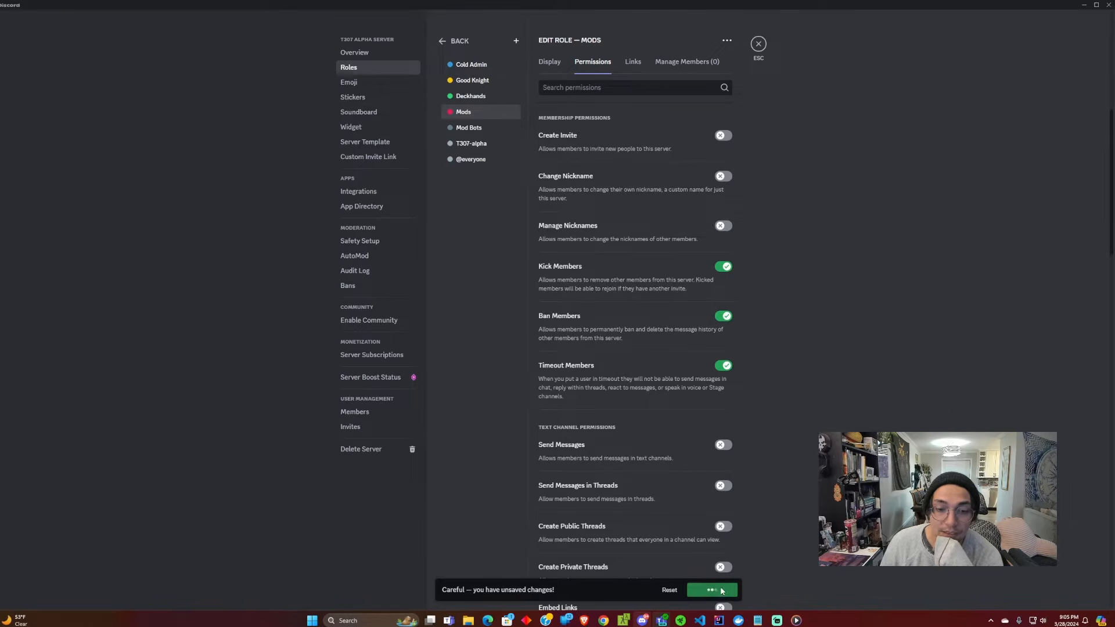
Review the membership and text channel permissions of the Deckhands role
left_click(465, 100)
scroll(685, 343, "up", 6)
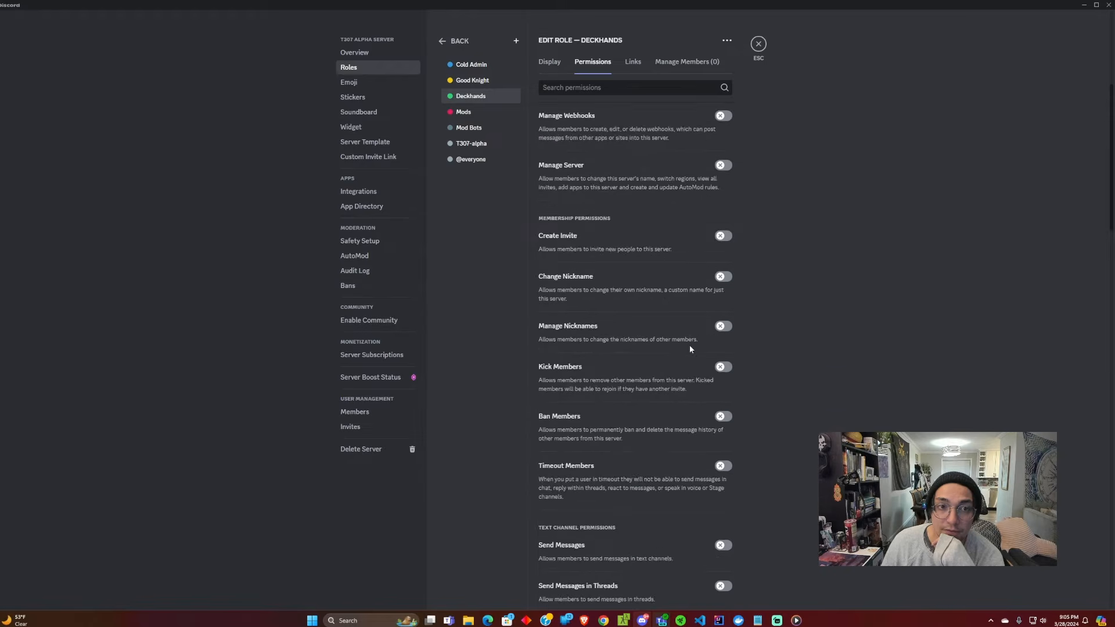
scroll(667, 340, "down", 15)
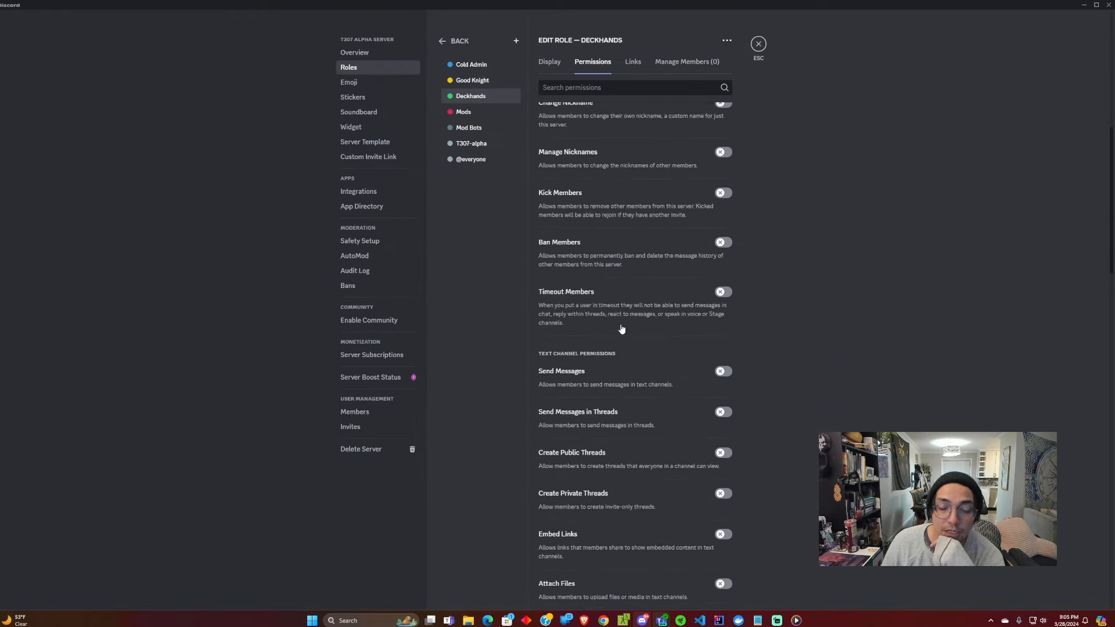
scroll(619, 323, "down", 5)
scroll(615, 322, "up", 15)
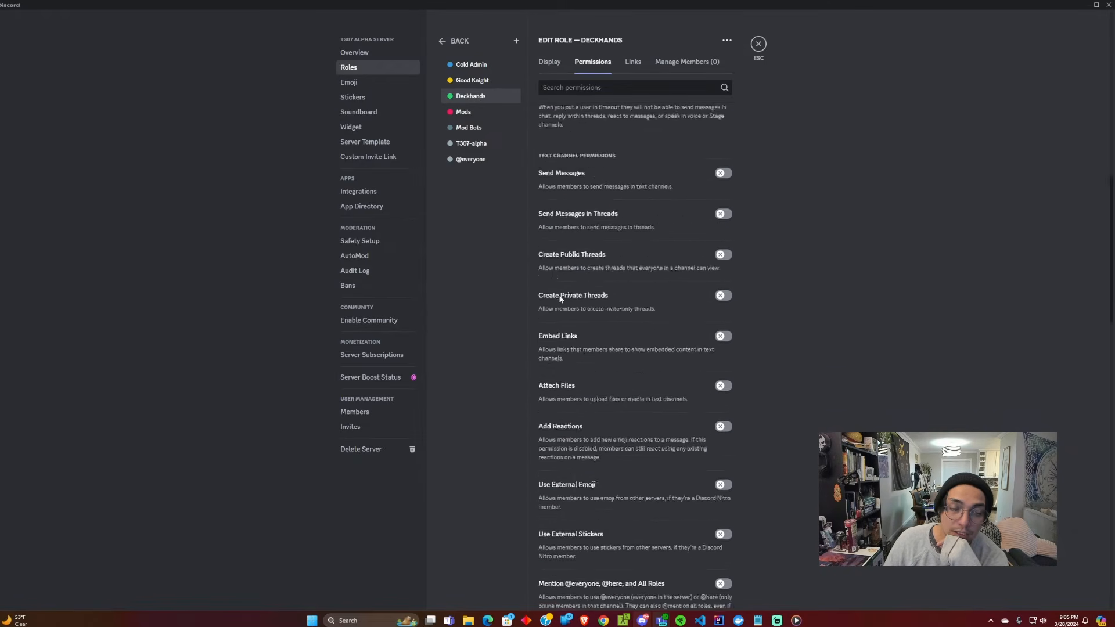
scroll(545, 235, "up", 1)
Move the Mod Bots role directly below Good Knight in the role order, save the change and leave the server settings
left_click(462, 113)
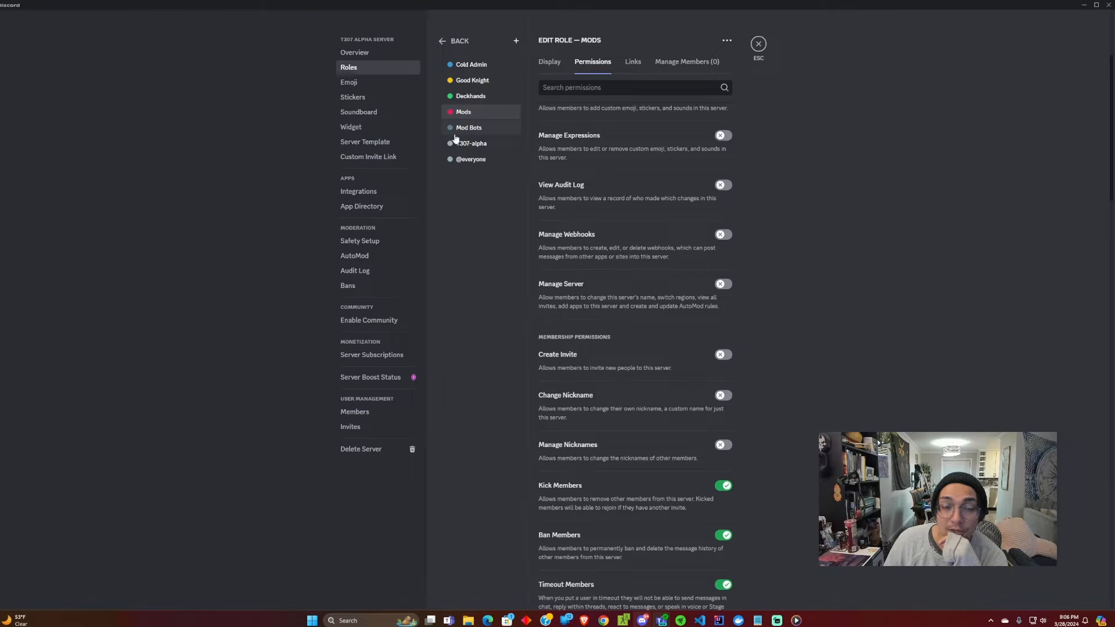
left_click_drag(457, 136, 465, 94)
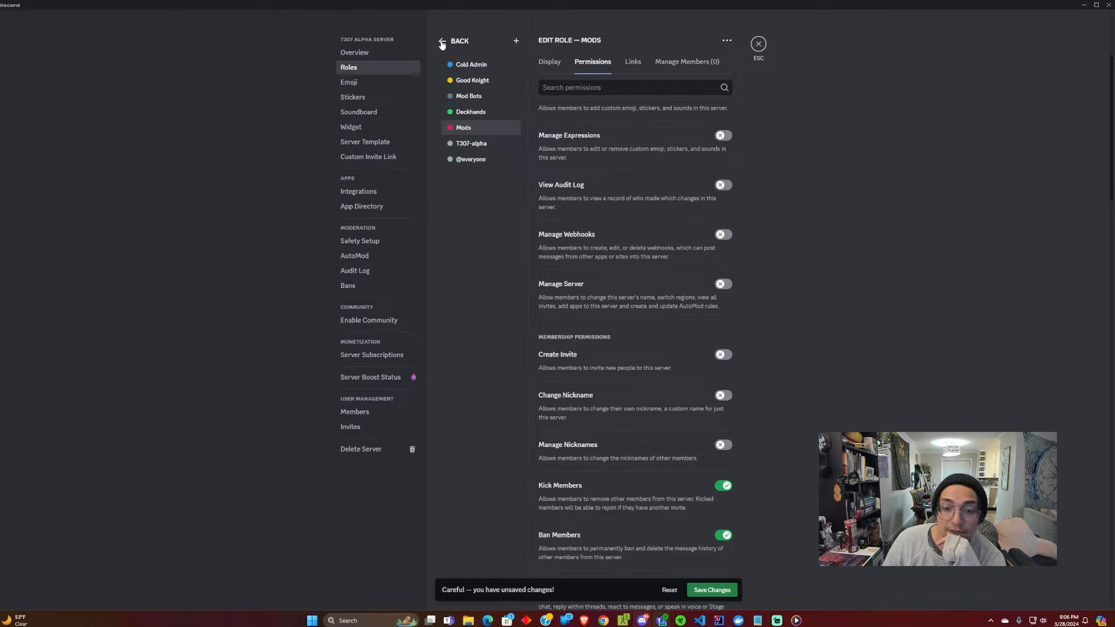
left_click(704, 590)
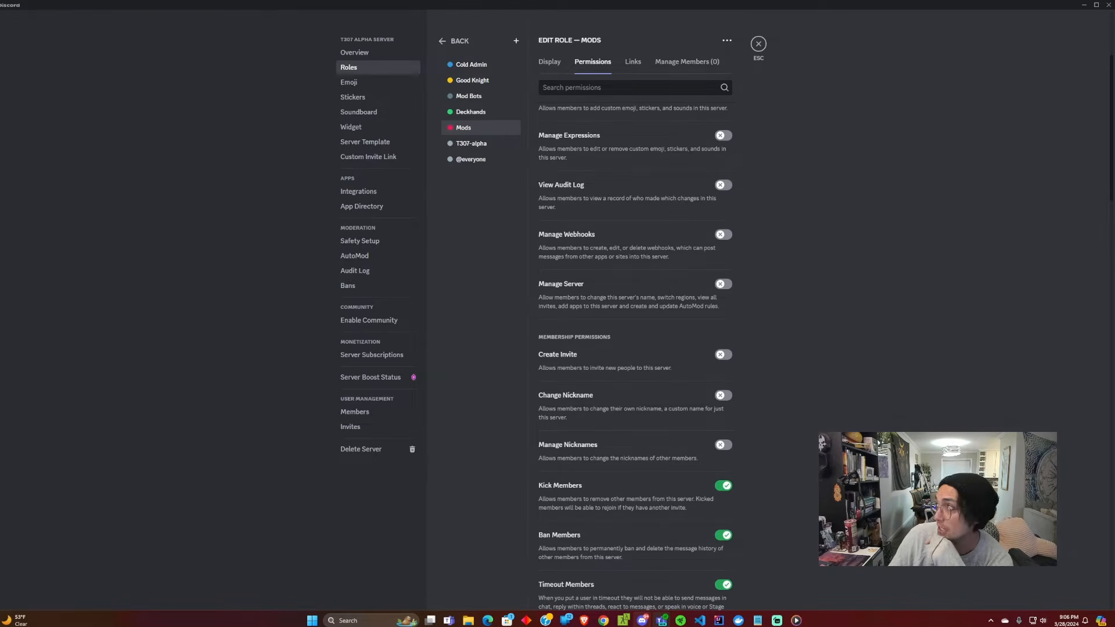
left_click(471, 65)
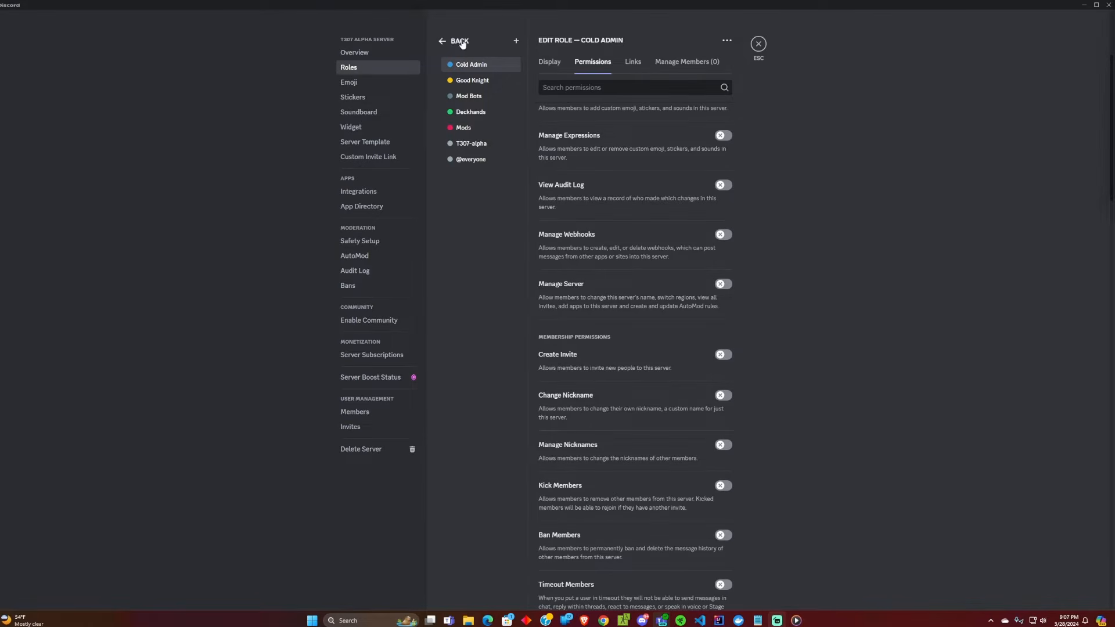
left_click(440, 46)
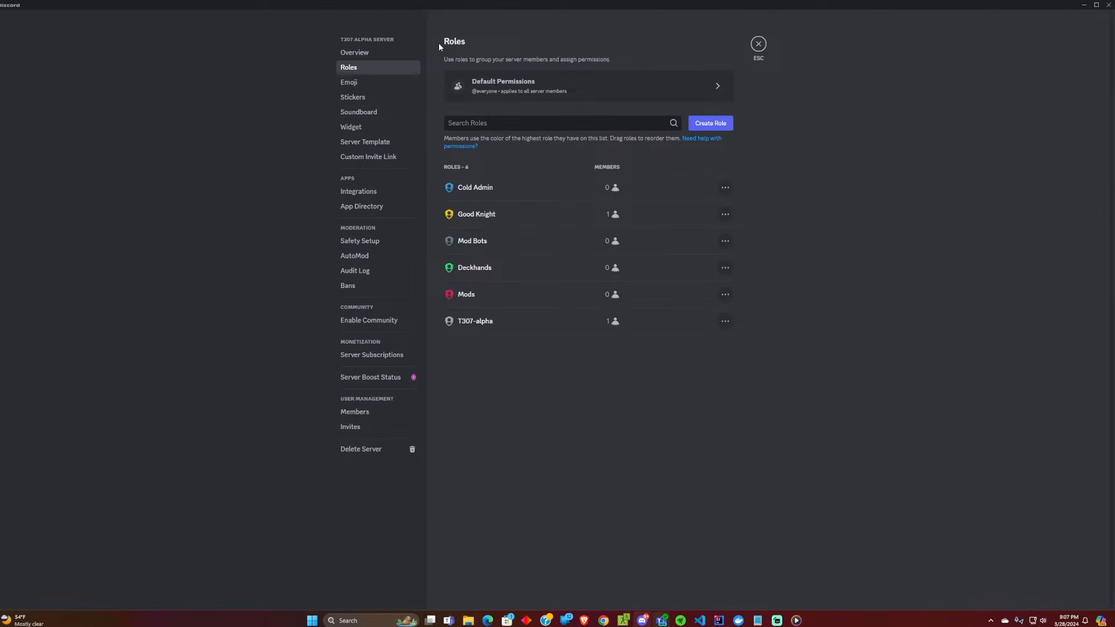
left_click(758, 45)
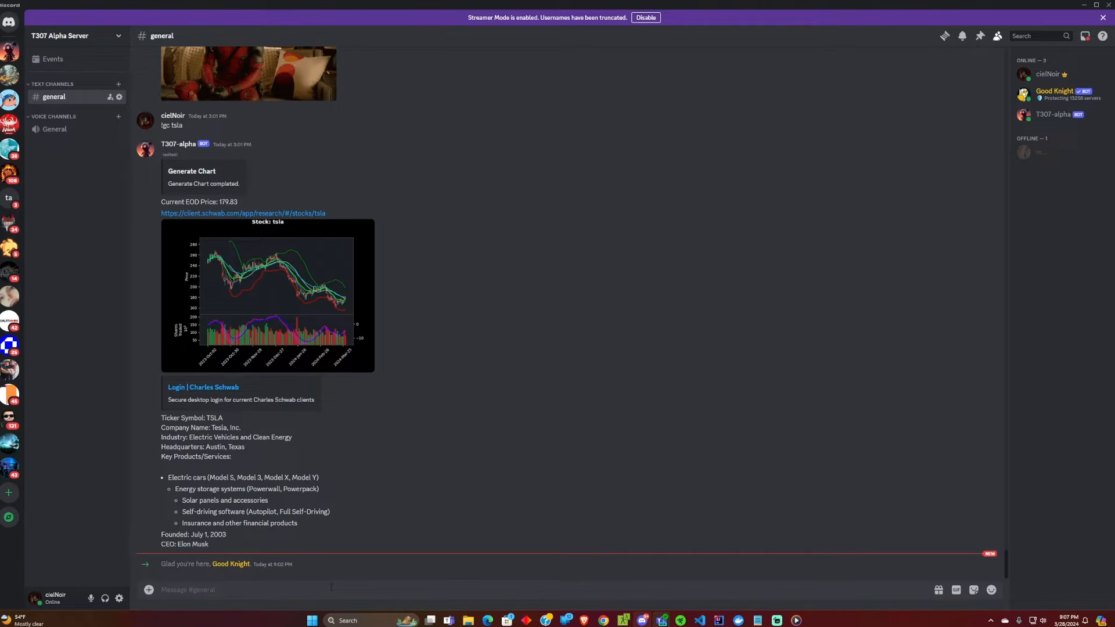
Browse the Good Knight slash commands in the general channel and run /setup
type("/")
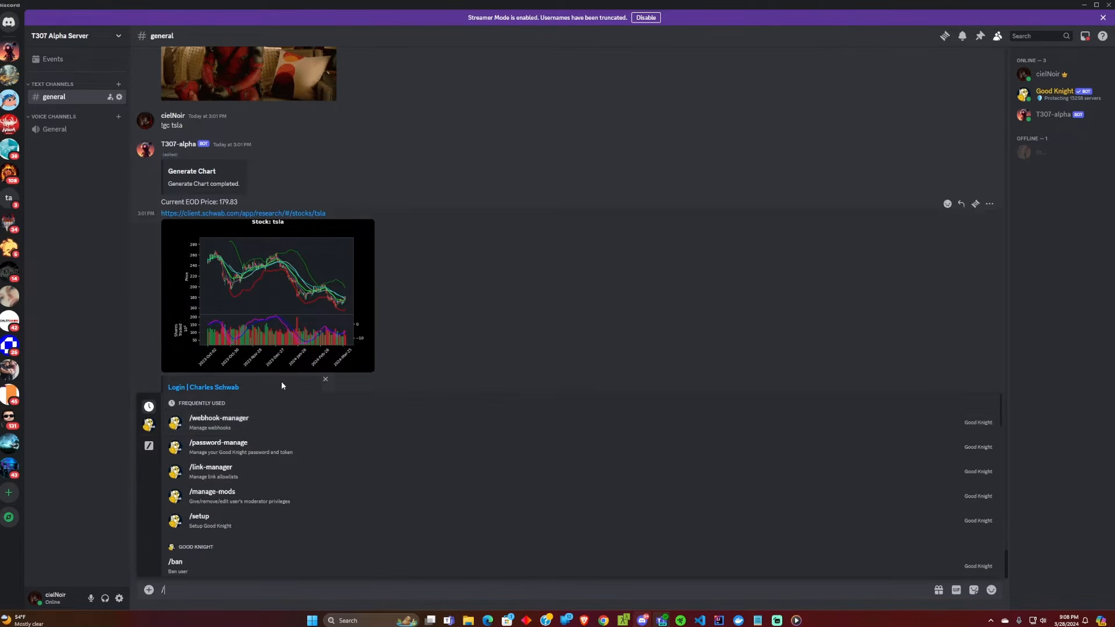
scroll(282, 447, "down", 5)
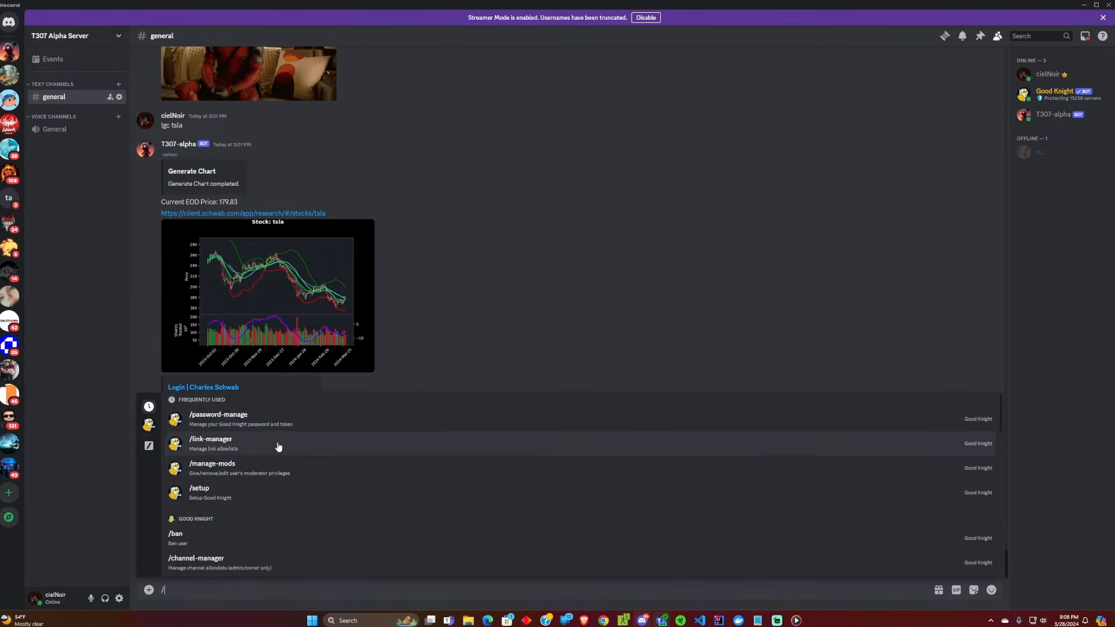
scroll(268, 484, "up", 5)
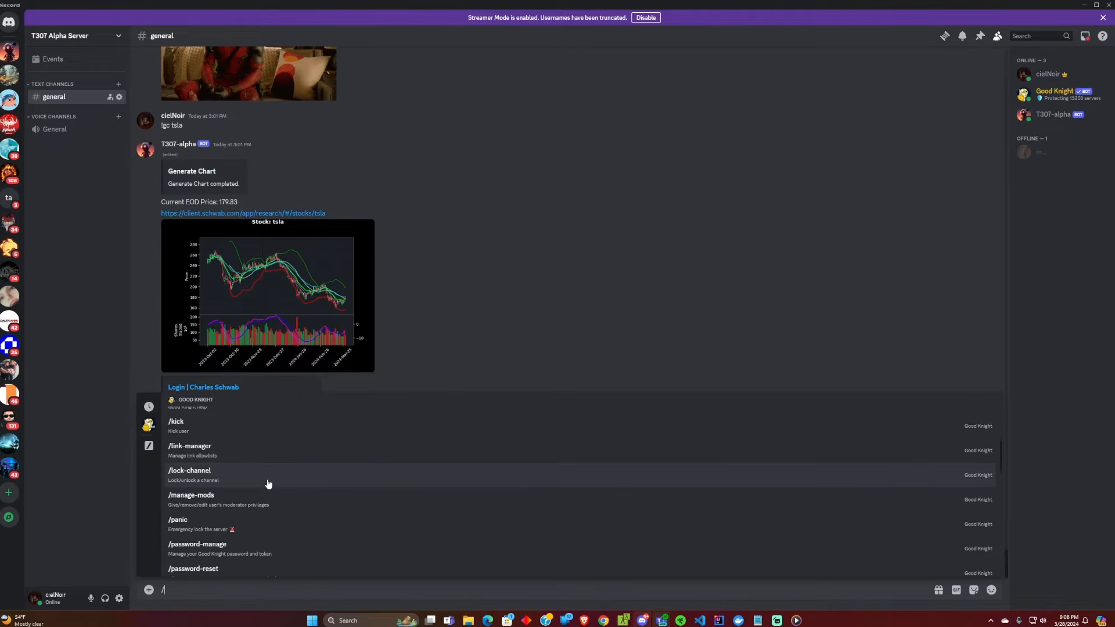
scroll(299, 501, "up", 3)
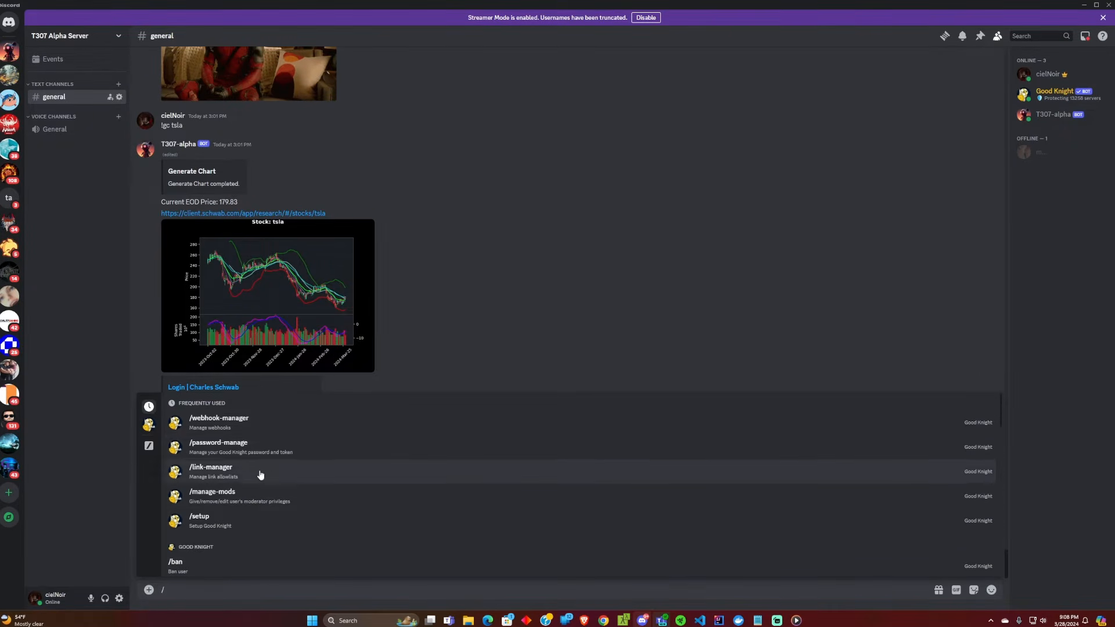
scroll(263, 533, "down", 2)
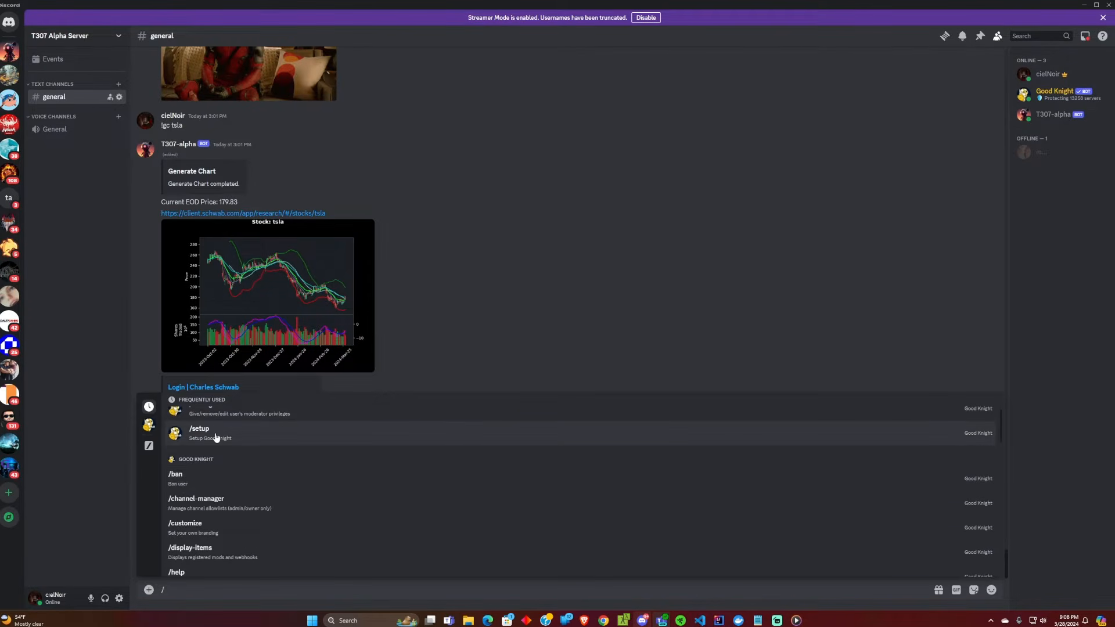
left_click(211, 435)
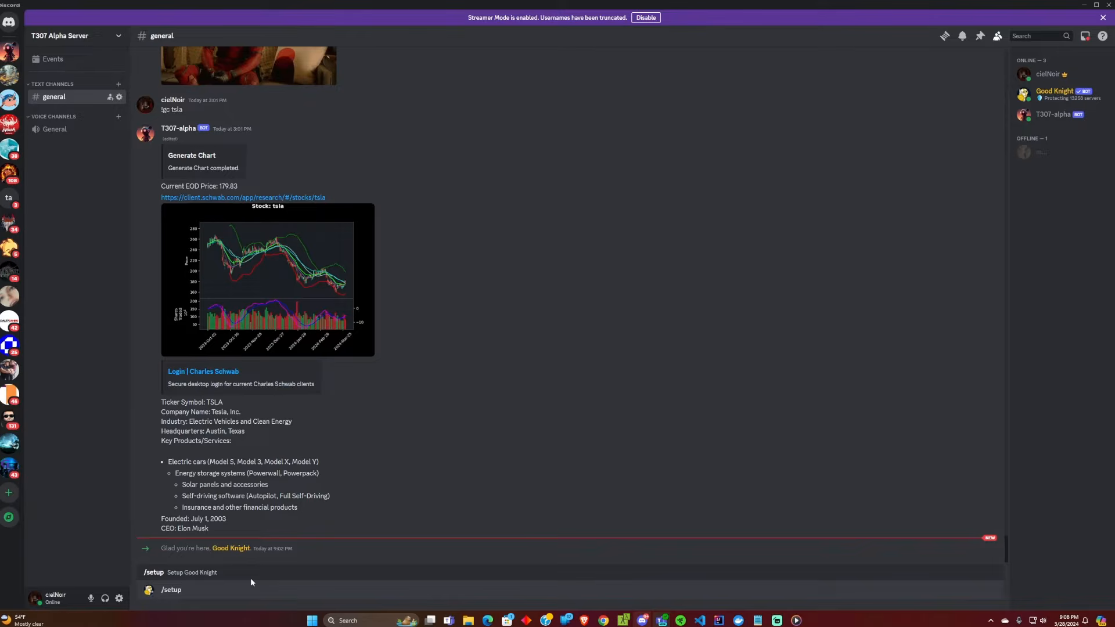
key("Return")
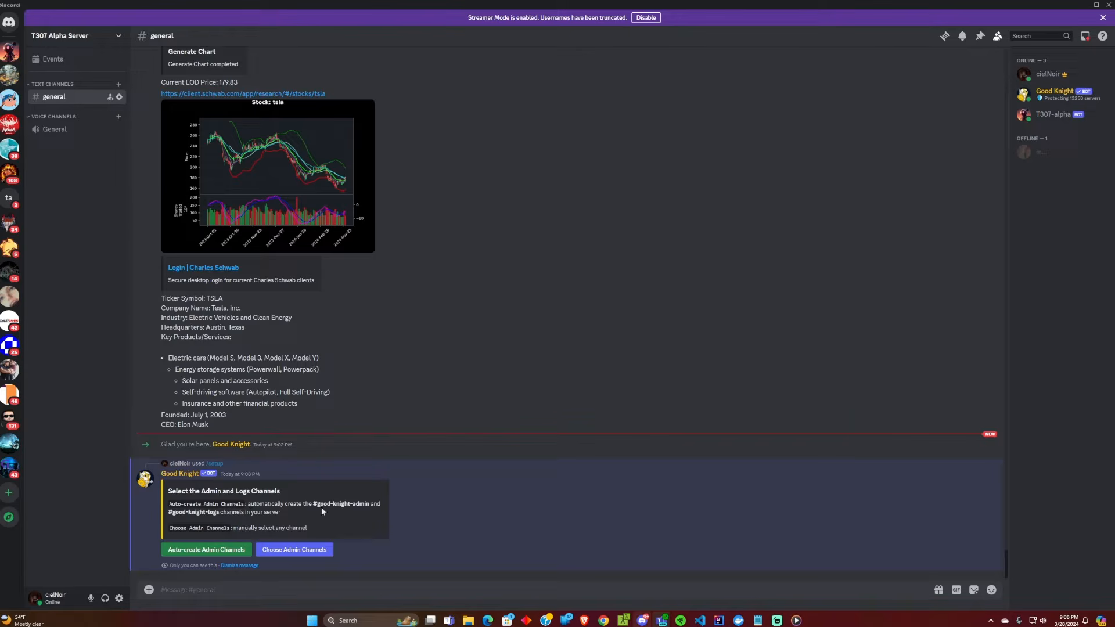
Have Good Knight auto-create its admin channels, and view the good-knight-admin and good-knight-logs channels
left_click(195, 551)
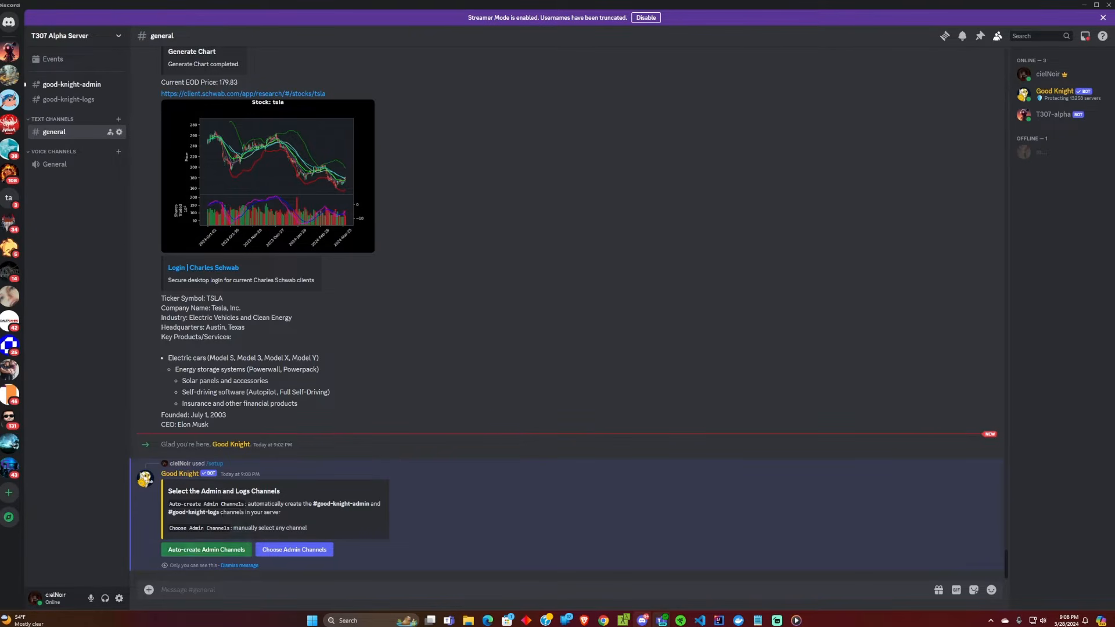
left_click(78, 87)
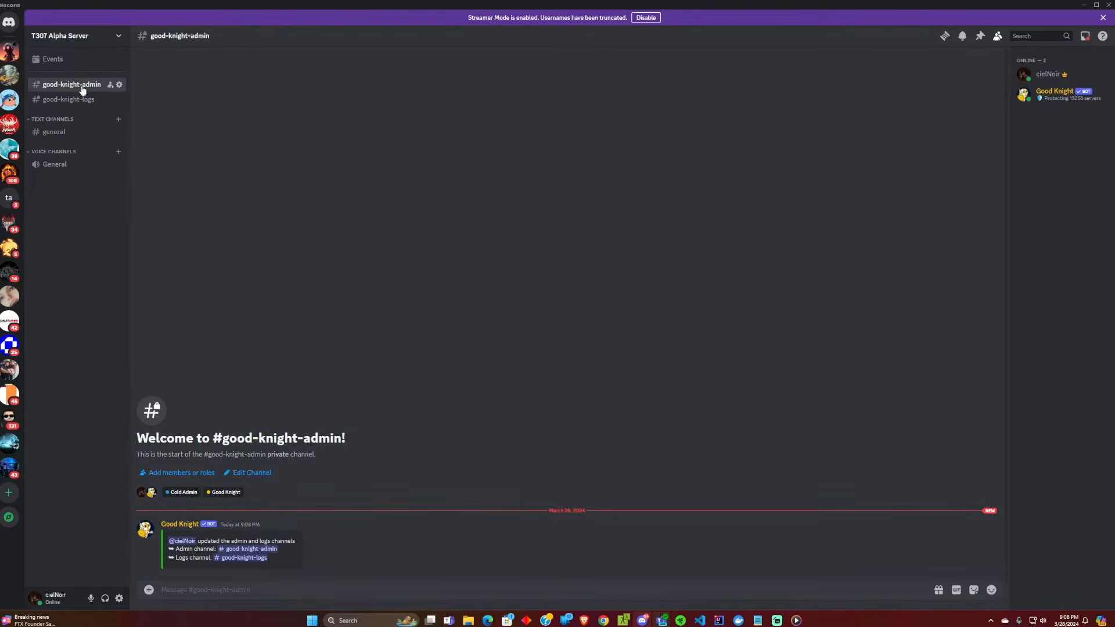
left_click(80, 102)
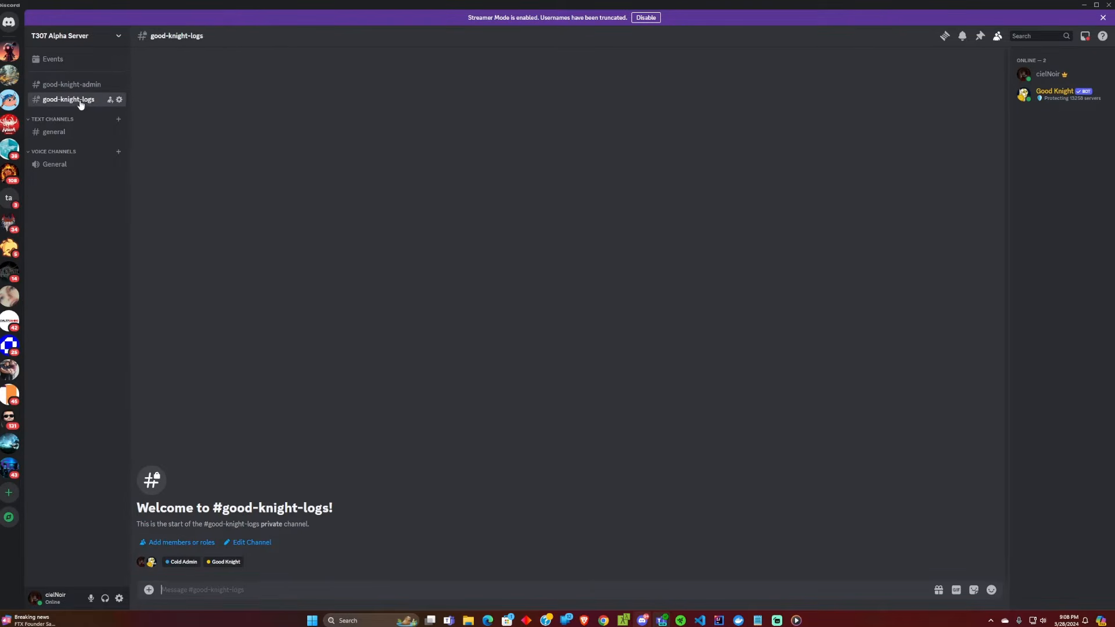
Return to the general channel, continue the Good Knight setup and submit Password as the protection method
left_click(61, 140)
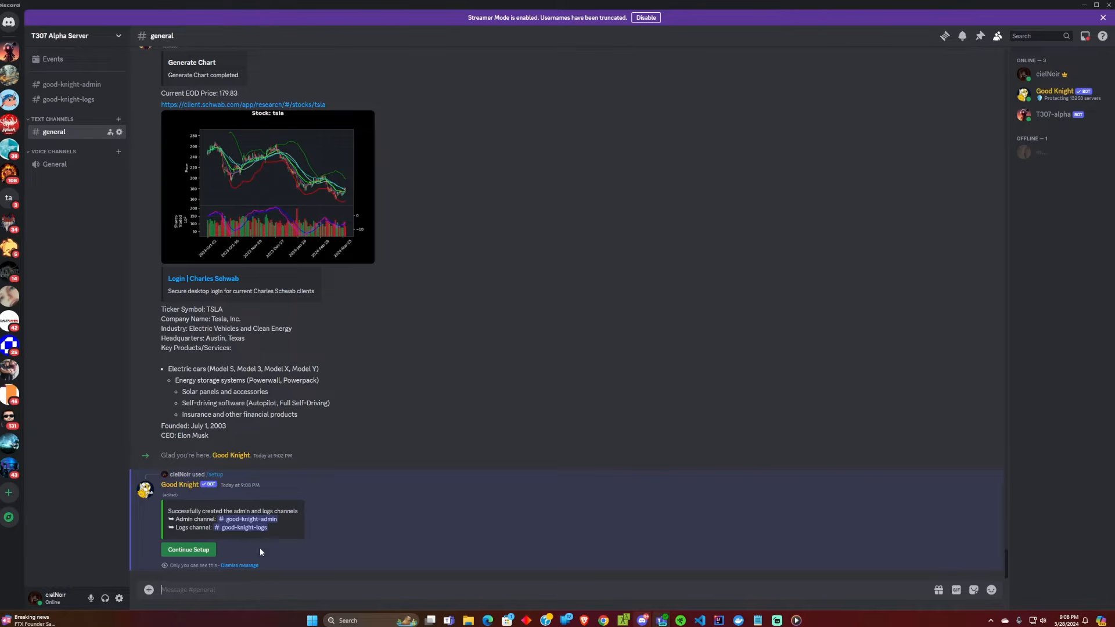
left_click(192, 550)
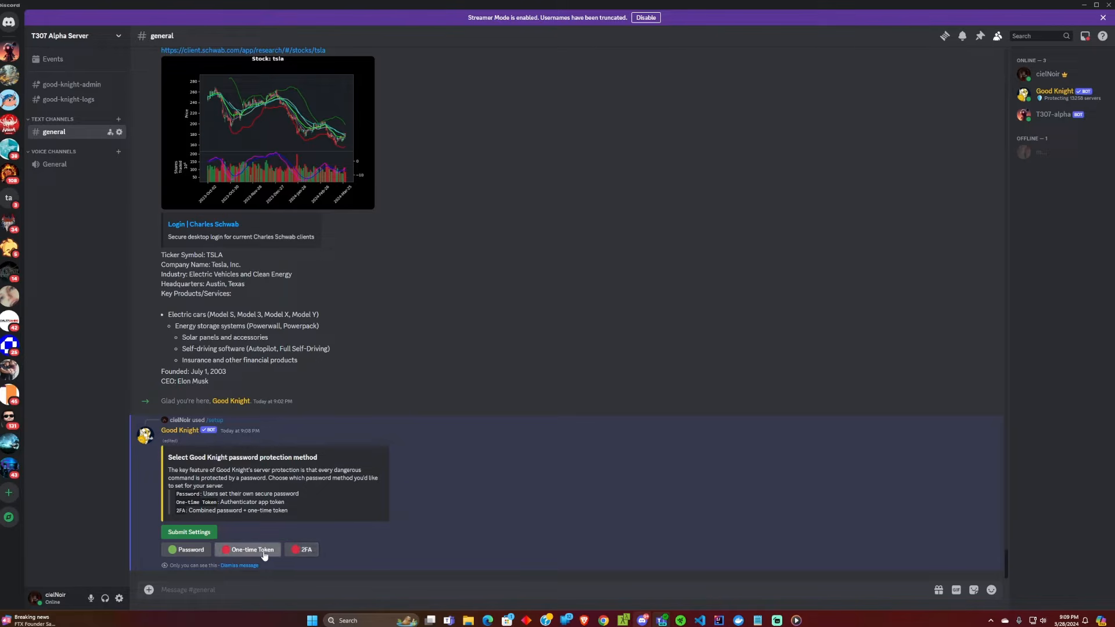
left_click(201, 533)
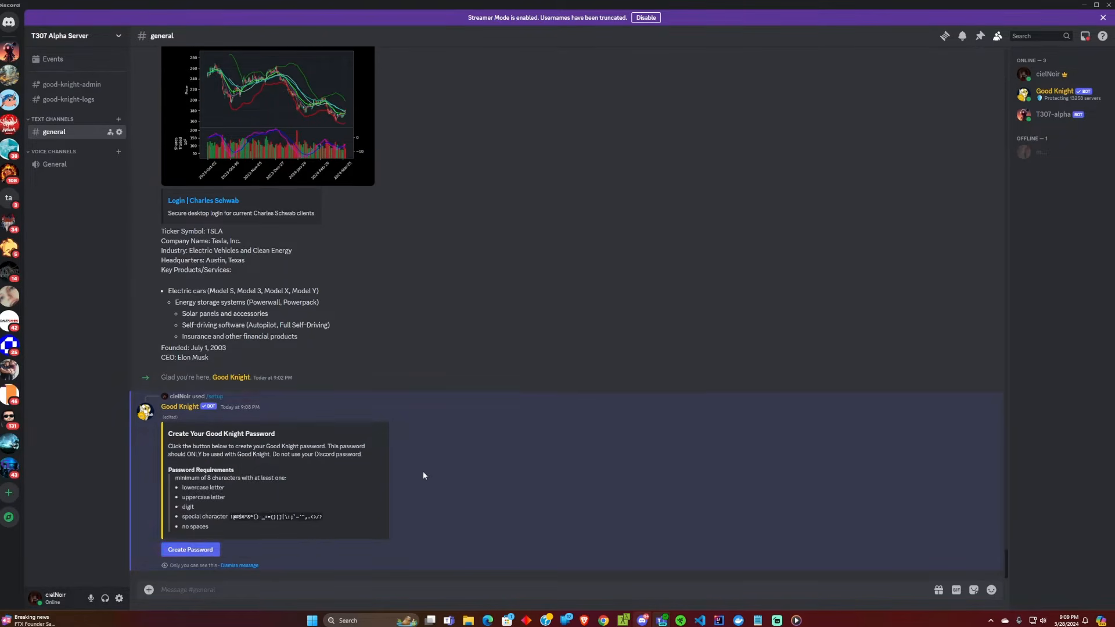
left_click(184, 549)
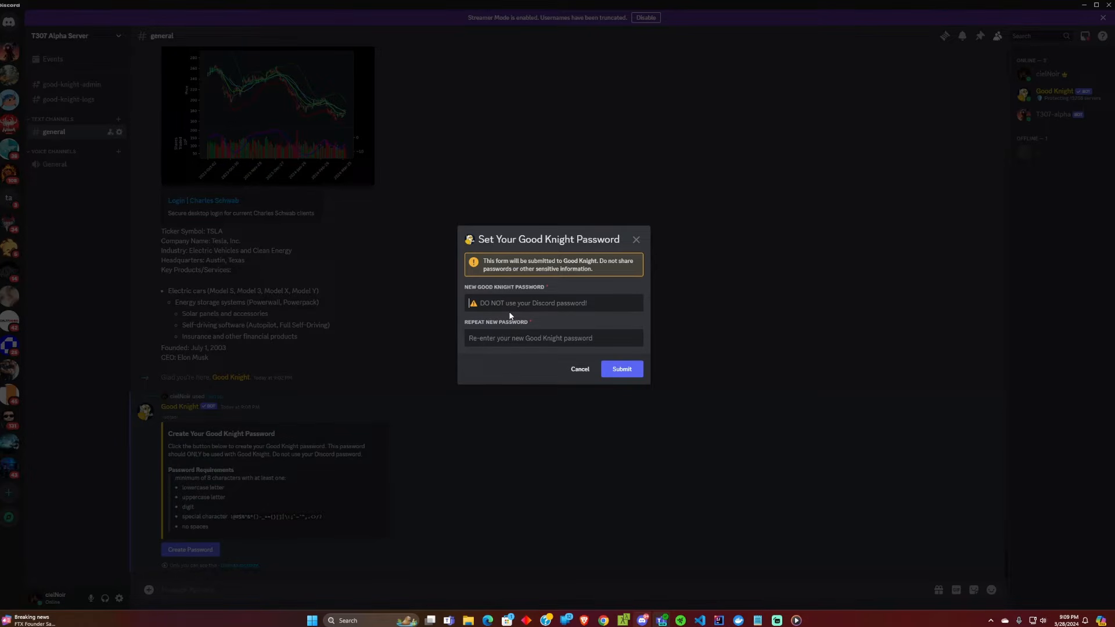
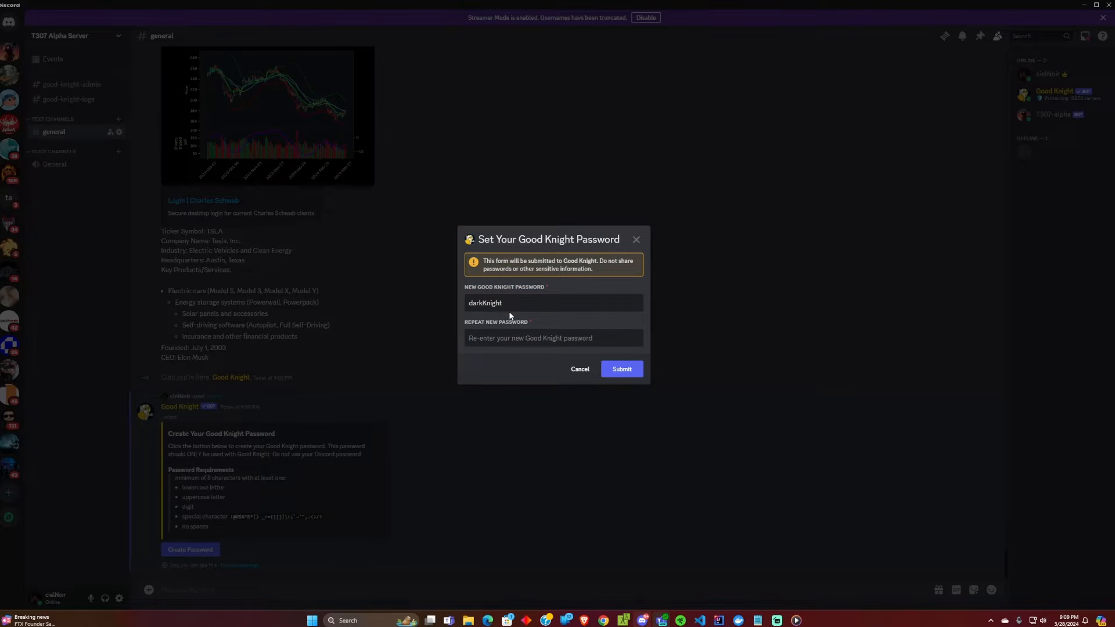
key("ctrl+a")
key("ctrl+c")
key("Tab")
key("ctrl+v")
left_click(614, 367)
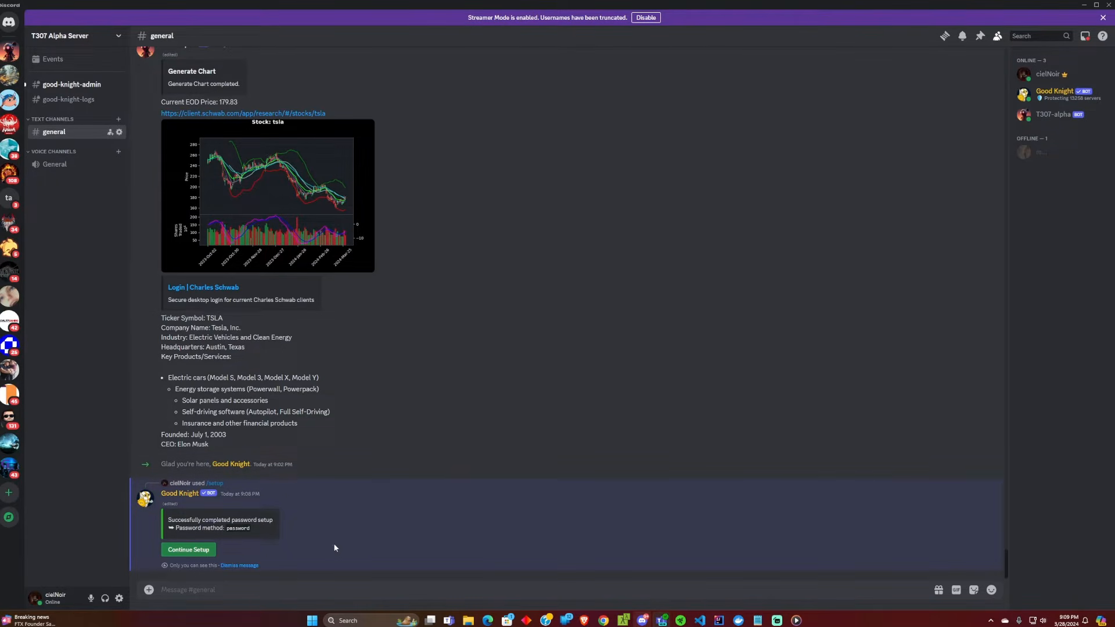
Continue the setup, choose the server owner's account as the Good Knight admin and submit the selection
left_click(195, 551)
left_click(281, 533)
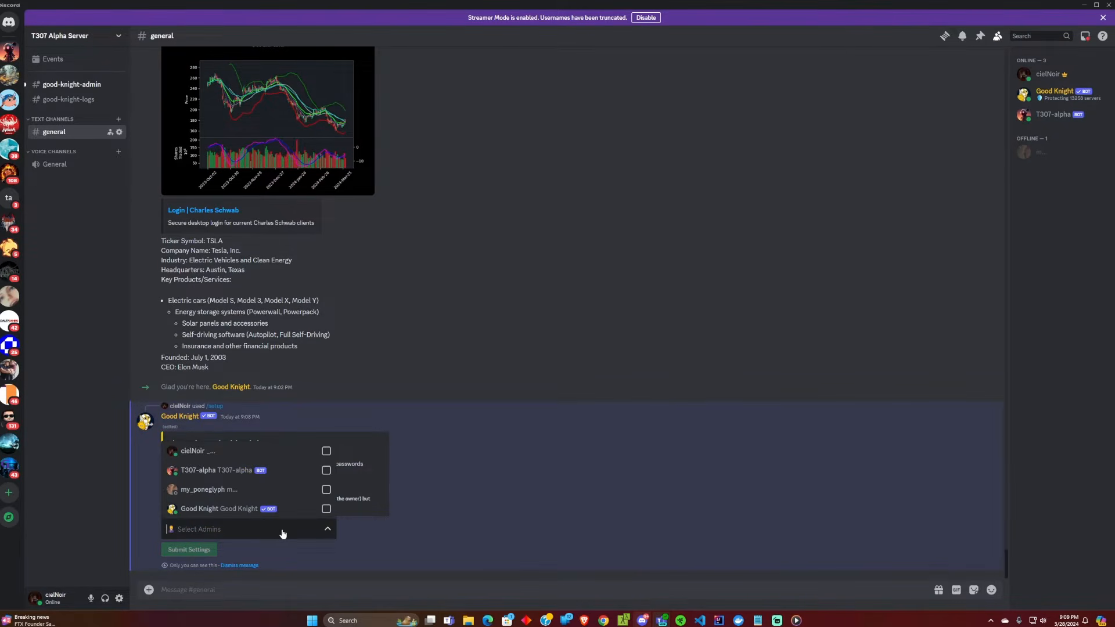
left_click(444, 548)
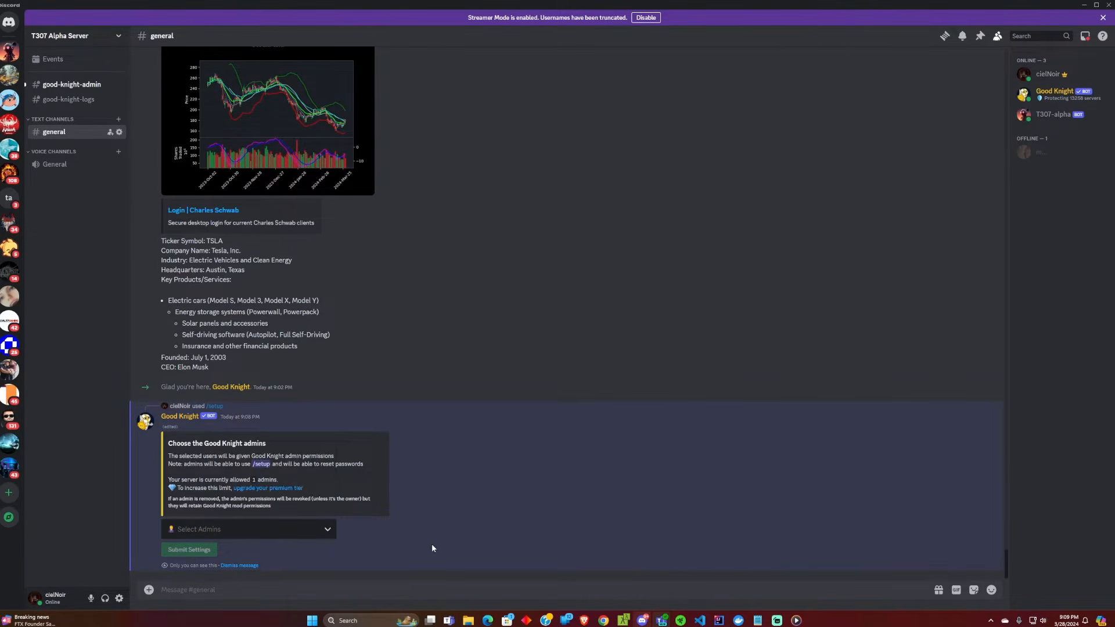
left_click(295, 536)
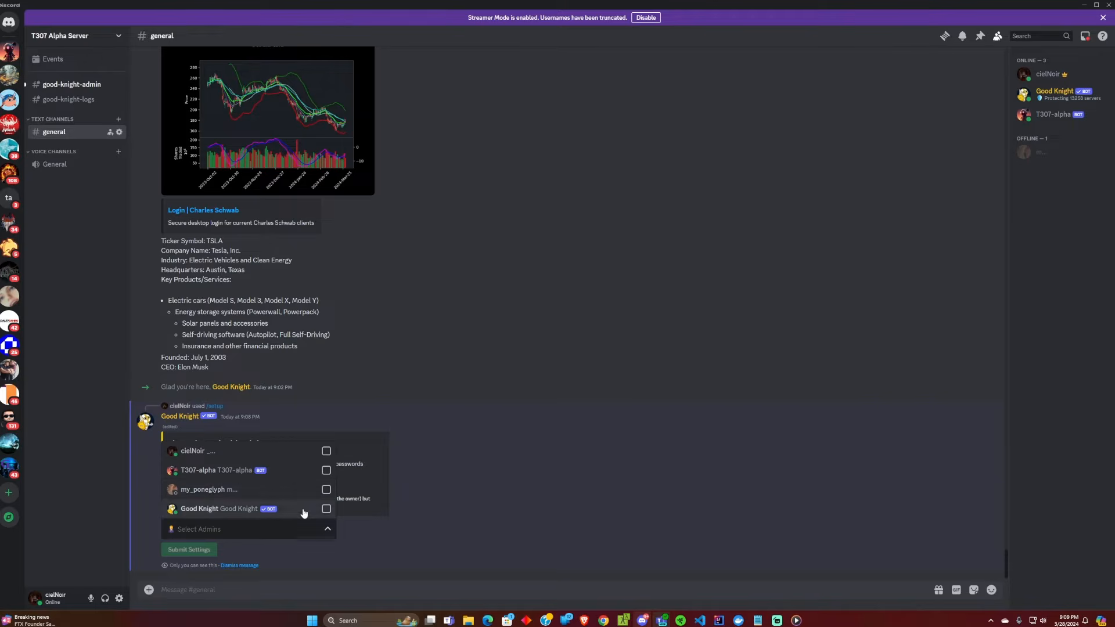
left_click(325, 451)
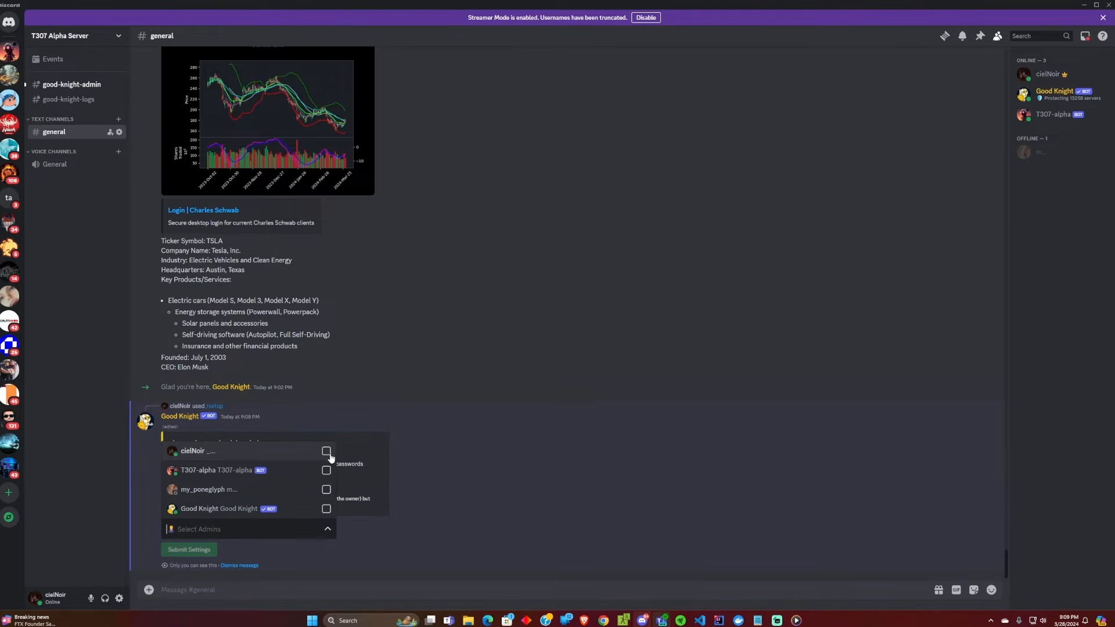
left_click(428, 495)
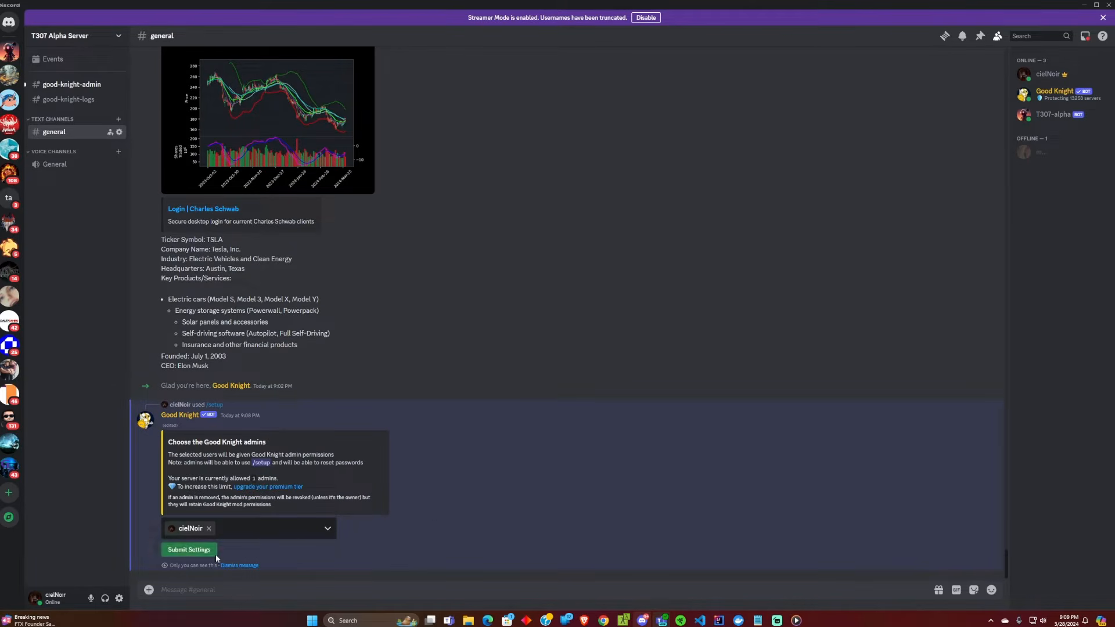
left_click(201, 556)
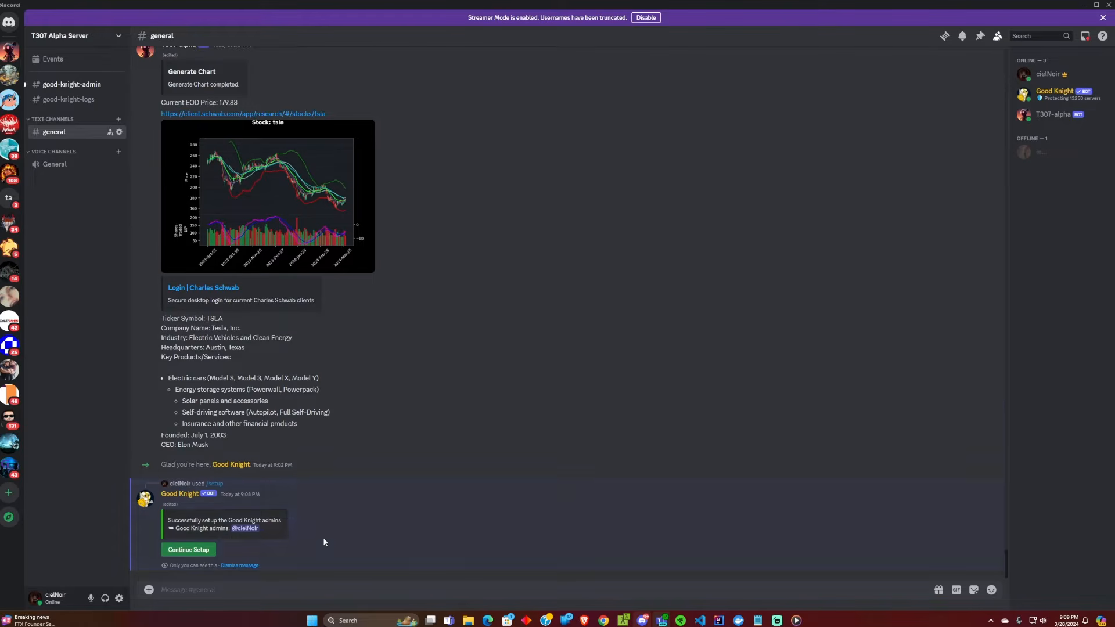
Continue to the feed settings, follow Good Knight Updates in the good-knight-admin channel and submit the settings
left_click(188, 549)
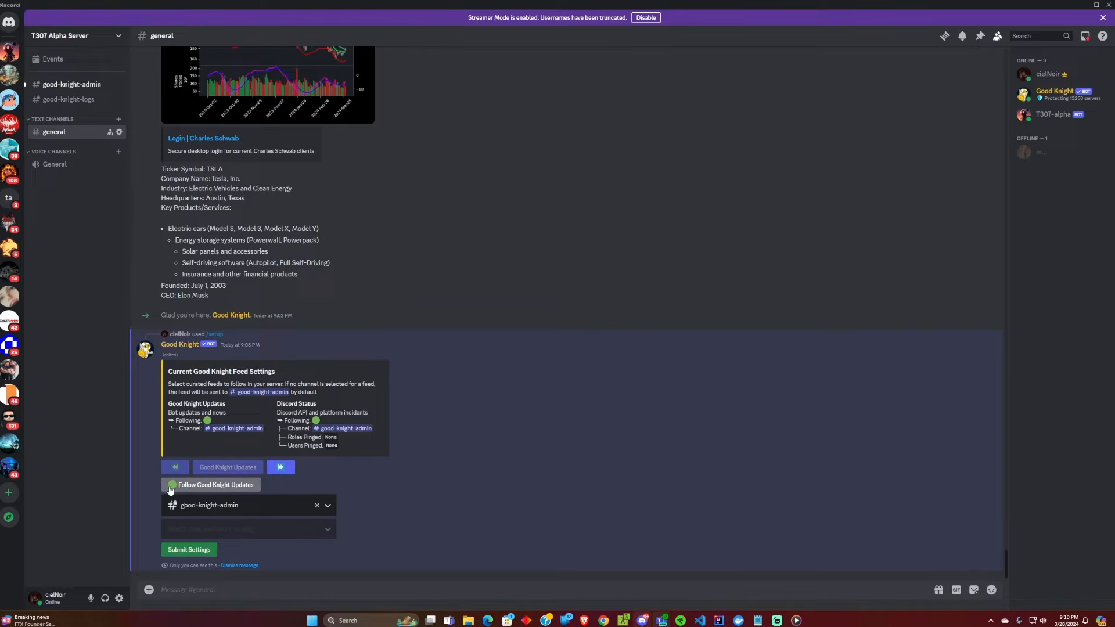
left_click(217, 488)
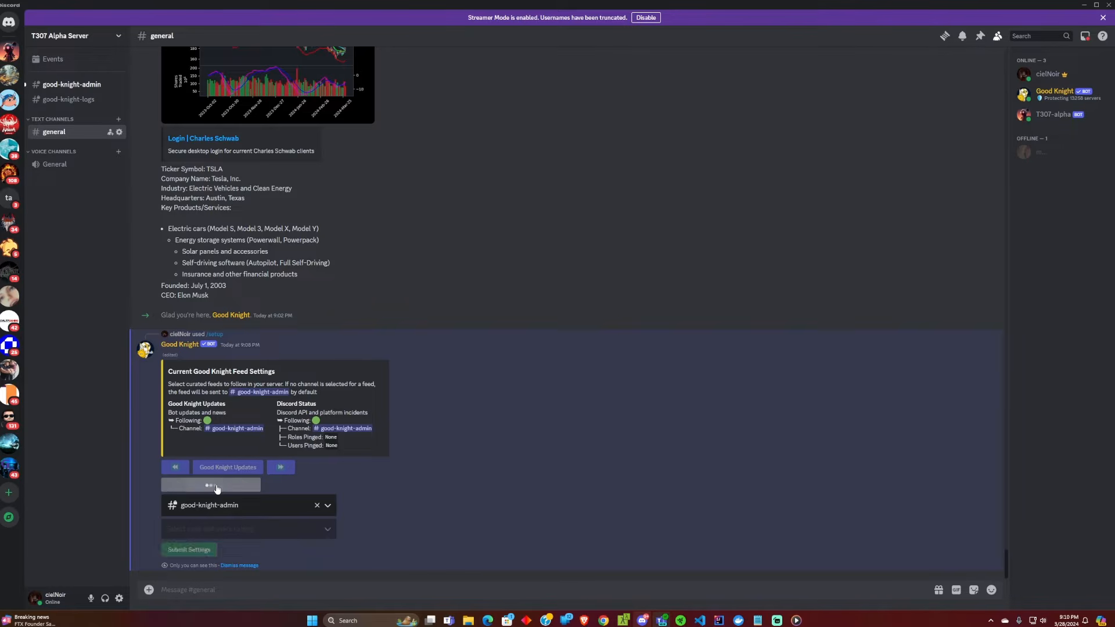
left_click(200, 489)
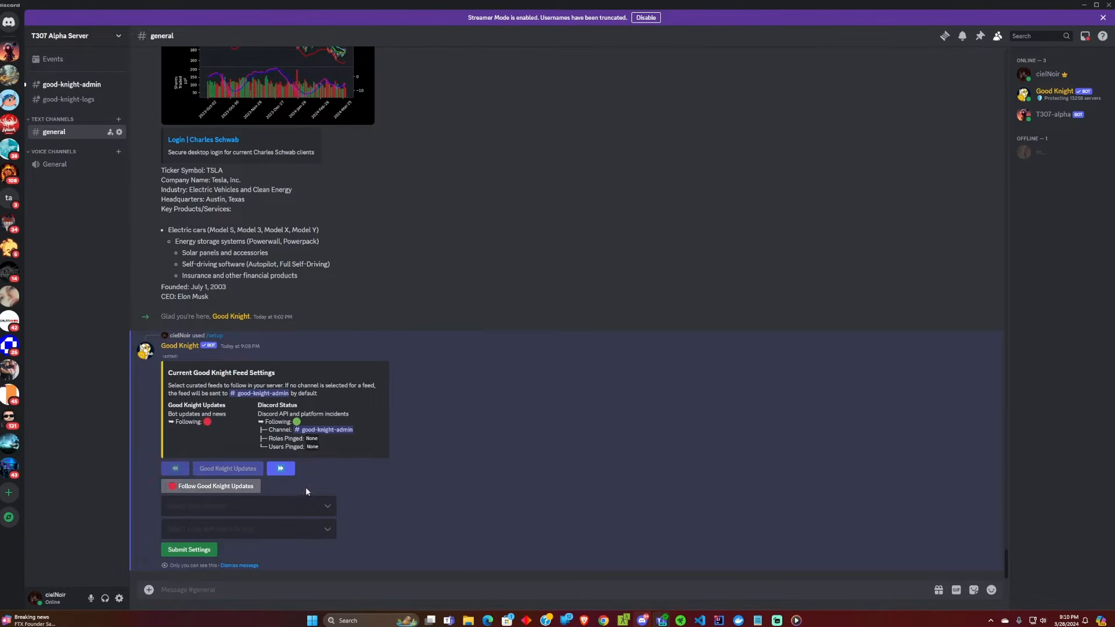
left_click(274, 509)
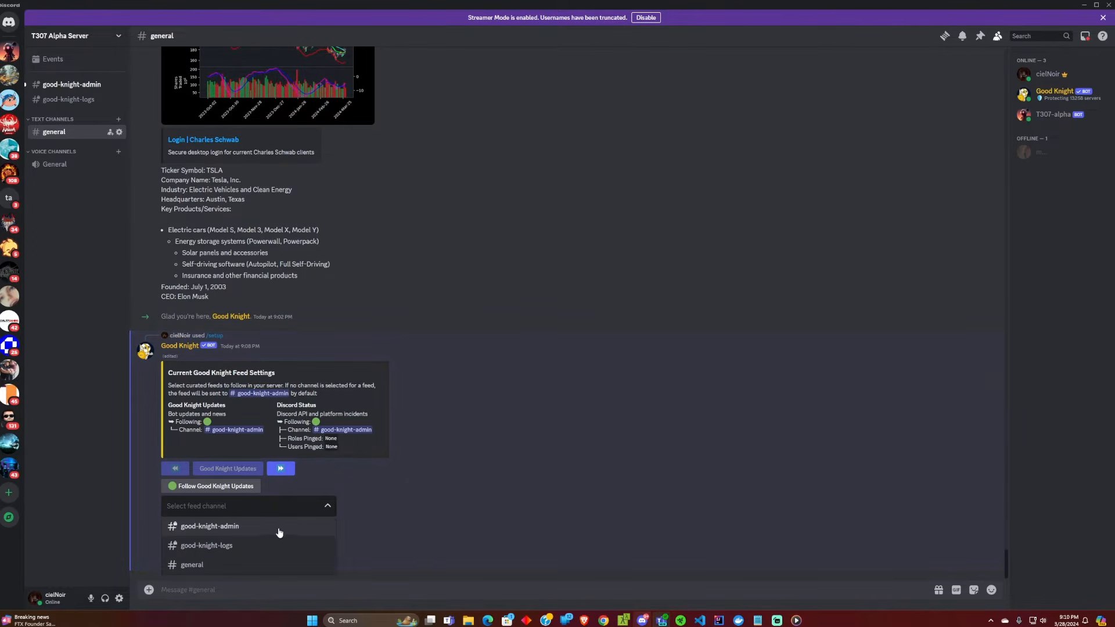
left_click(264, 526)
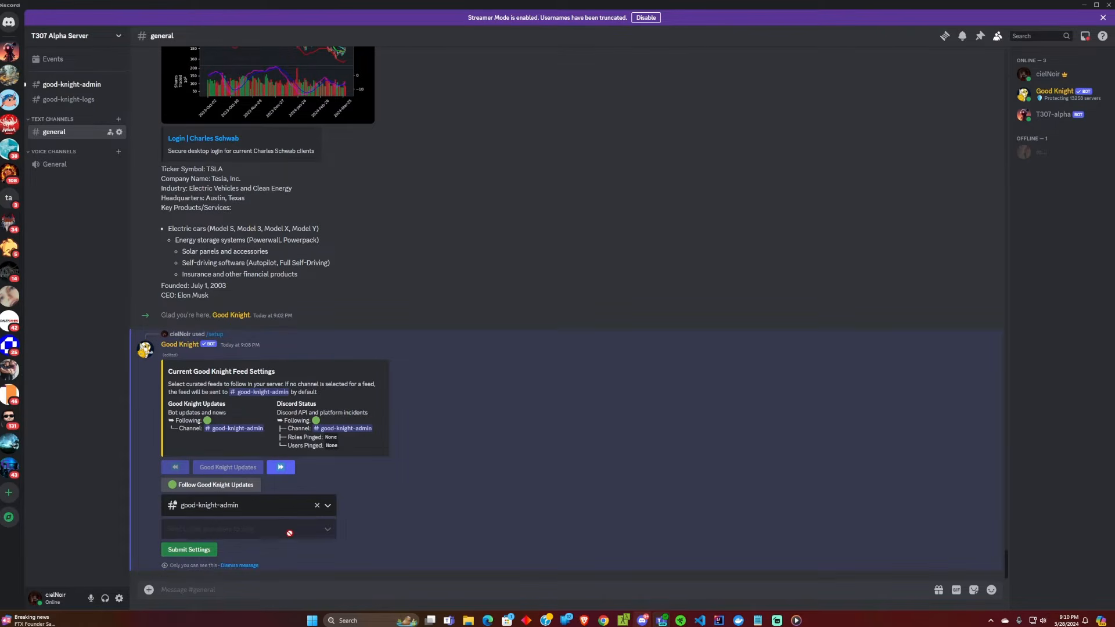
left_click(207, 549)
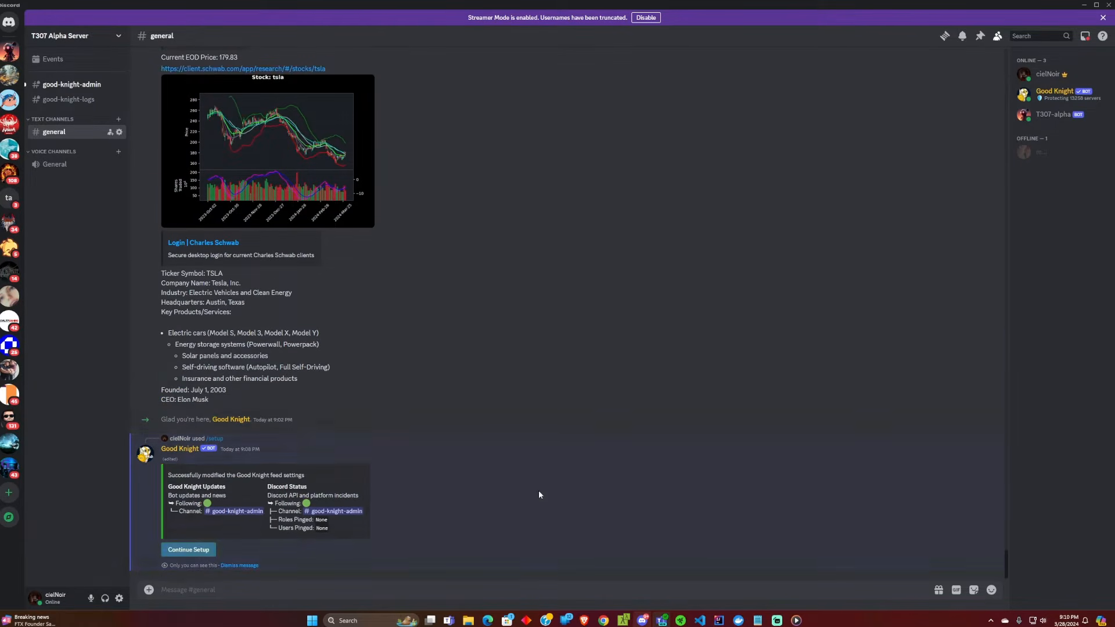
Continue the setup and review the current server-wide settings and the Setup Manager's list of options
left_click(203, 549)
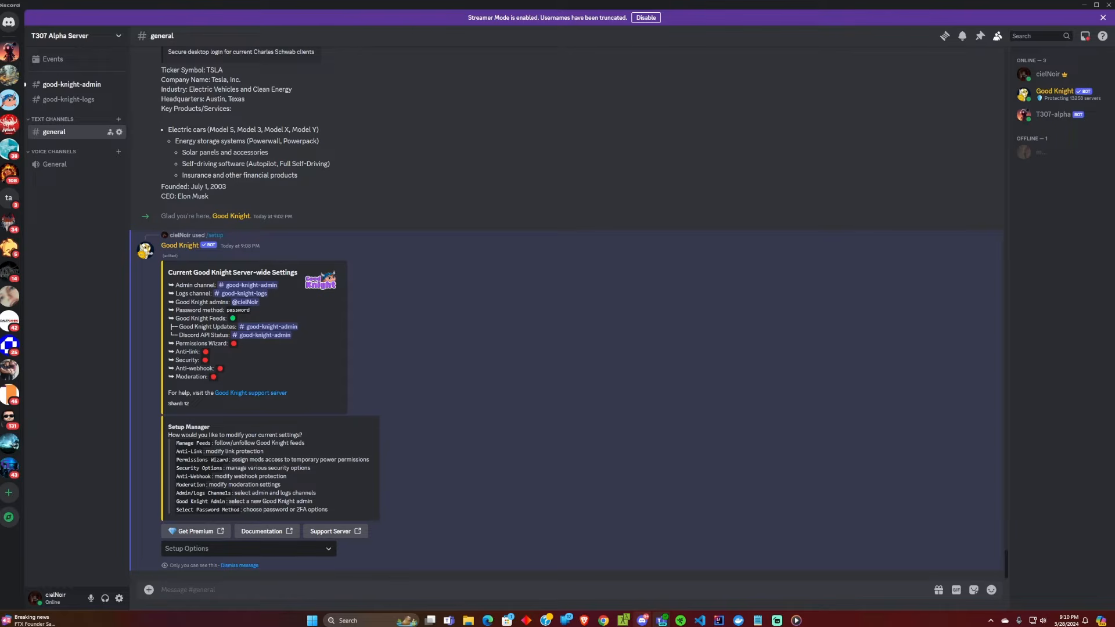
double_click(187, 360)
double_click(192, 344)
double_click(217, 343)
left_click(178, 342)
double_click(185, 342)
left_click(219, 341)
left_click_drag(168, 427, 242, 459)
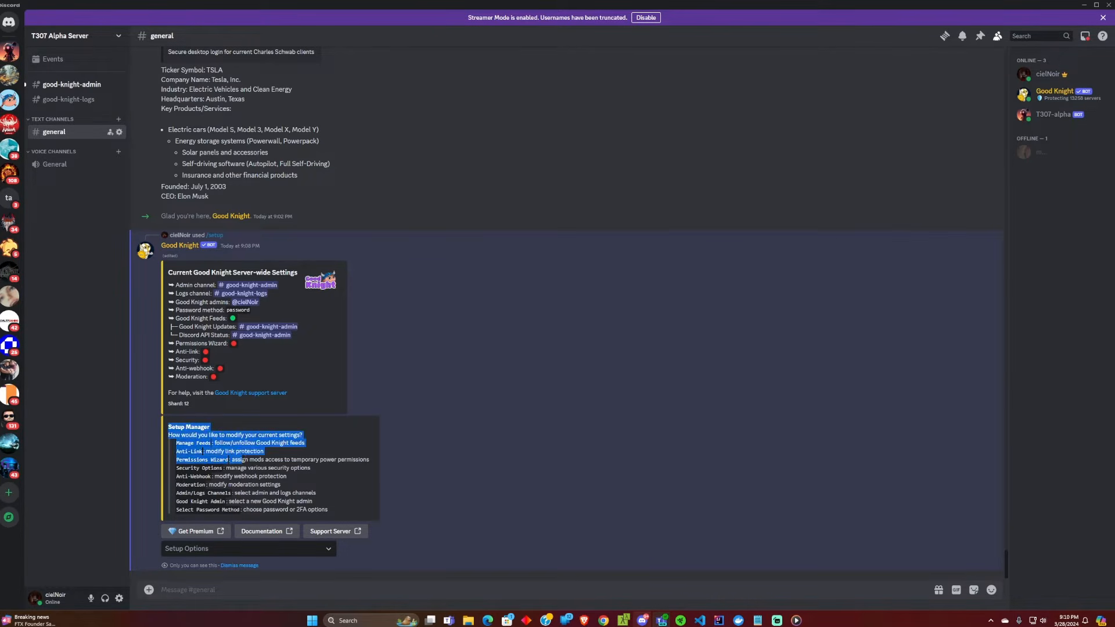
left_click(281, 484)
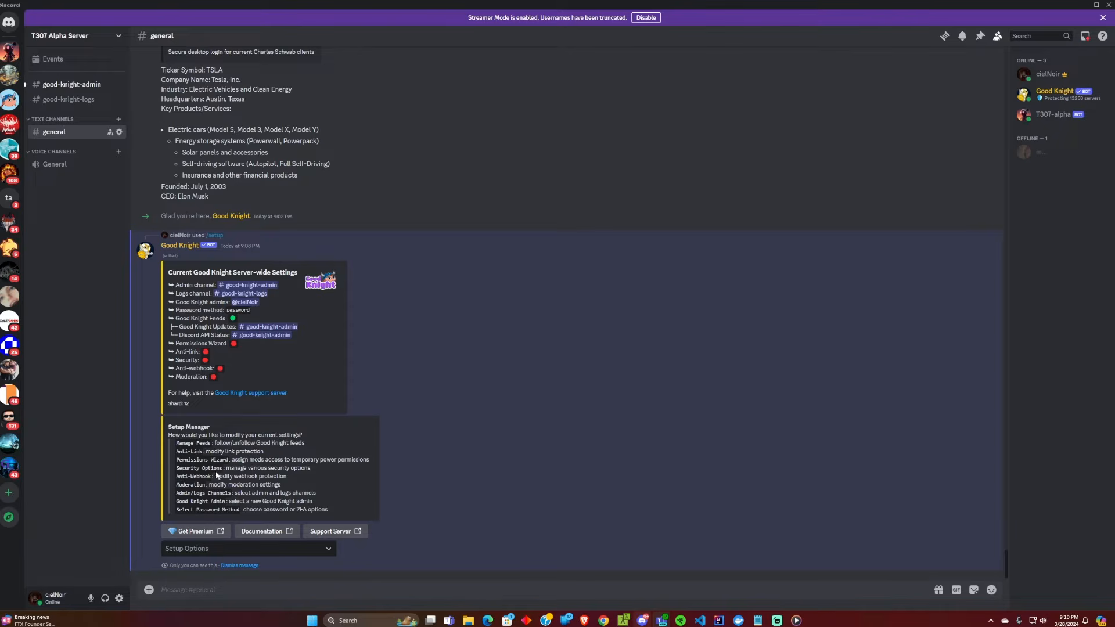
Open the anti-link management options and enable Anti-Link, Repost and Warning
left_click(226, 550)
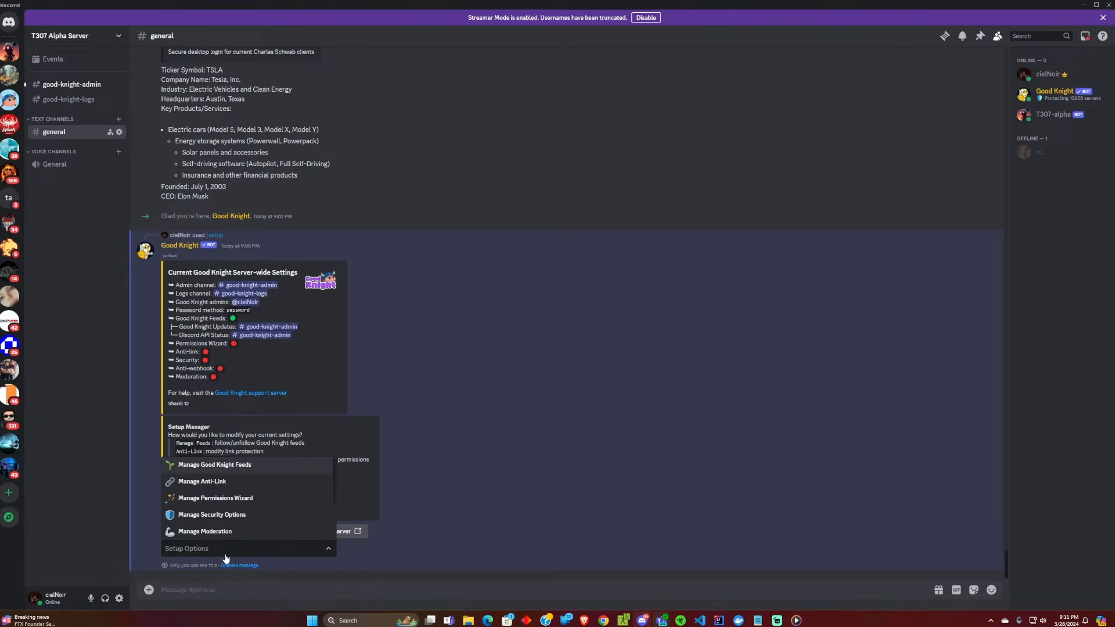
left_click(219, 481)
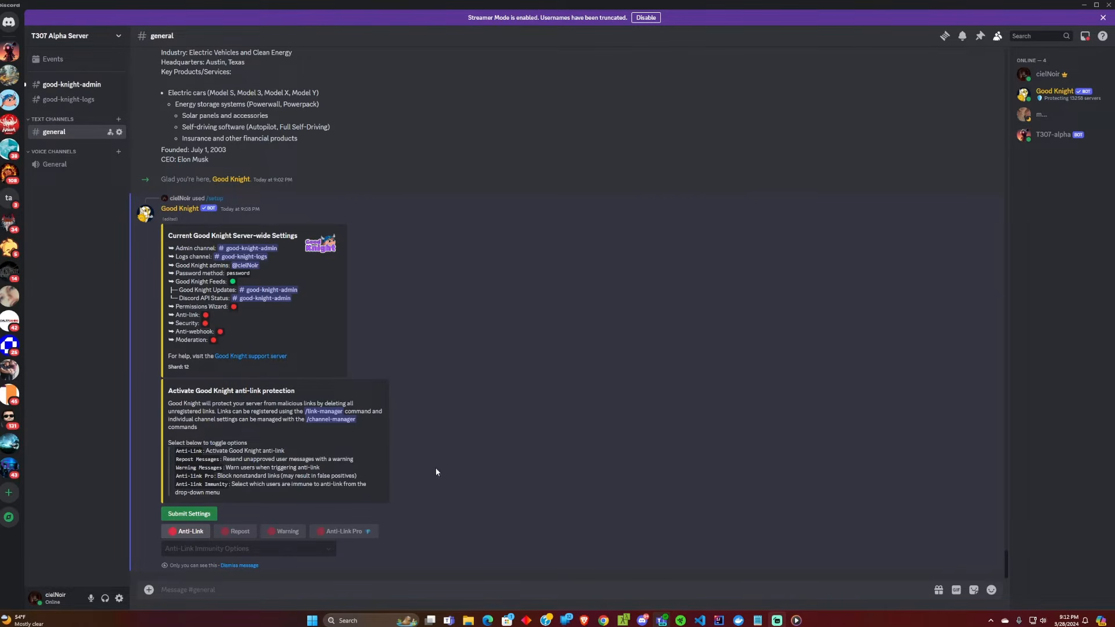
left_click(182, 532)
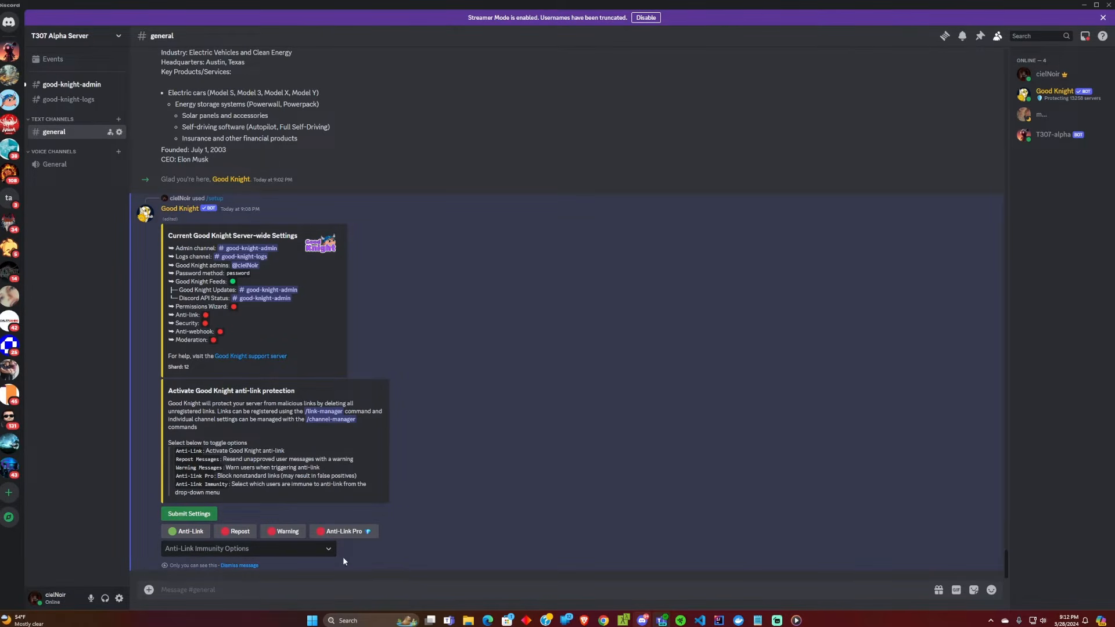
left_click(238, 531)
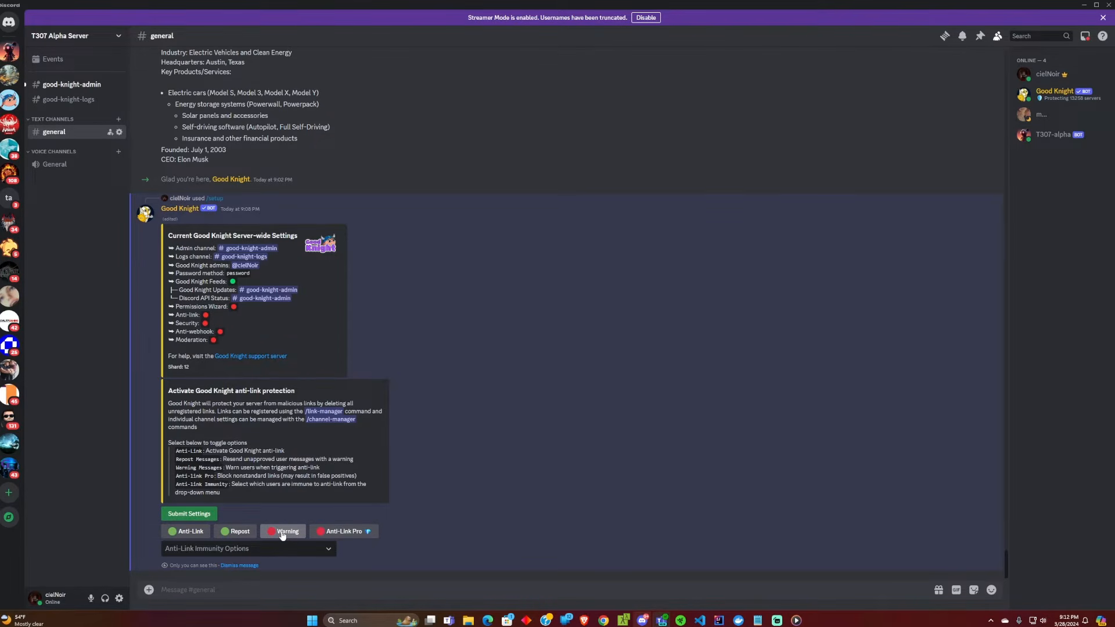
left_click(283, 532)
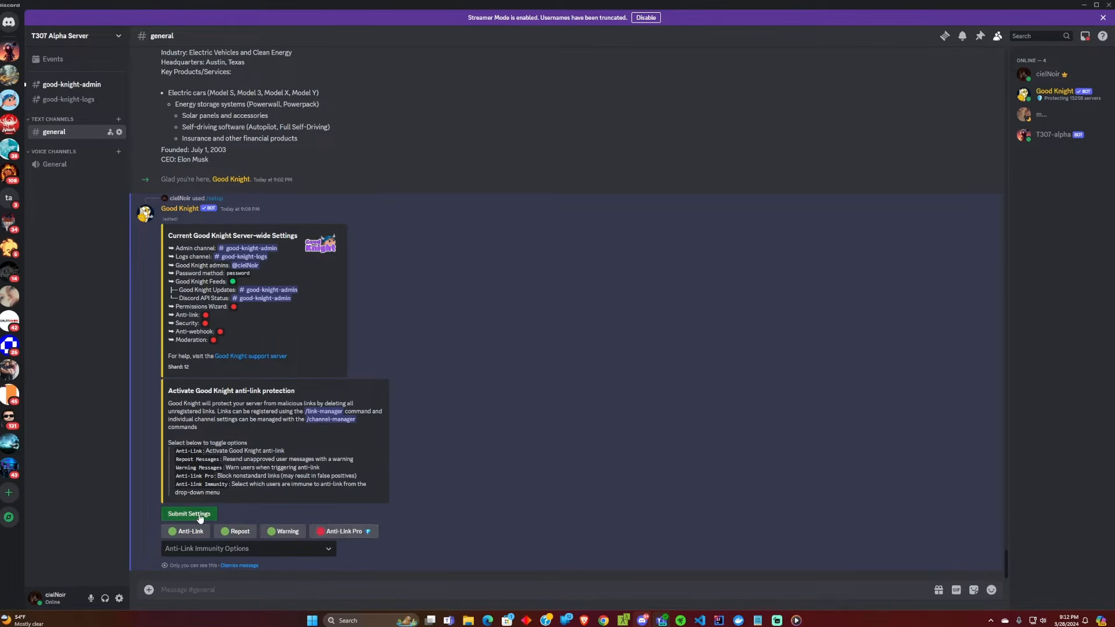
Check the anti-link immunity options without selecting any, and submit the anti-link settings
left_click(249, 553)
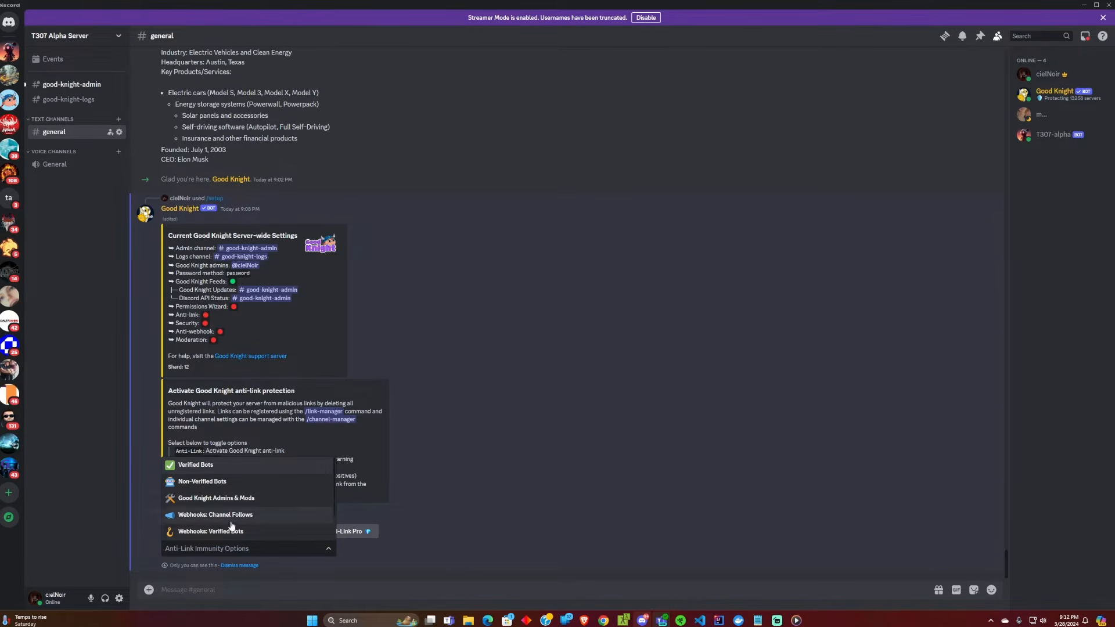
left_click(523, 503)
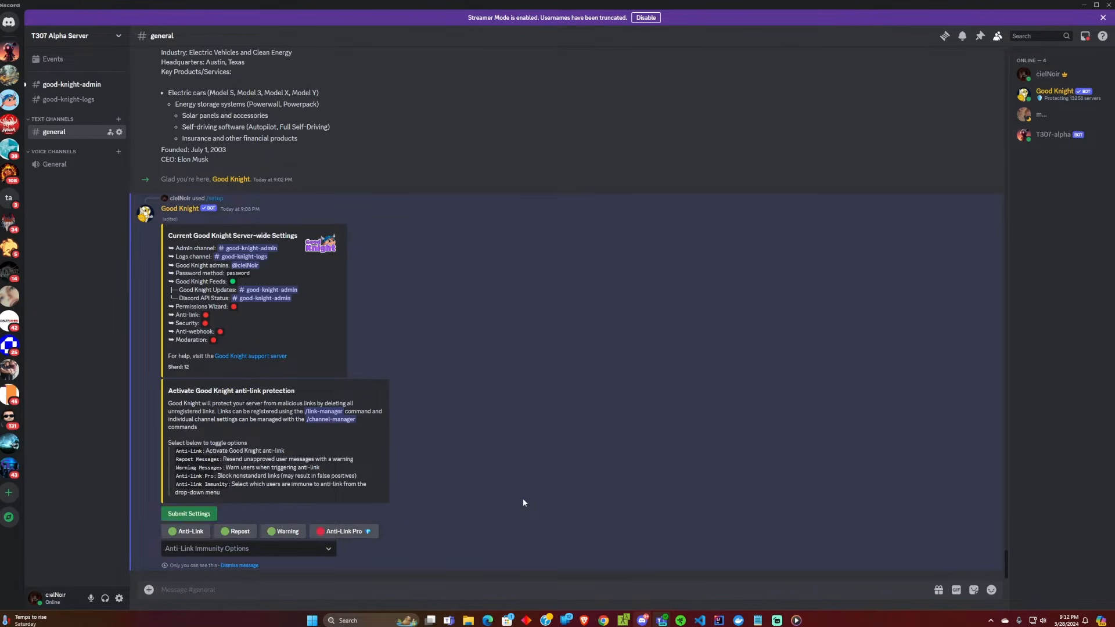
left_click(272, 549)
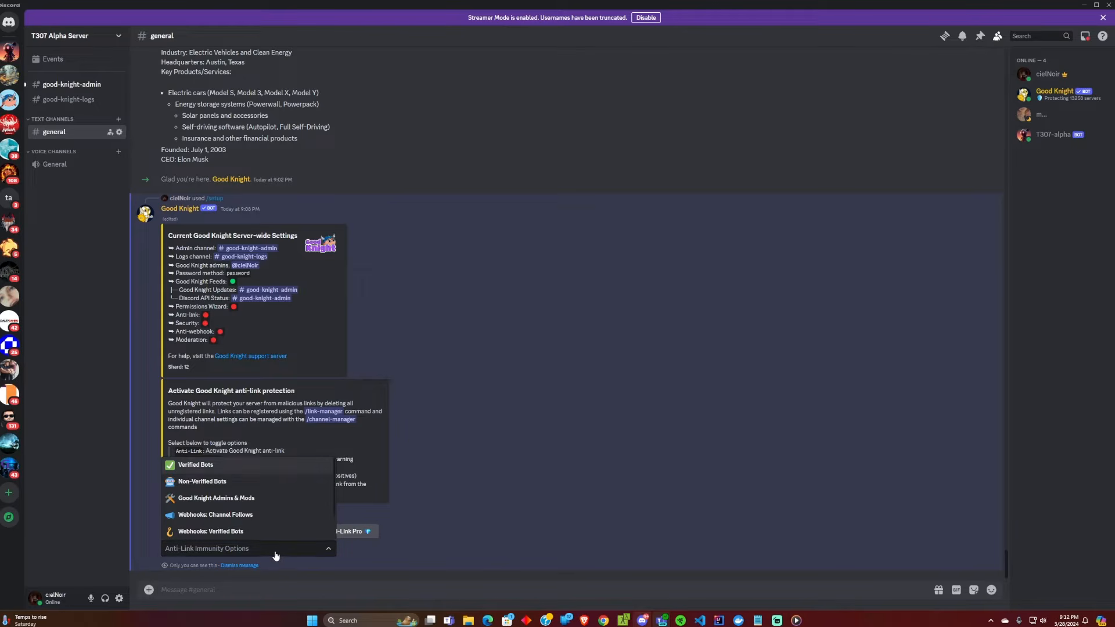
left_click(276, 554)
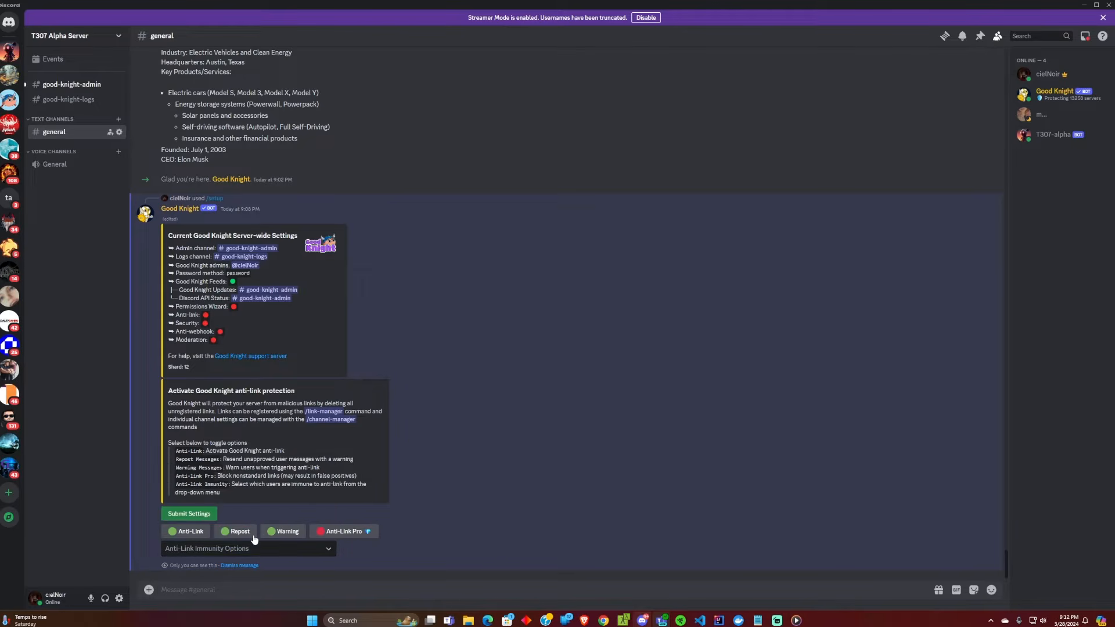
left_click(189, 515)
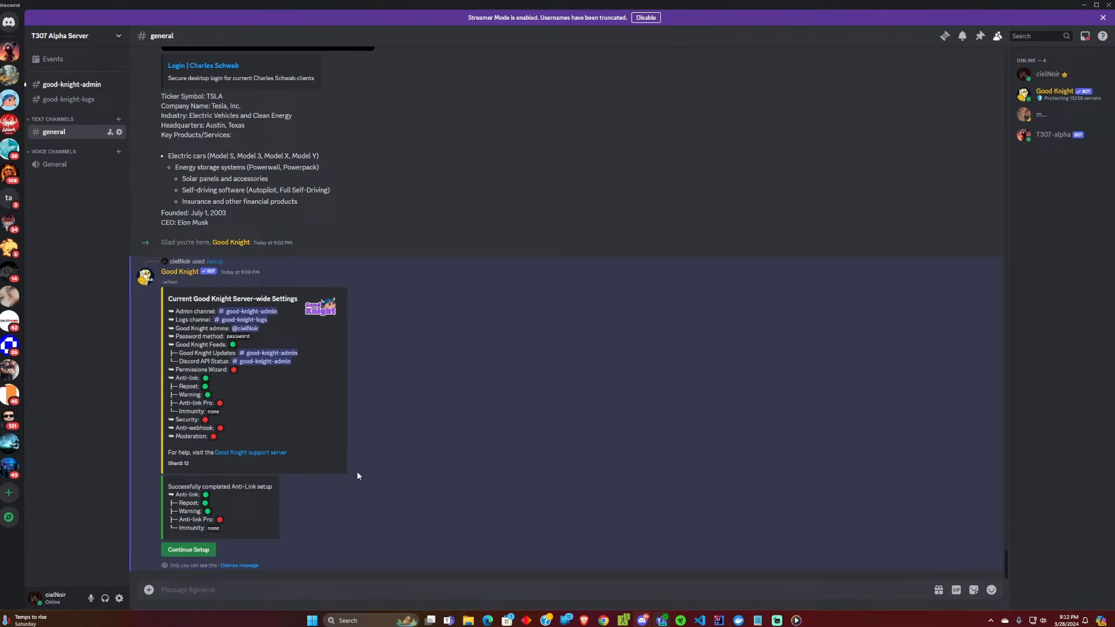
Continue the setup and review the anti-link entries in the server-wide settings
left_click(188, 551)
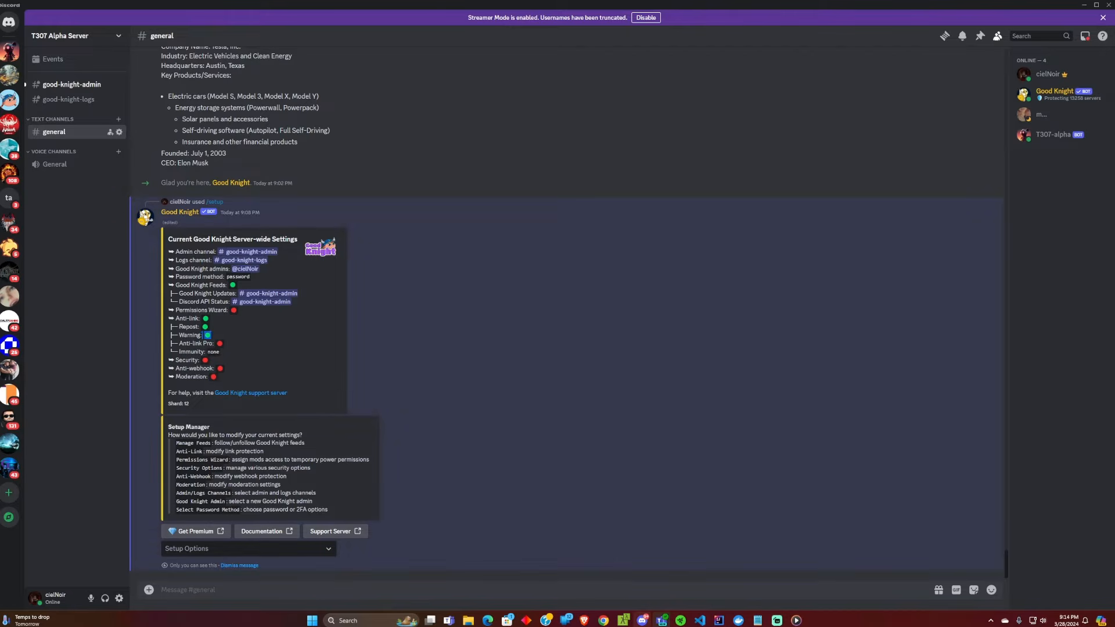
left_click_drag(210, 338, 169, 316)
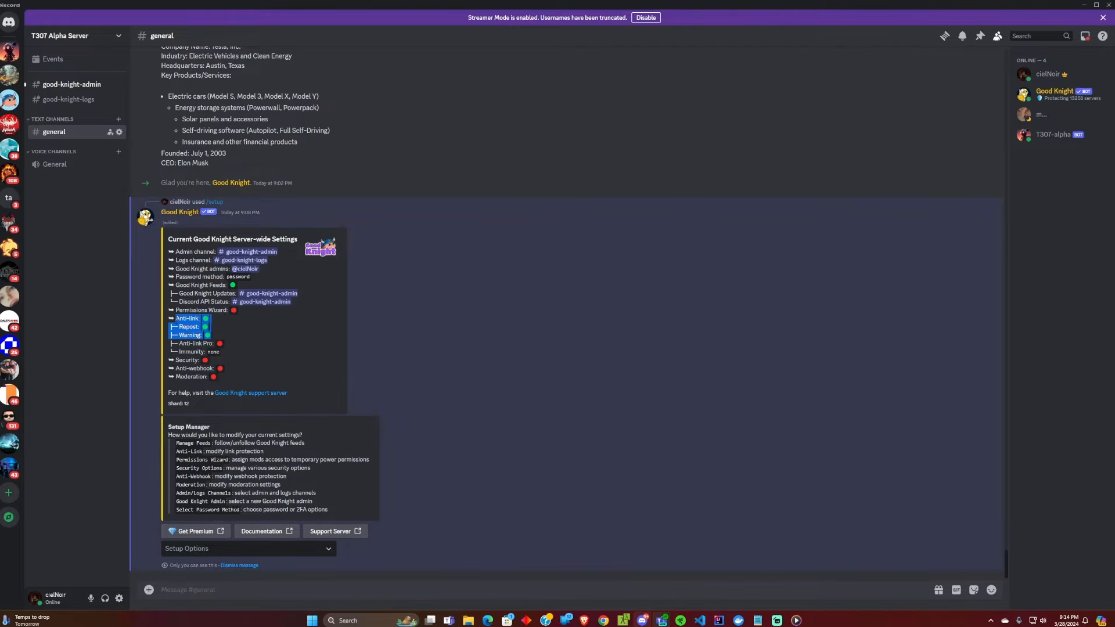
left_click(246, 589)
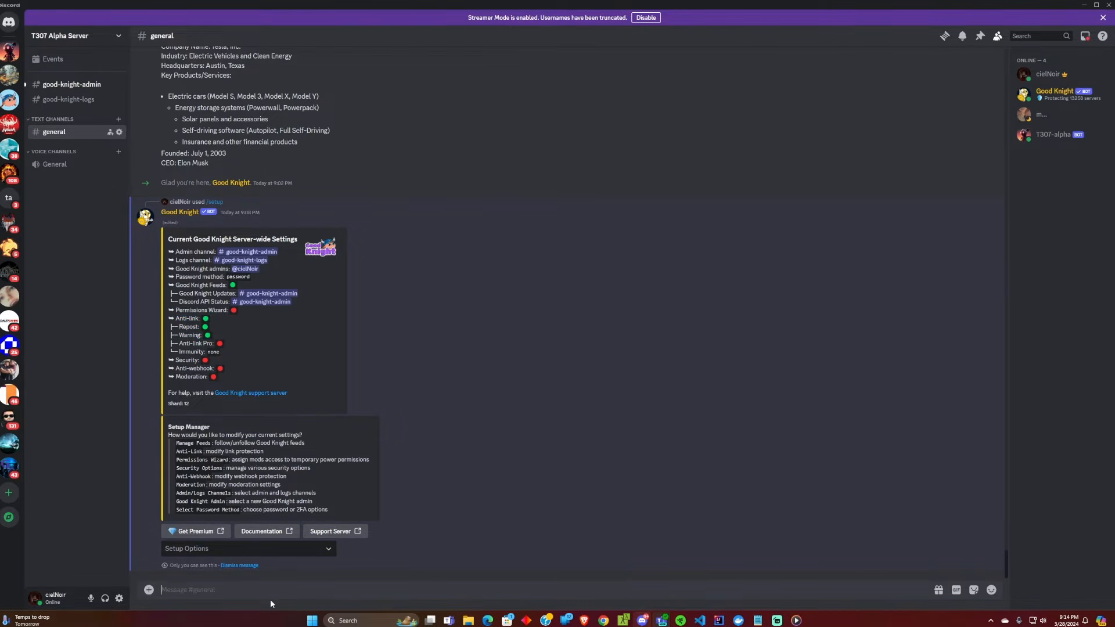
Run the /link-manager command in the general channel and authenticate with the Good Knight password
type("/")
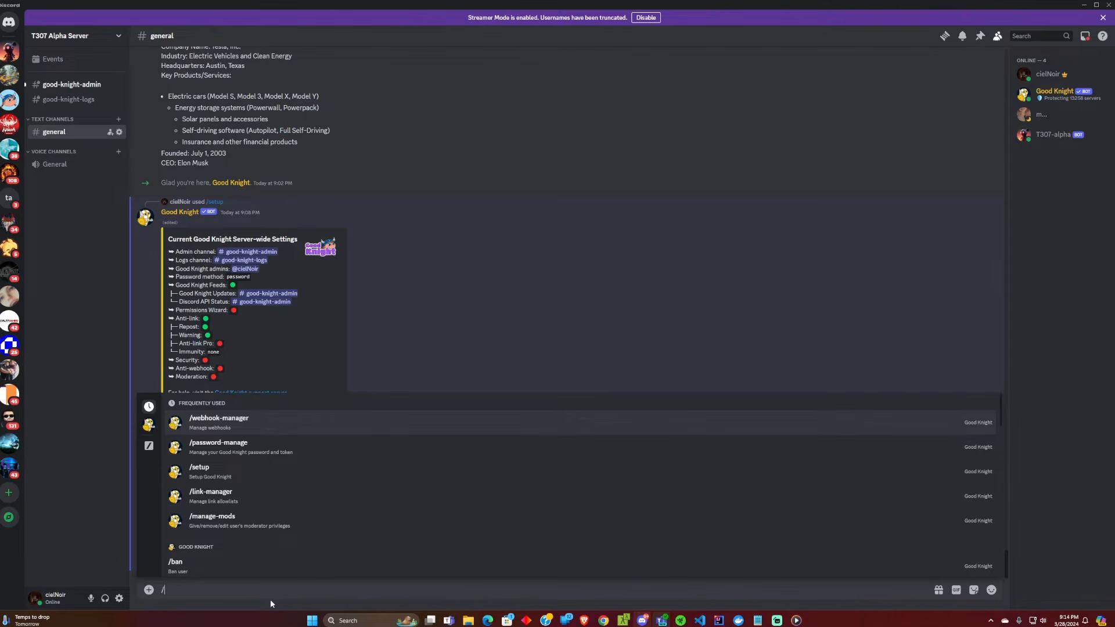
type("lin")
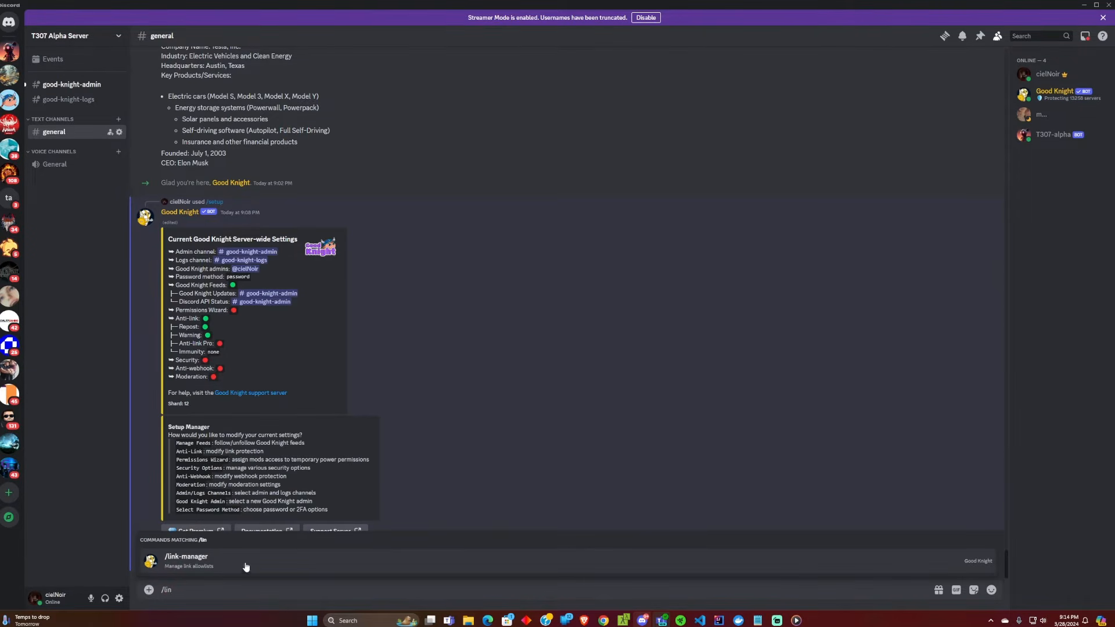
left_click(216, 566)
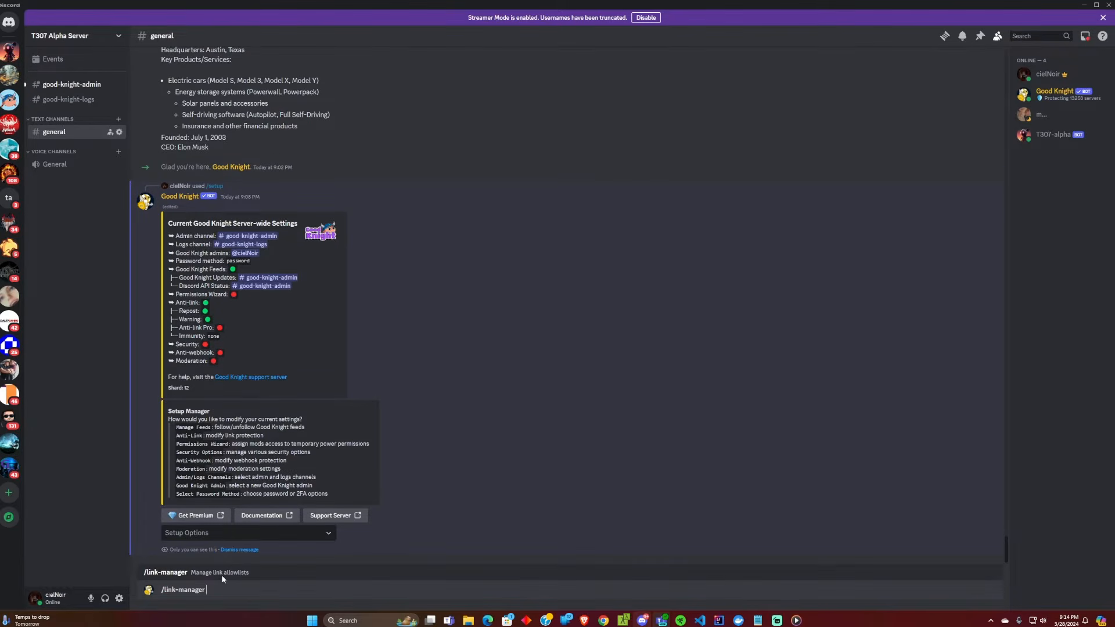
key("Return")
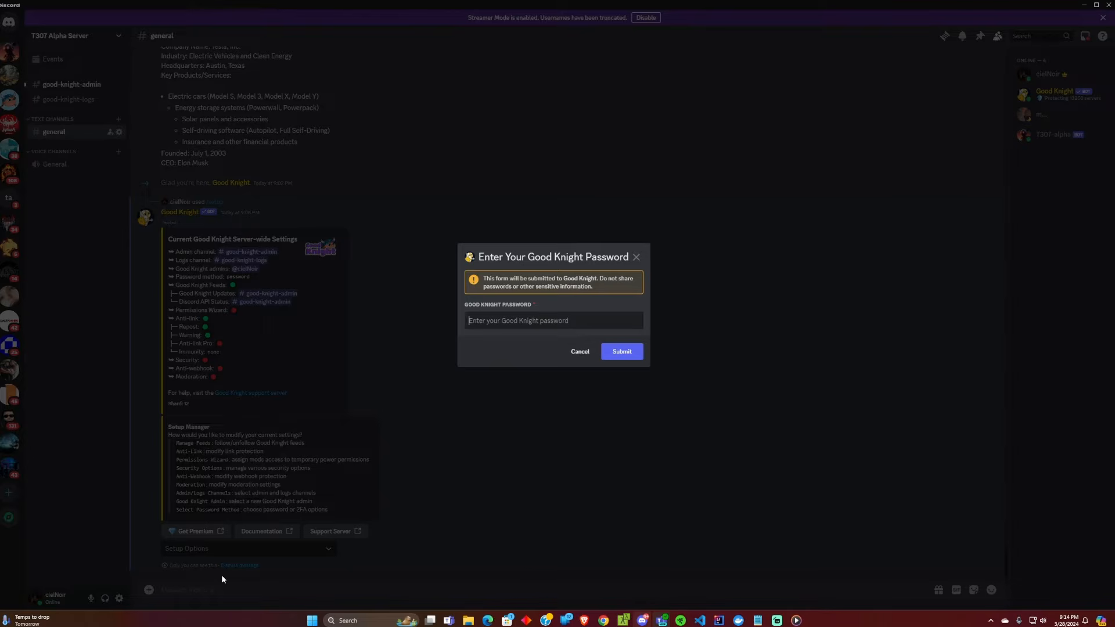
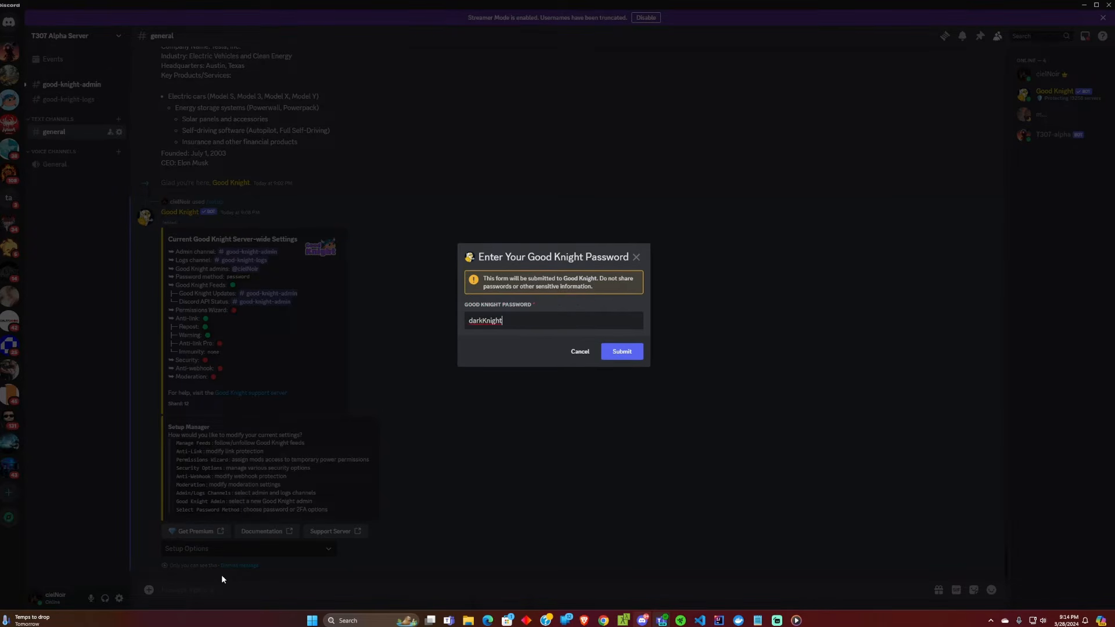
key("Return")
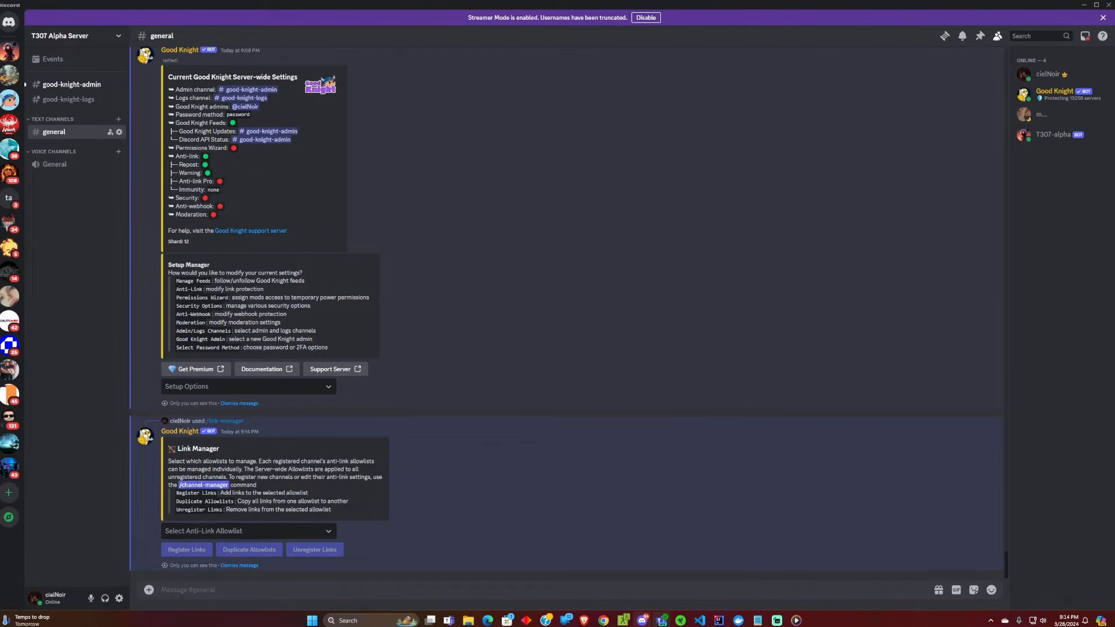
left_click(243, 533)
left_click(258, 554)
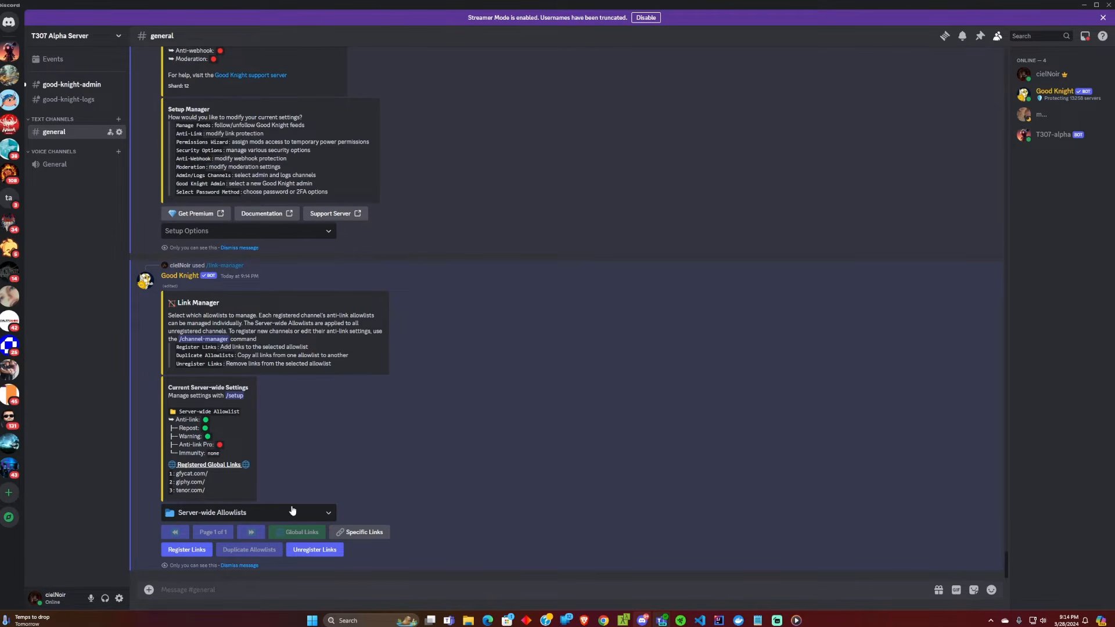
left_click(175, 549)
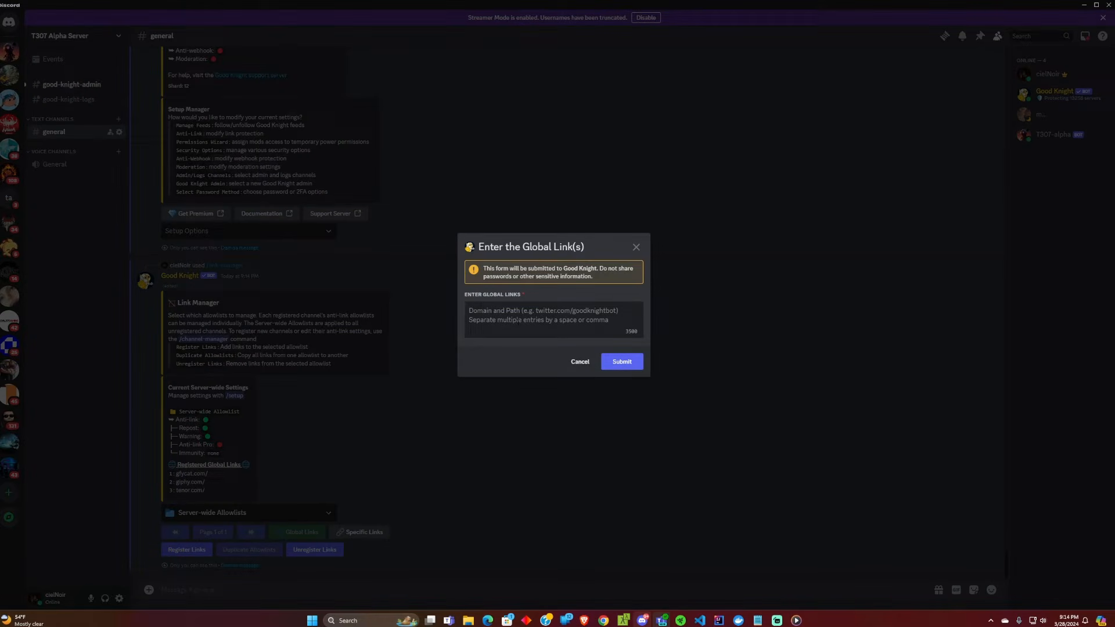
type("https://")
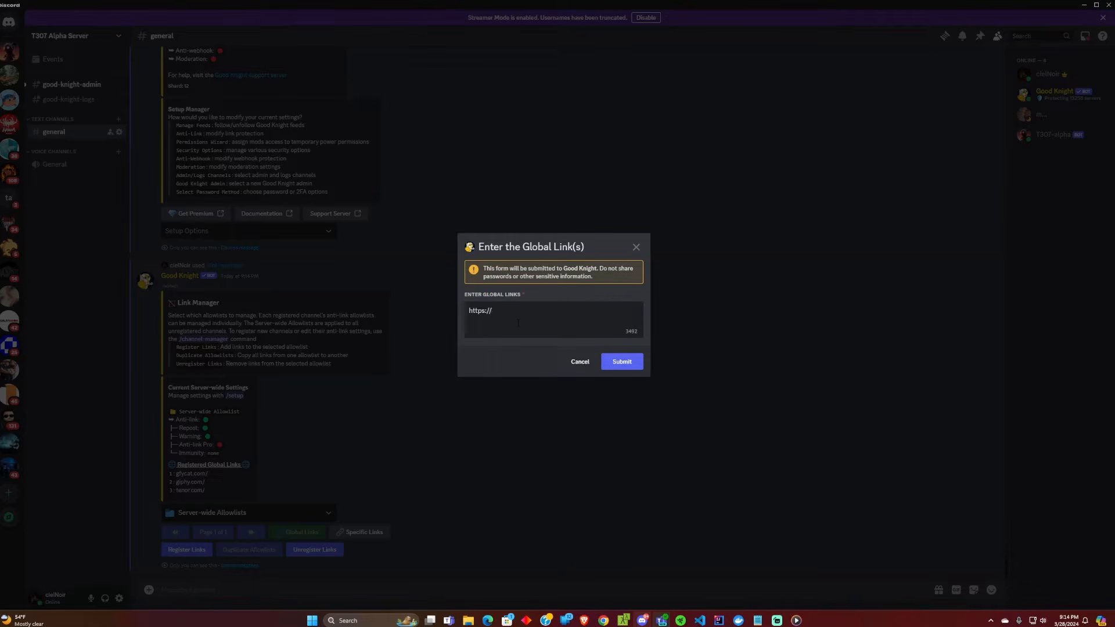
type("gi")
key("BackSpace")
key("BackSpace")
type("github.com")
left_click(623, 363)
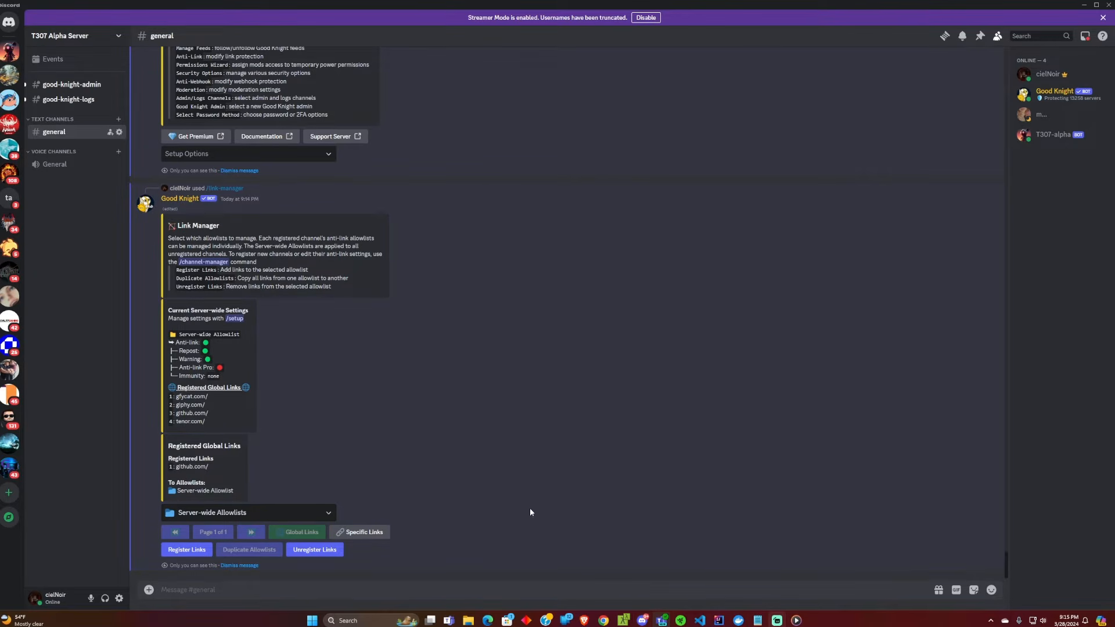
left_click(294, 592)
type("https://docs.goodknightbot.com/quick-start-guide")
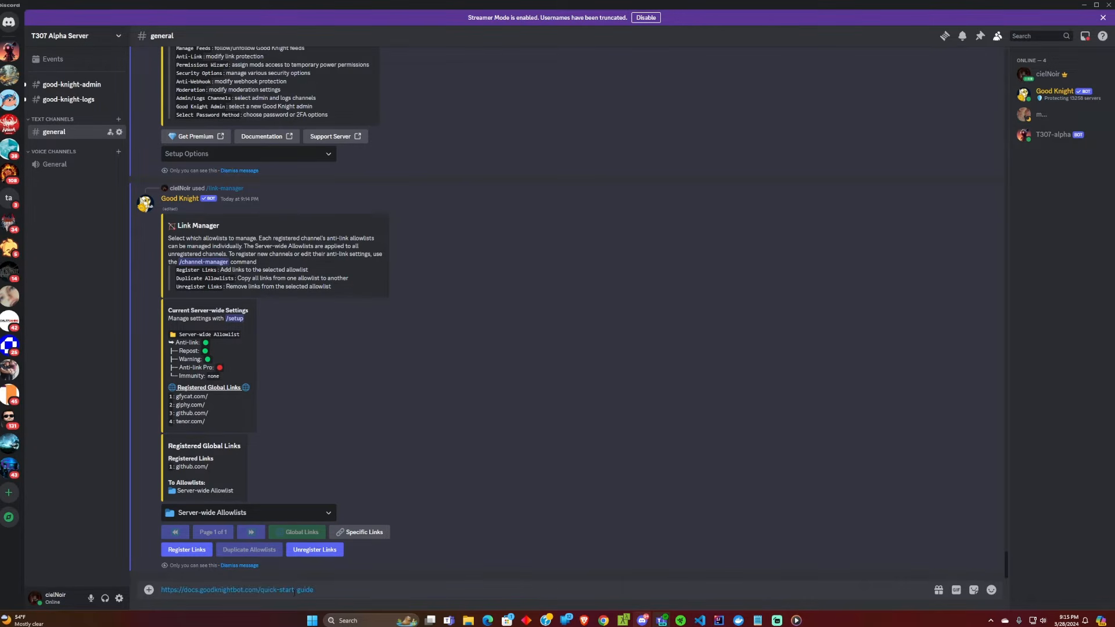
key("Return")
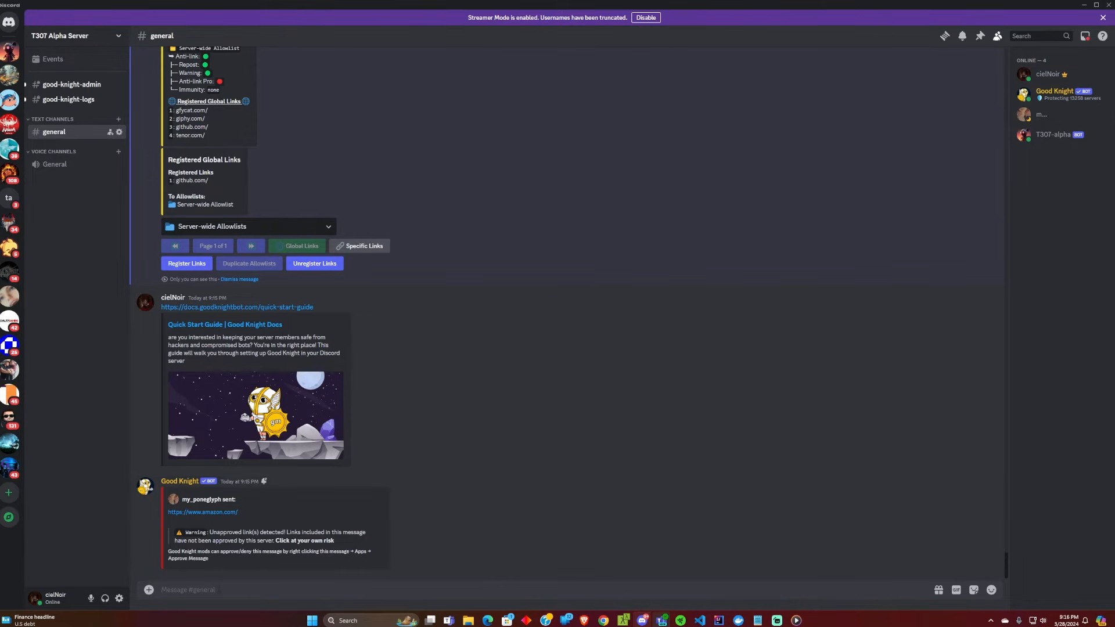
right_click(340, 514)
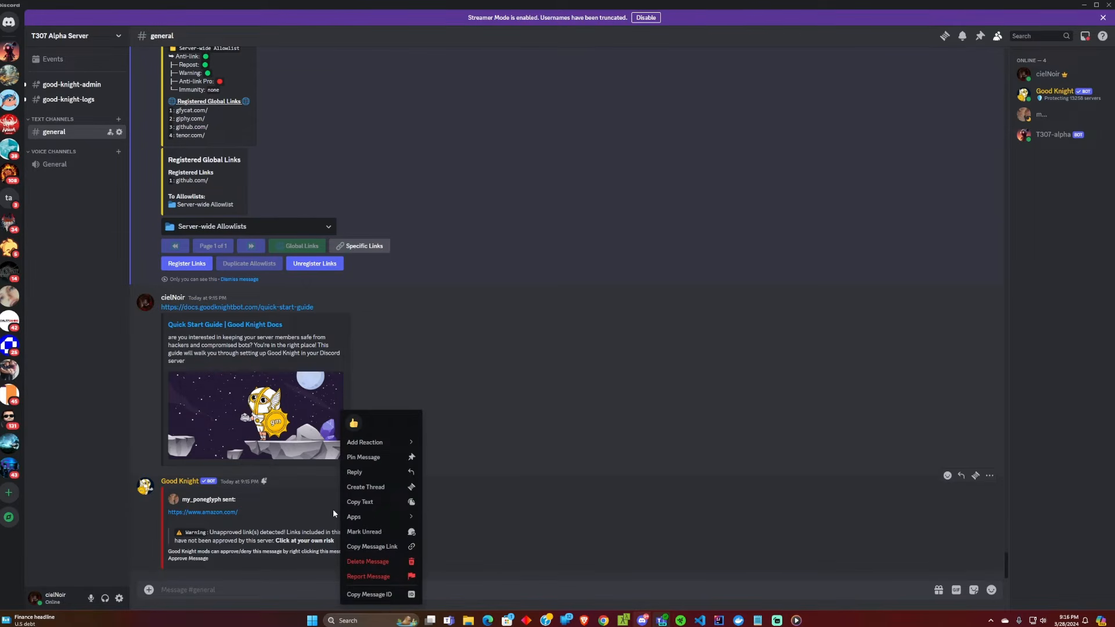
mouse_move(375, 439)
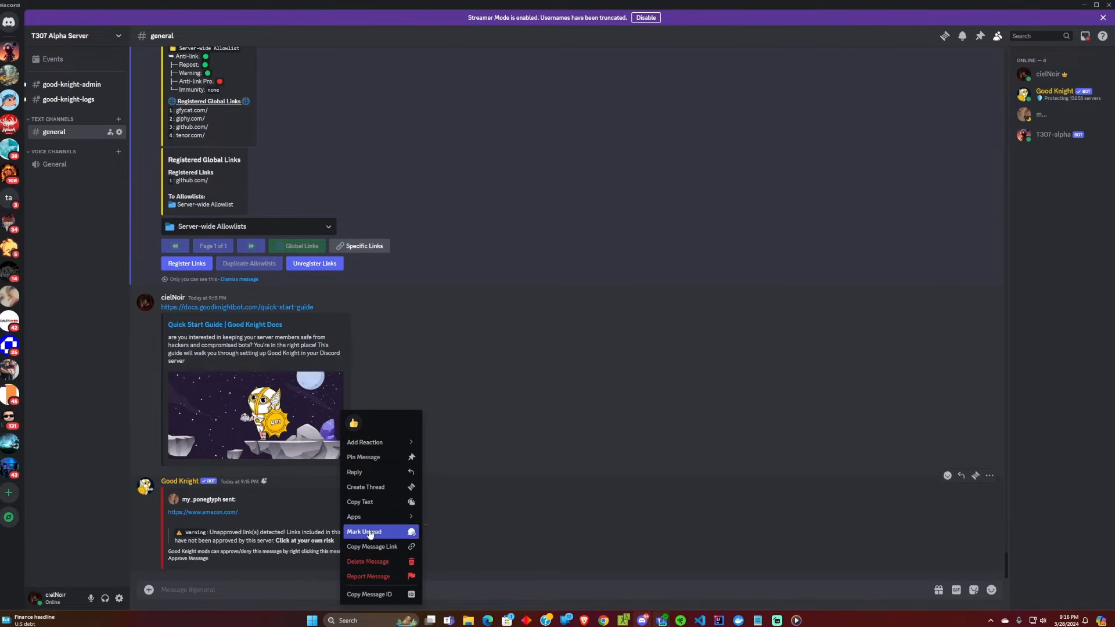
right_click(291, 520)
mouse_move(300, 516)
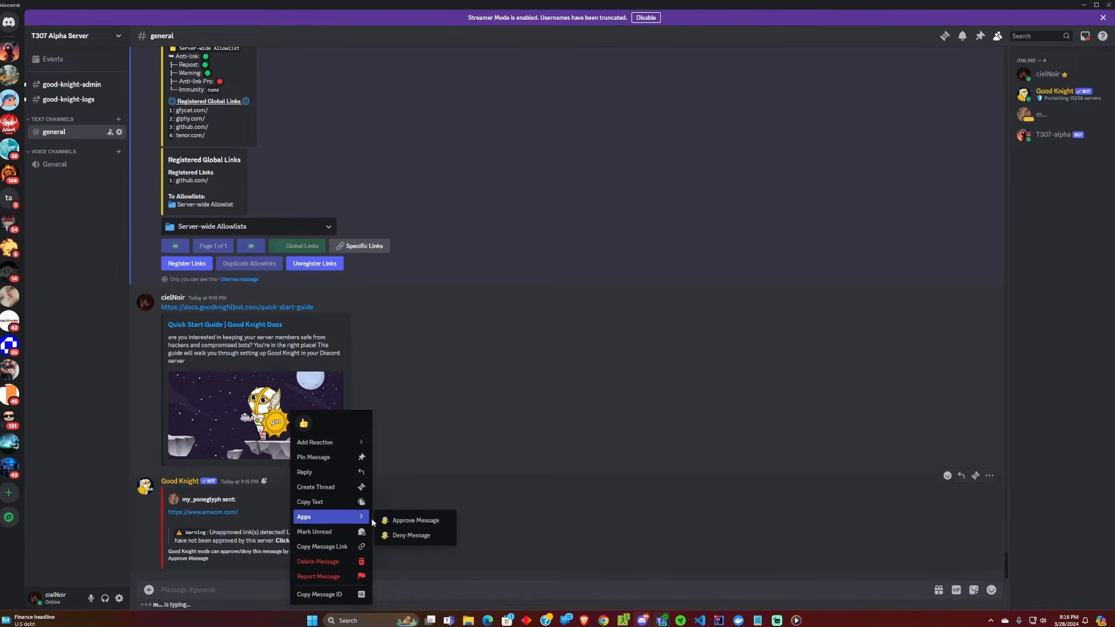
left_click(399, 535)
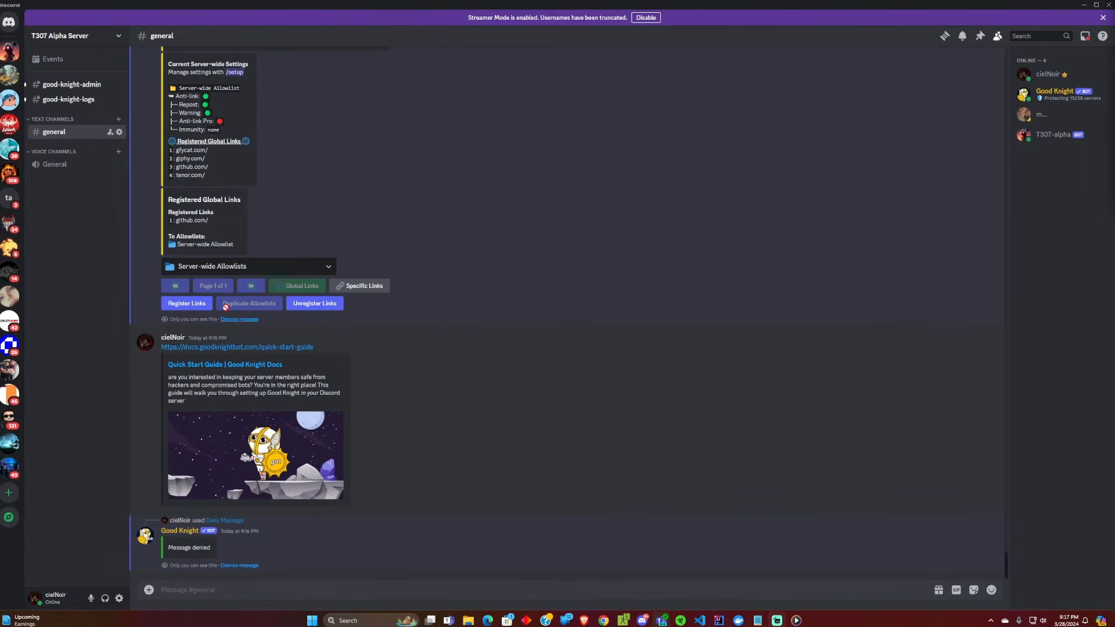
Review the Good Knight entries in the good-knight-logs and good-knight-admin channels, and return to the general channel
left_click(68, 100)
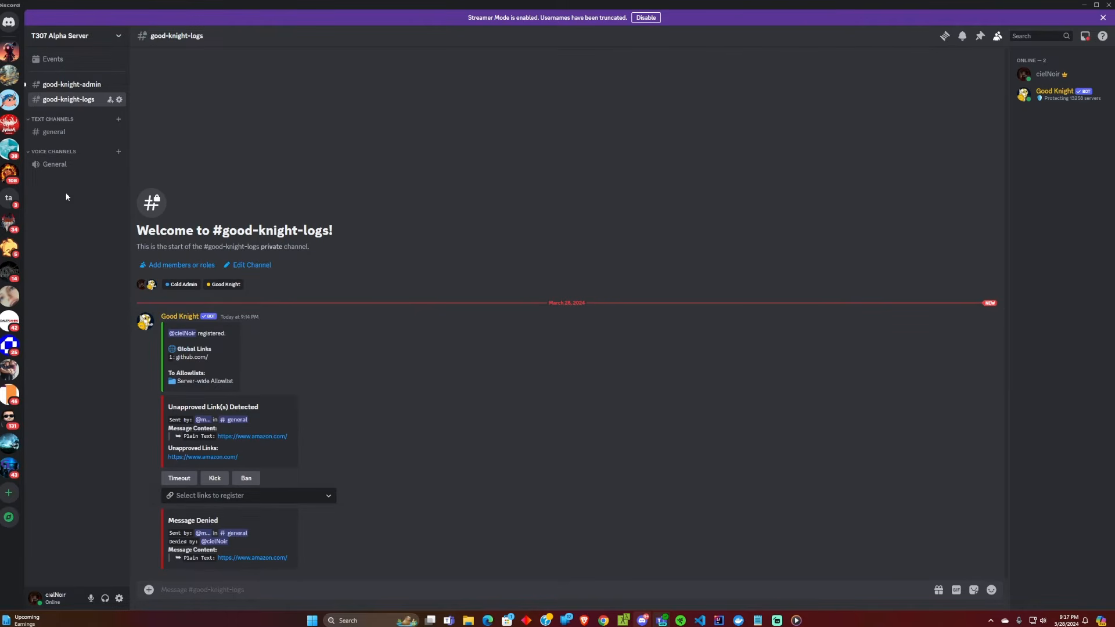
left_click(51, 85)
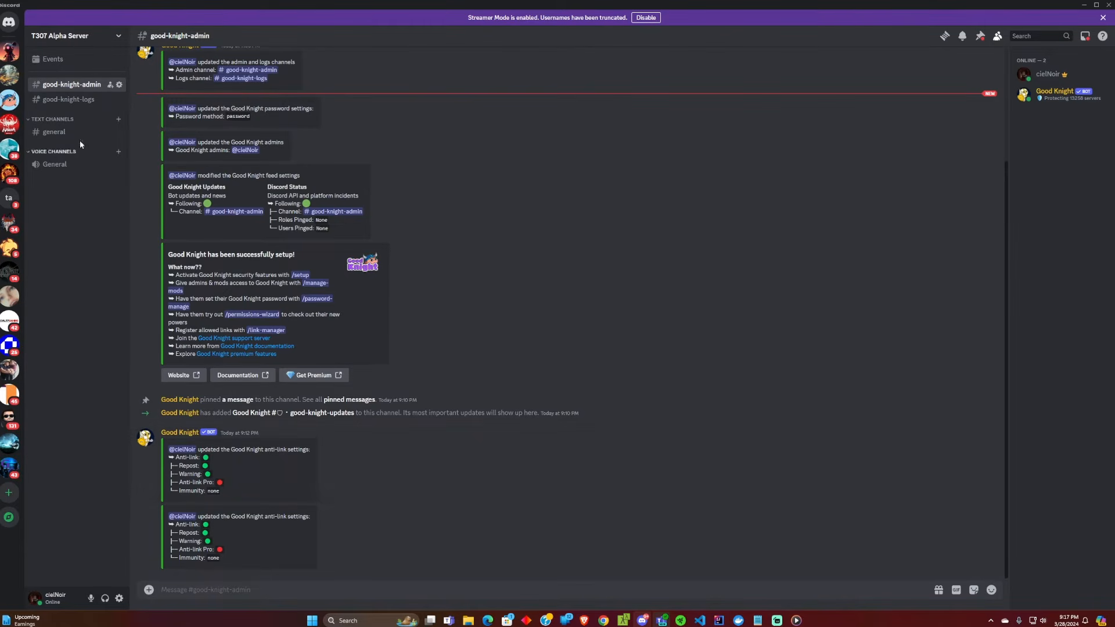
left_click(65, 132)
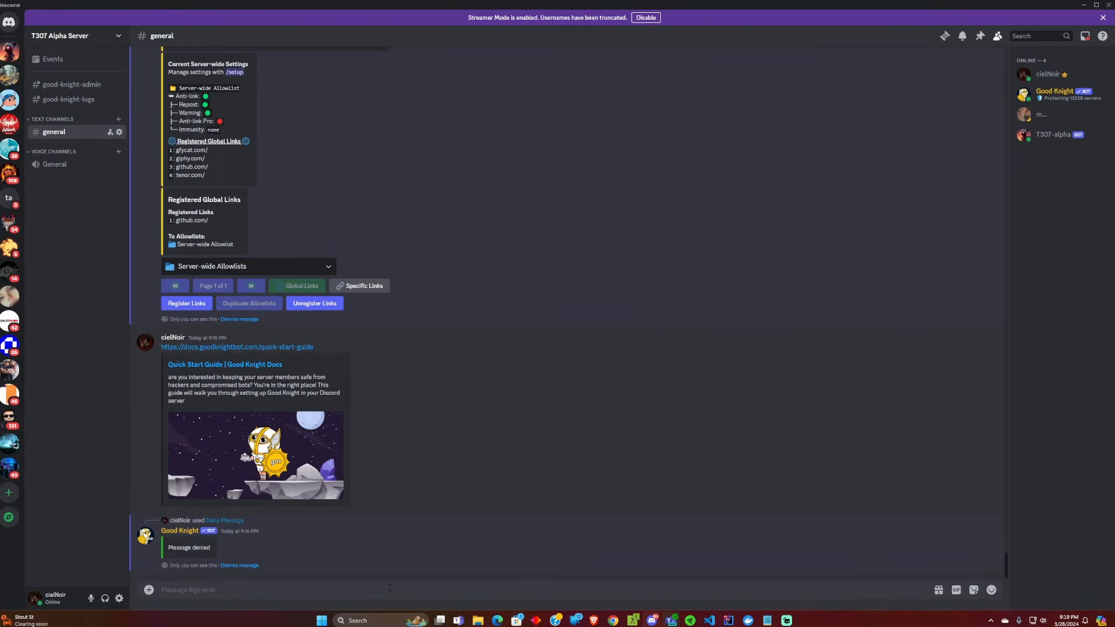
Run the /setup command in the general channel and choose Manage Permissions Wizard from the setup options
type("set")
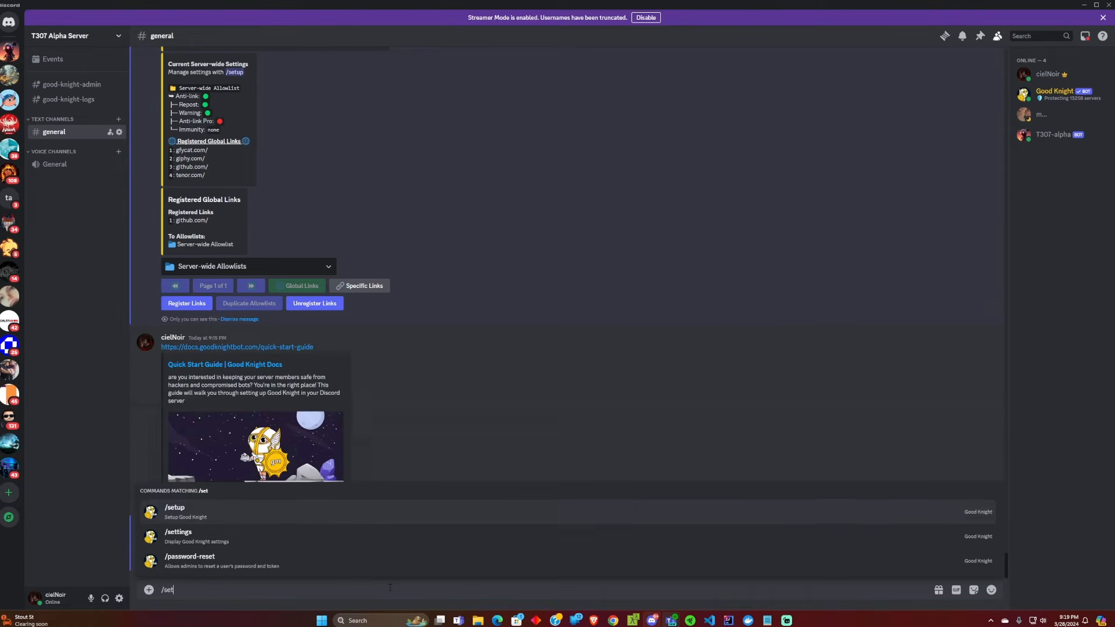
type("up")
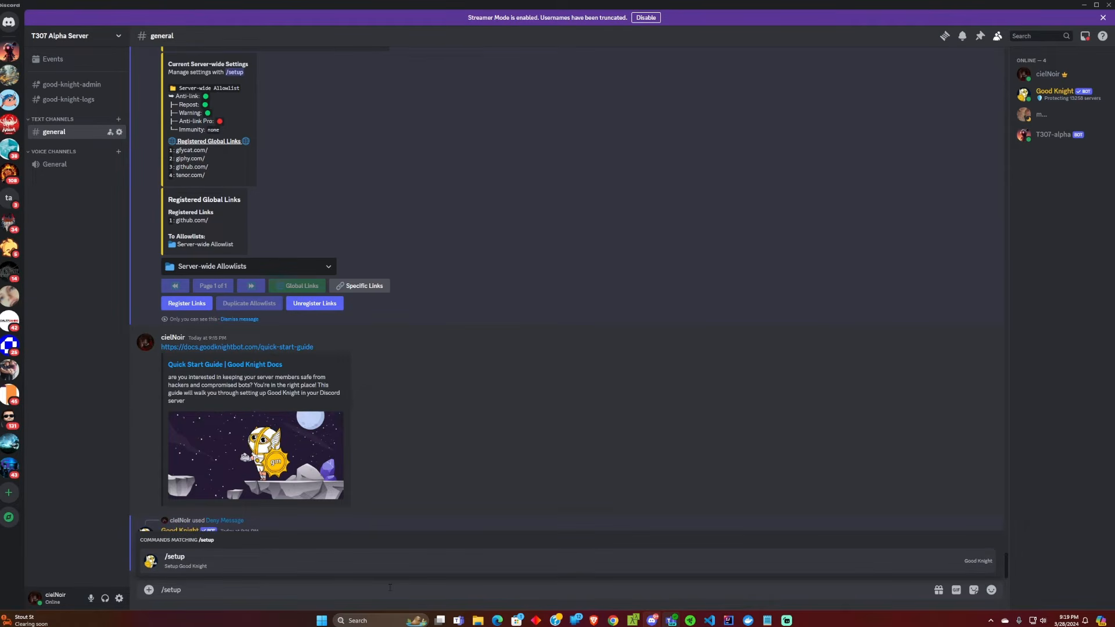
key("Return")
key("Return")
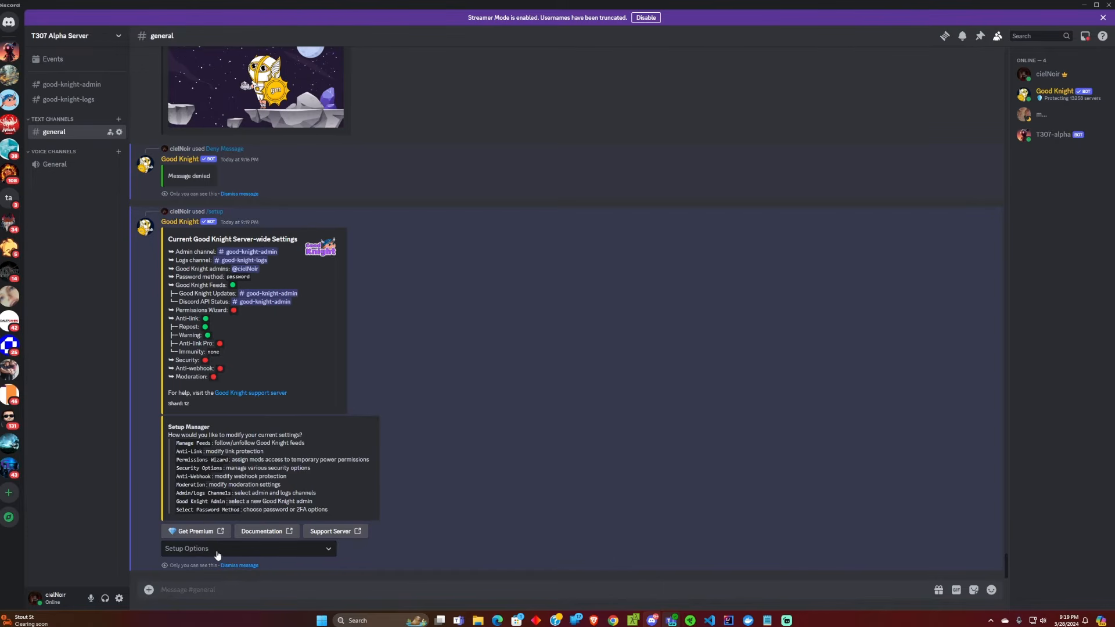
left_click(218, 555)
left_click(495, 503)
left_click(221, 551)
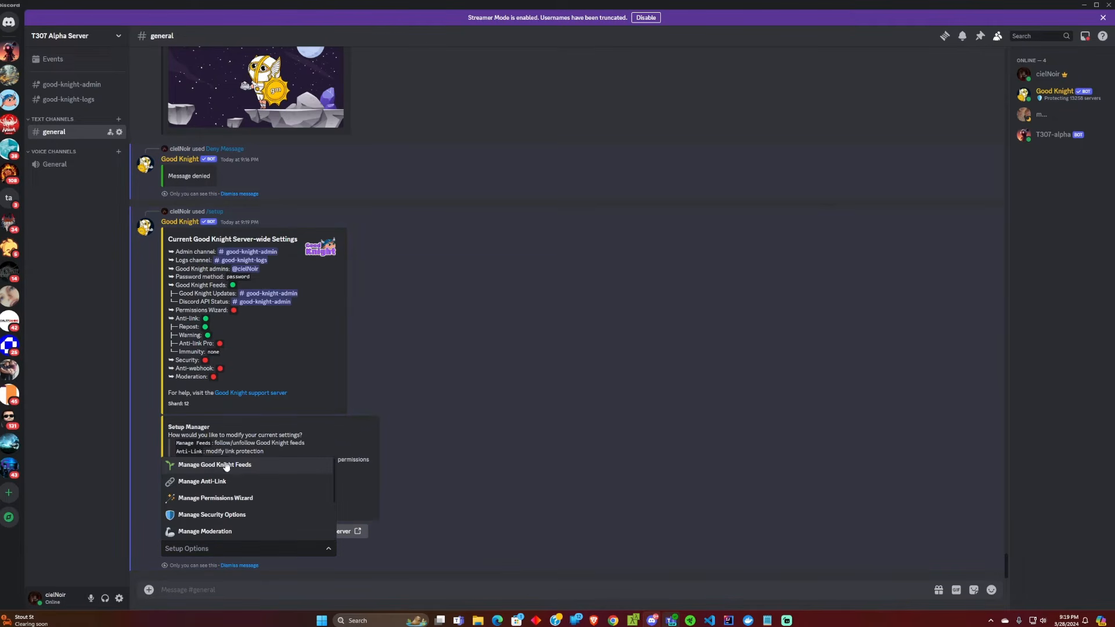
left_click(238, 500)
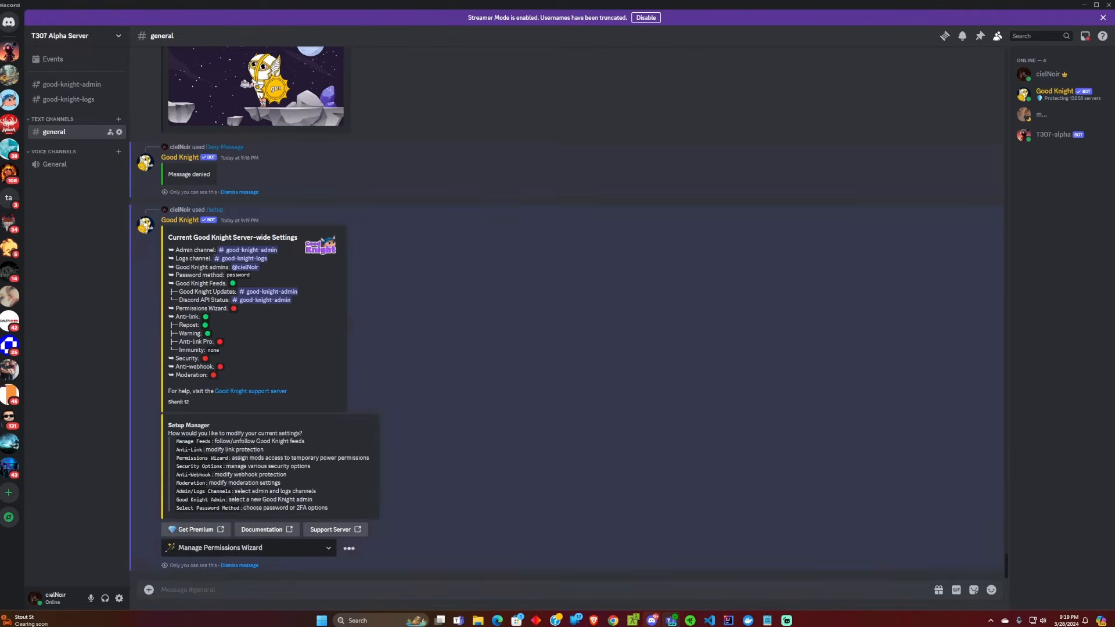
Enable Permissions Wizard and Escalate Temp Roles, and submit the settings with a 5-minute expiration time
left_click(204, 536)
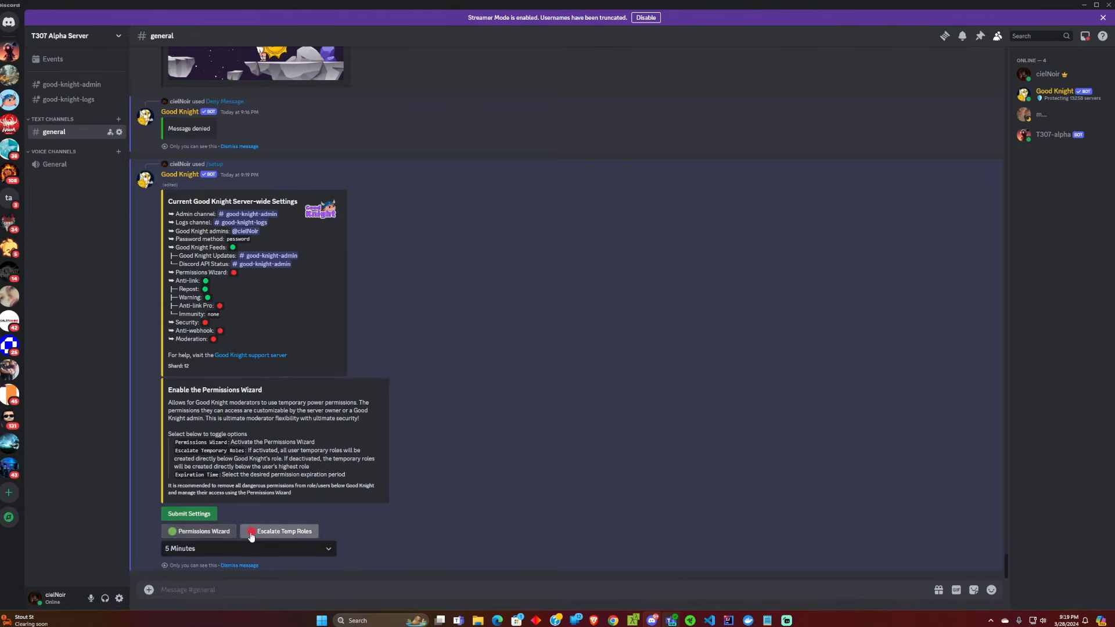
left_click(250, 535)
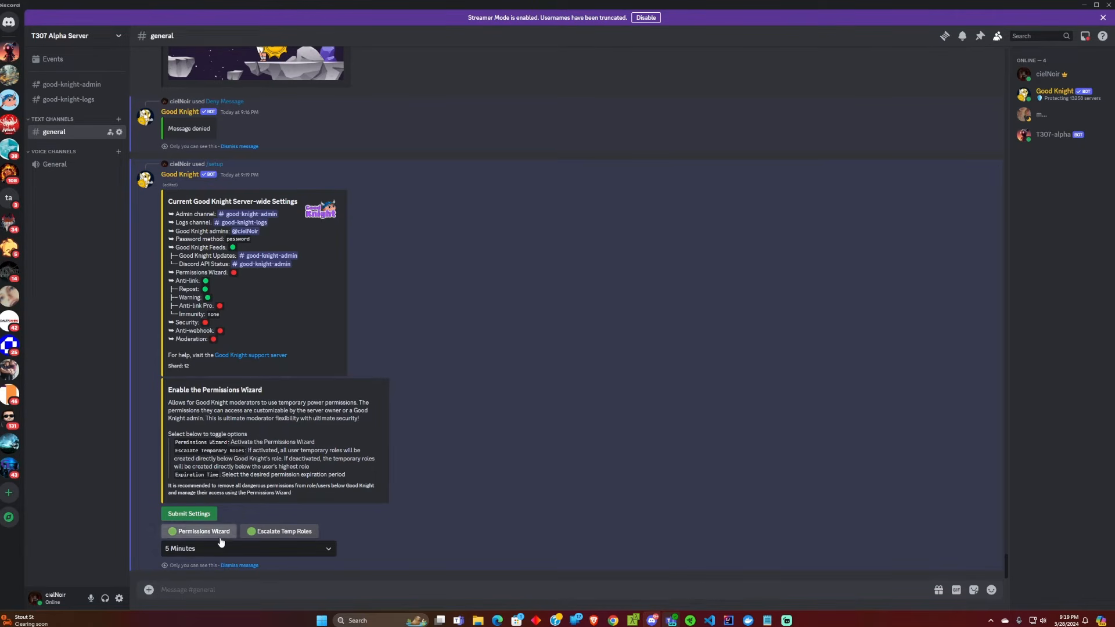
left_click(189, 515)
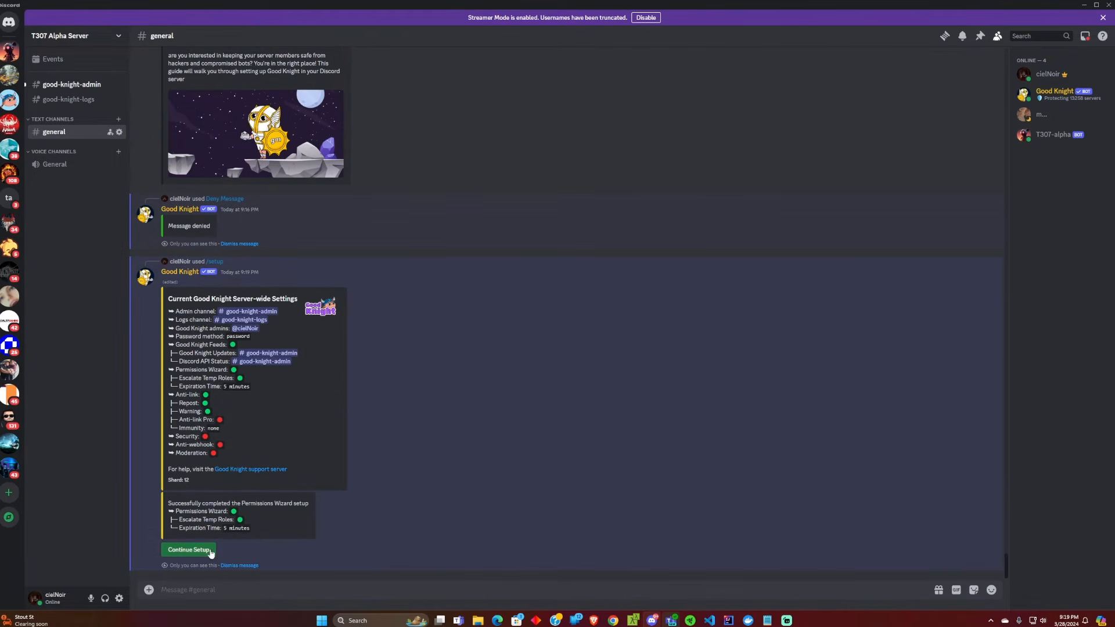
Run the /manage-mods command in the general channel, targeting the server member whose name starts with m
left_click(191, 589)
type("/")
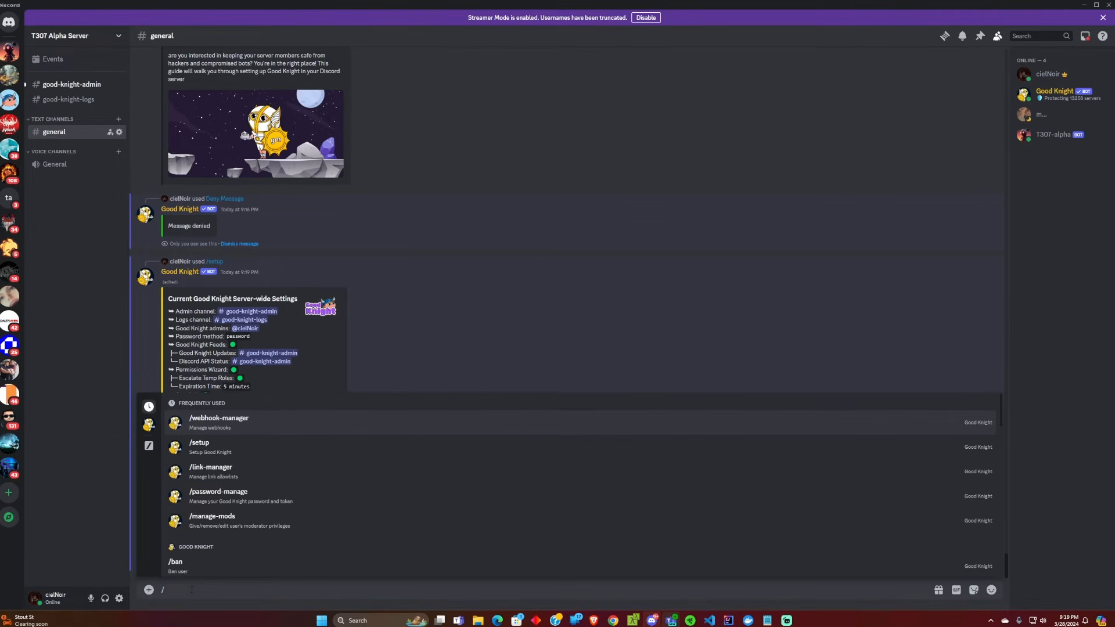
key("Down")
key("Down")
key("Down")
key("Down")
key("Return")
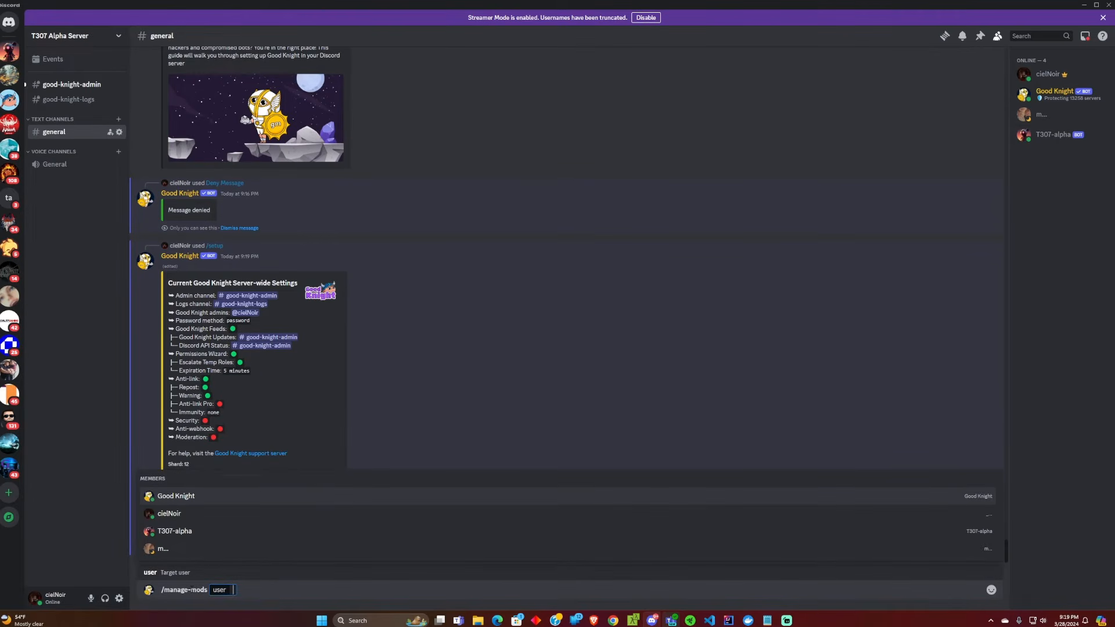
type("m")
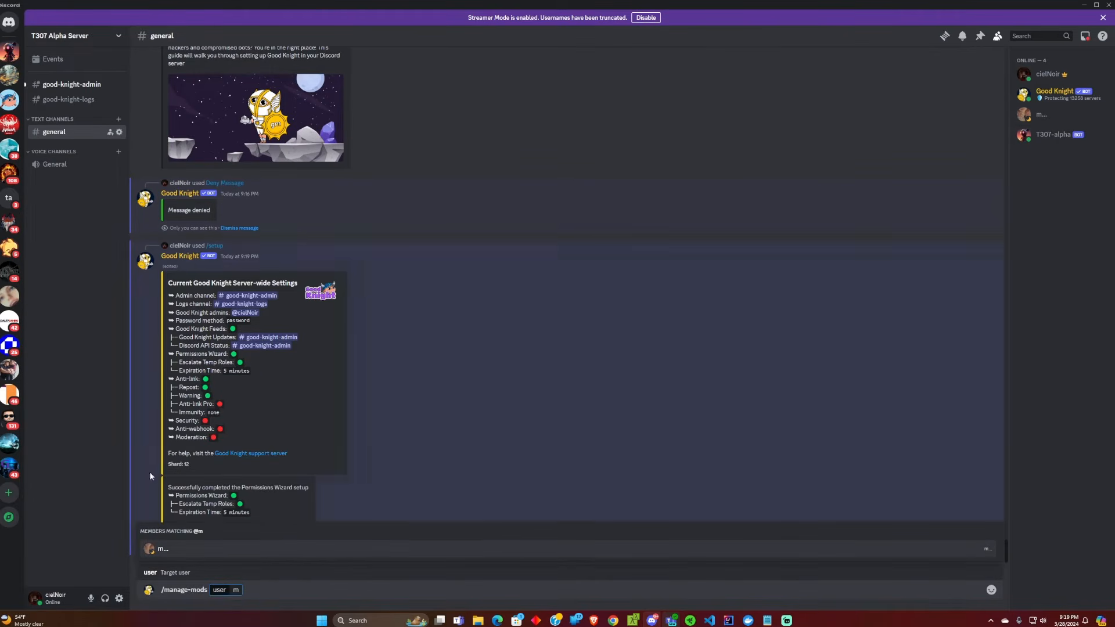
left_click(176, 549)
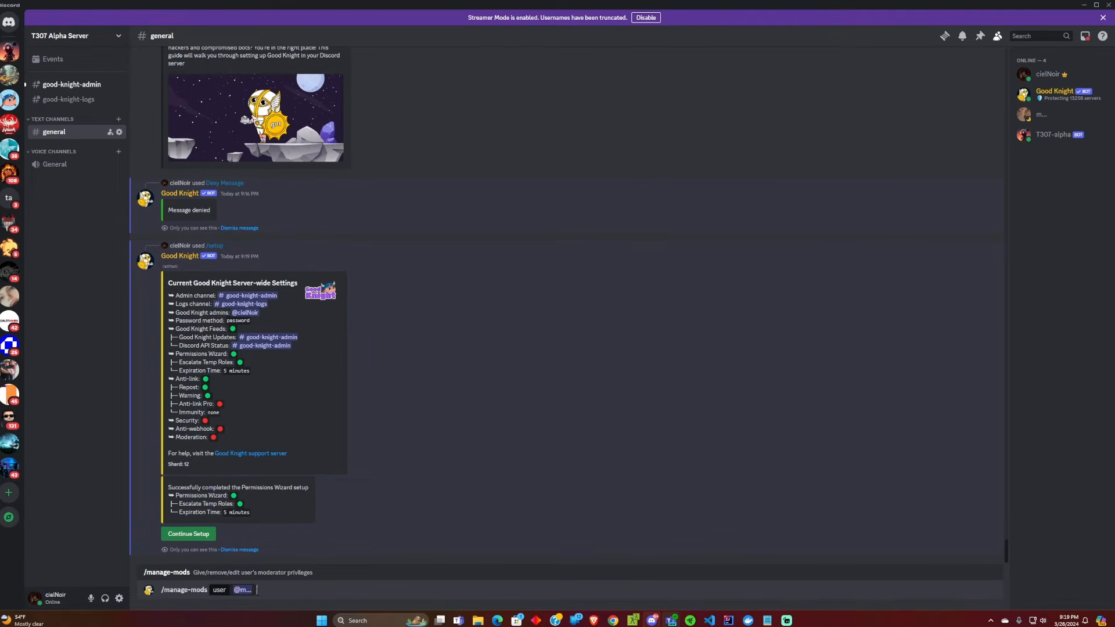
key("Return")
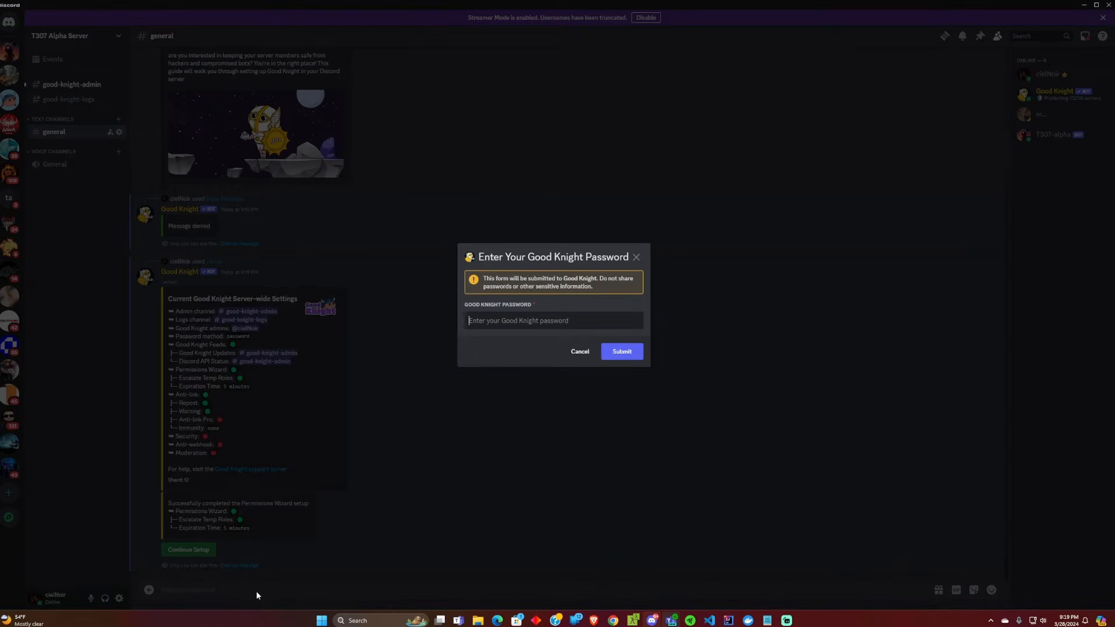
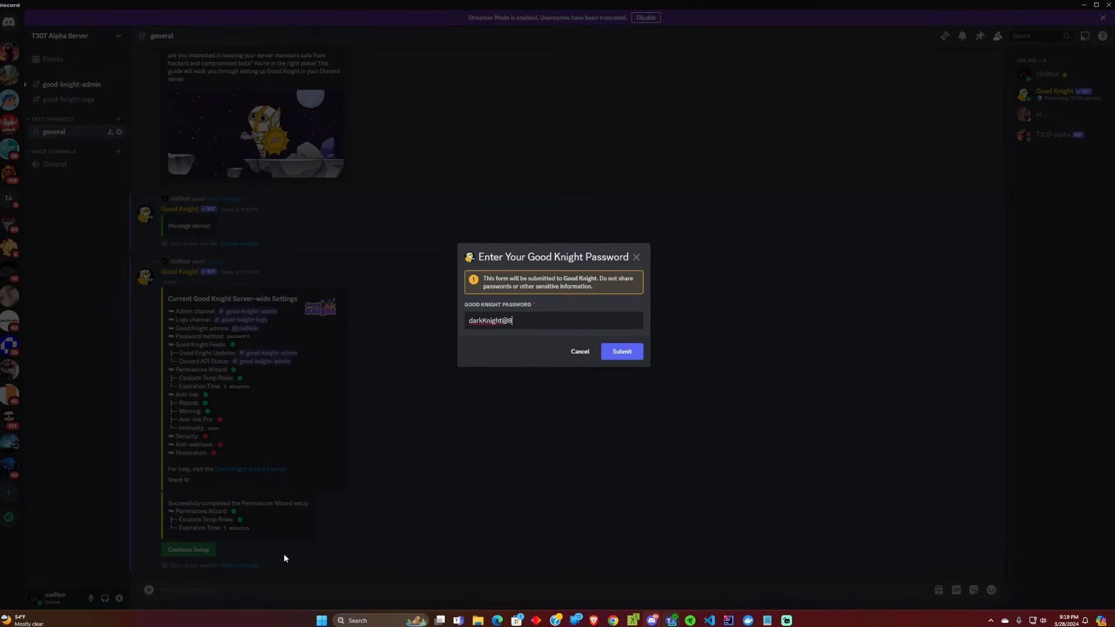
Enter and submit the Good Knight password to authorize managing the member's moderator privileges
key("Return")
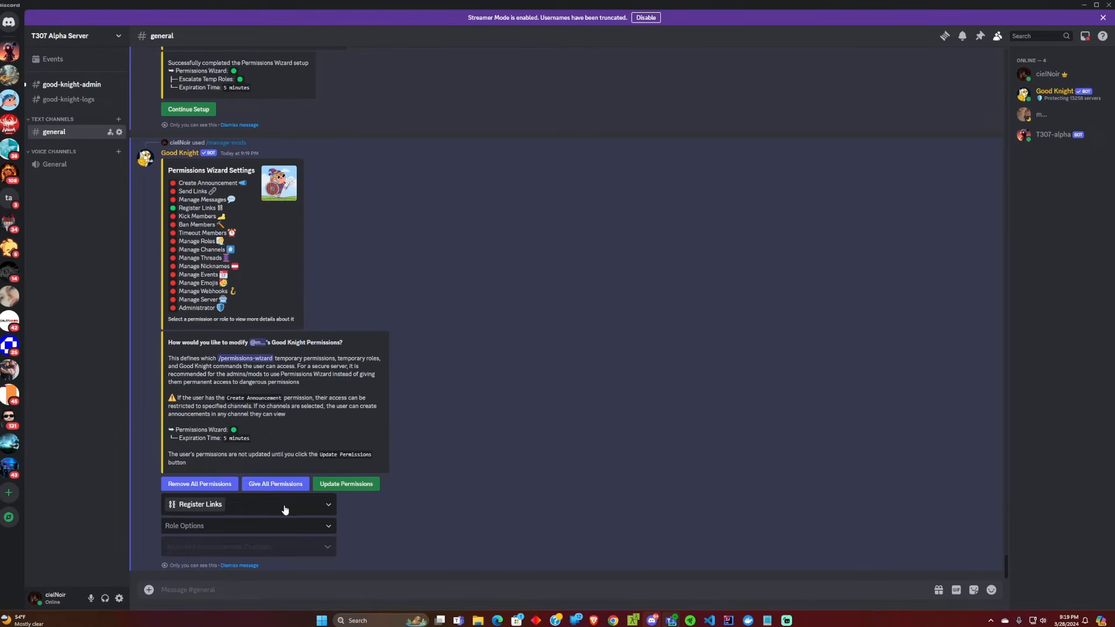
Add Send Links, Manage Messages, Kick Members, Ban Members and Timeout Members to the member's permissions, and update them
left_click(305, 510)
left_click(259, 437)
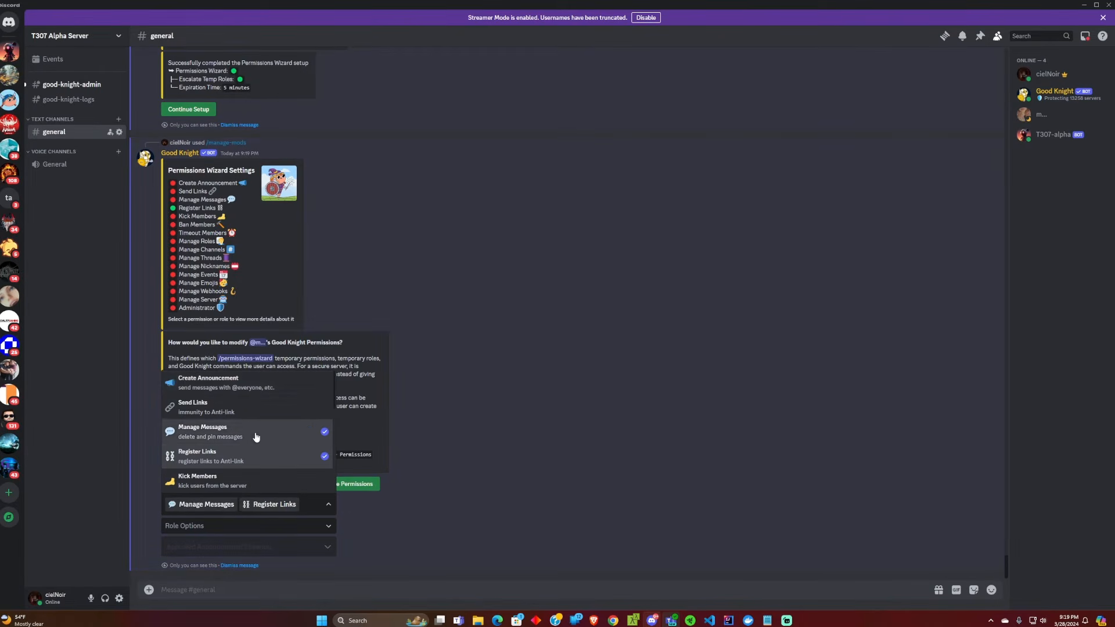
left_click(244, 410)
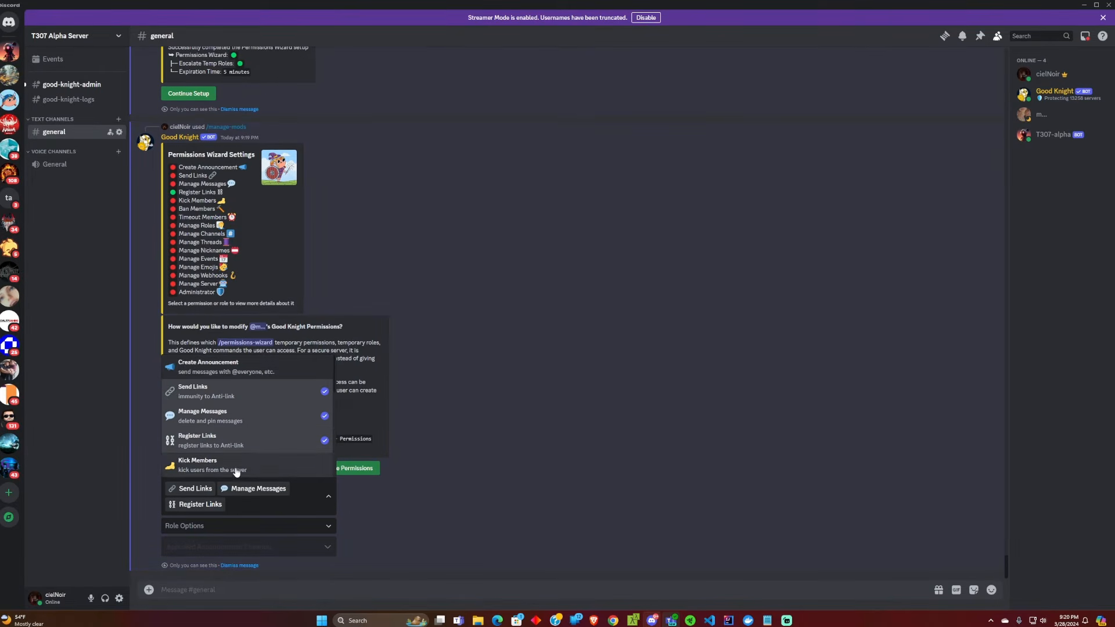
left_click(236, 471)
scroll(234, 443, "down", 2)
left_click(229, 407)
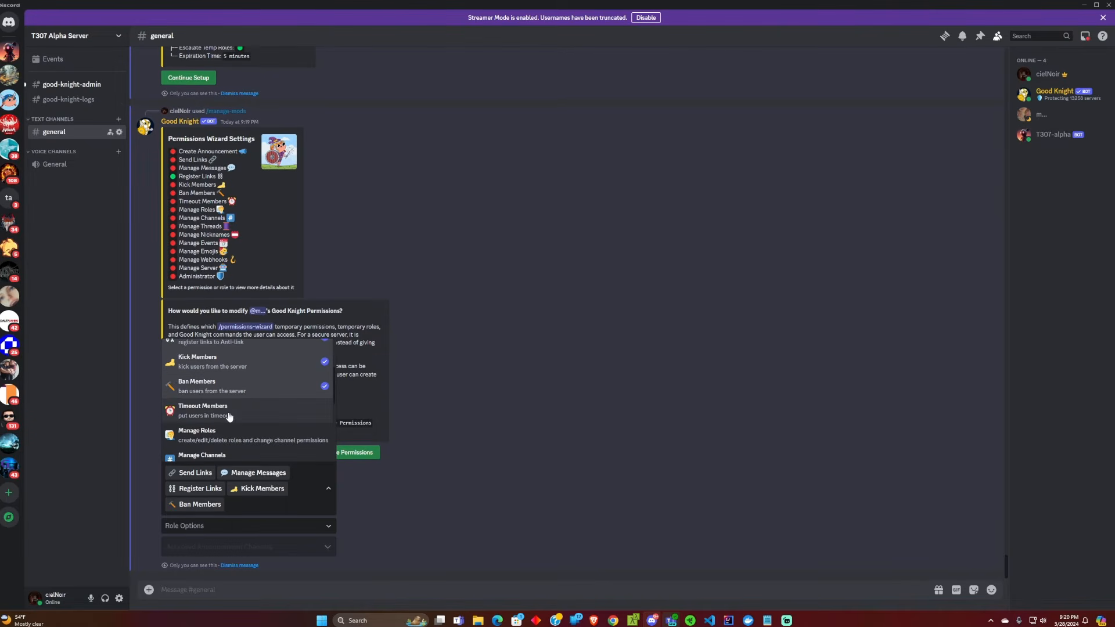
left_click(229, 414)
left_click(233, 533)
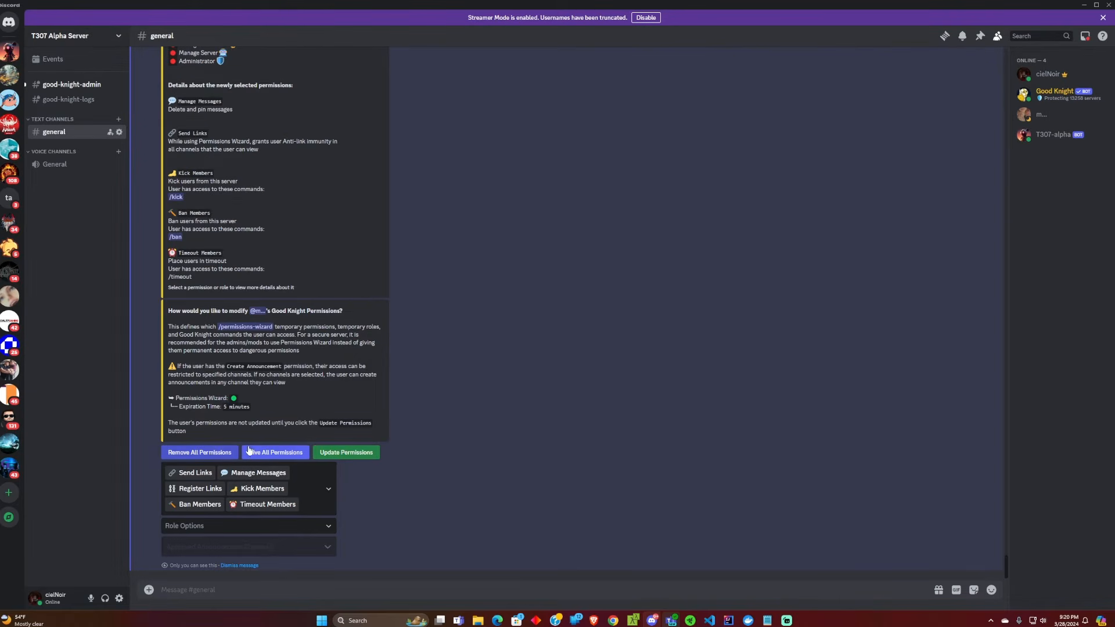
left_click(342, 454)
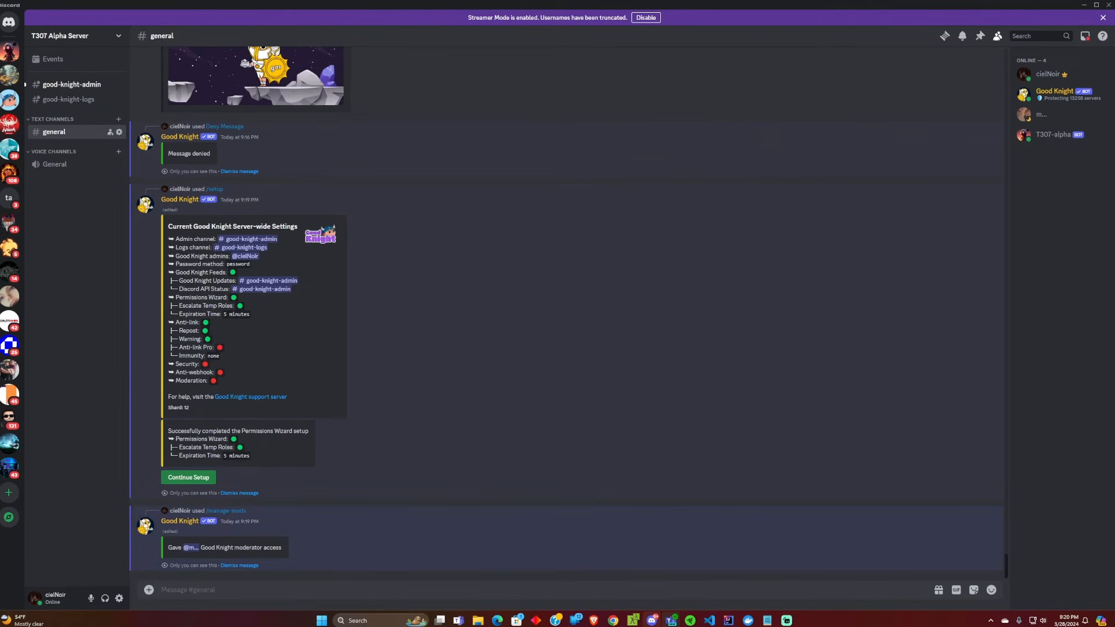
Check the good-knight-admin and good-knight-logs channels for Good Knight entries about the new moderator, and return to general
left_click(63, 85)
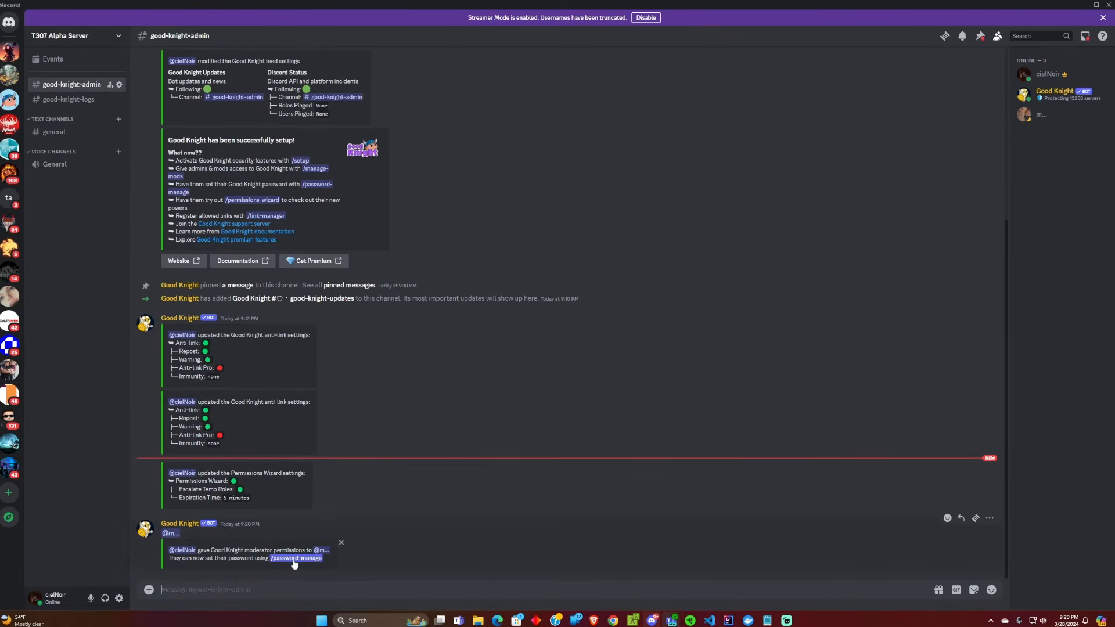
left_click(55, 100)
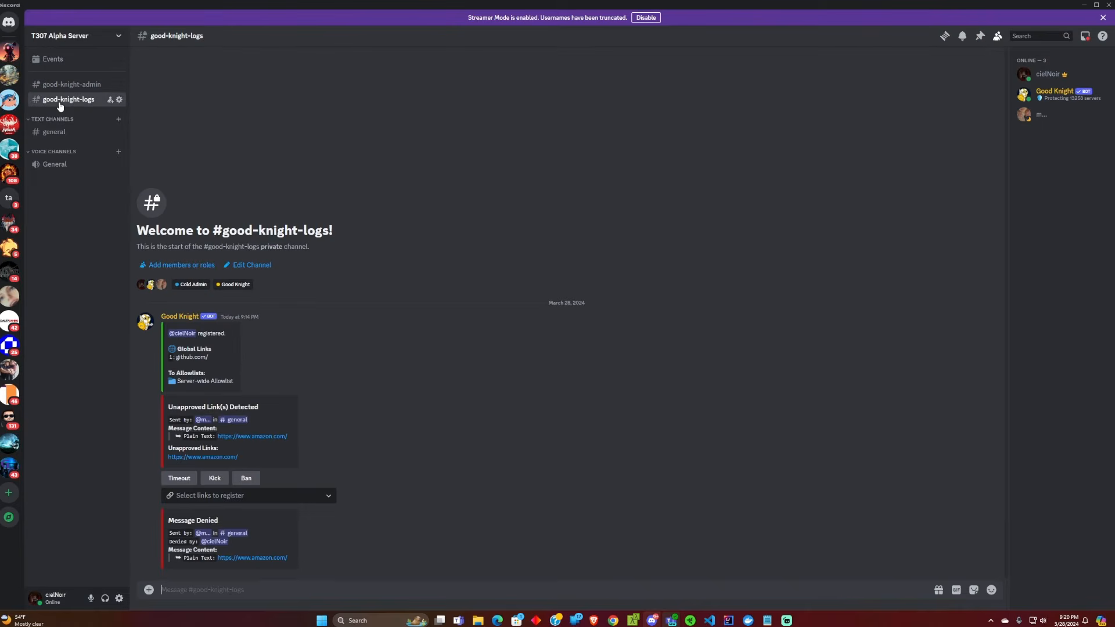
left_click(54, 132)
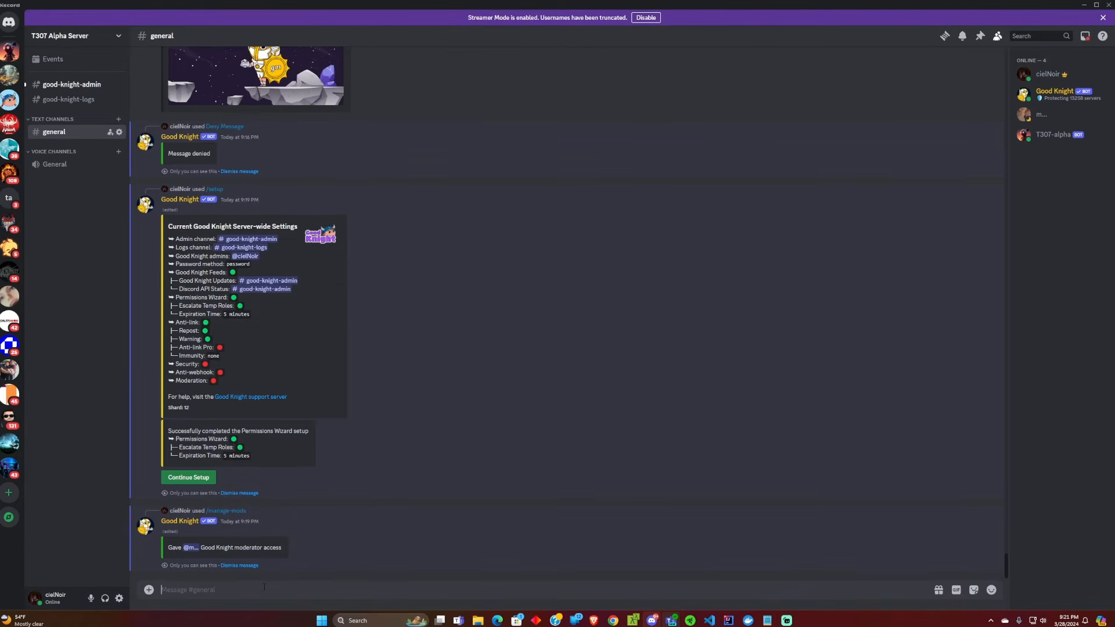
Run the /setup command in the general channel to bring up Good Knight's Setup Manager
type("/set")
key("Return")
key("Return")
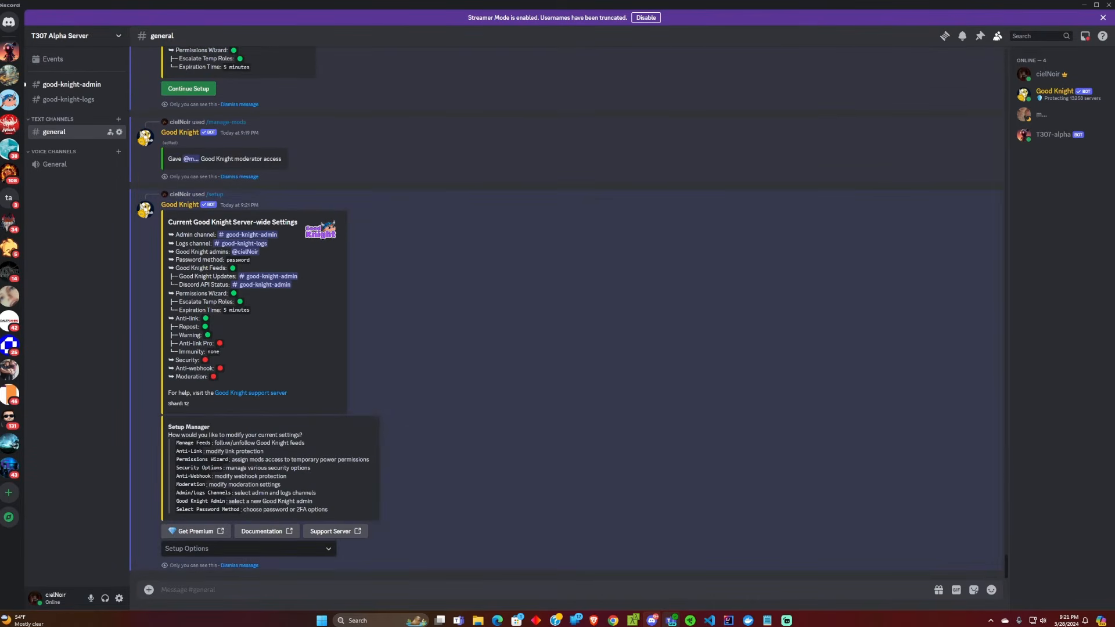
Look through the setup options and open Manage Security Options to read about the available server protections
left_click(217, 552)
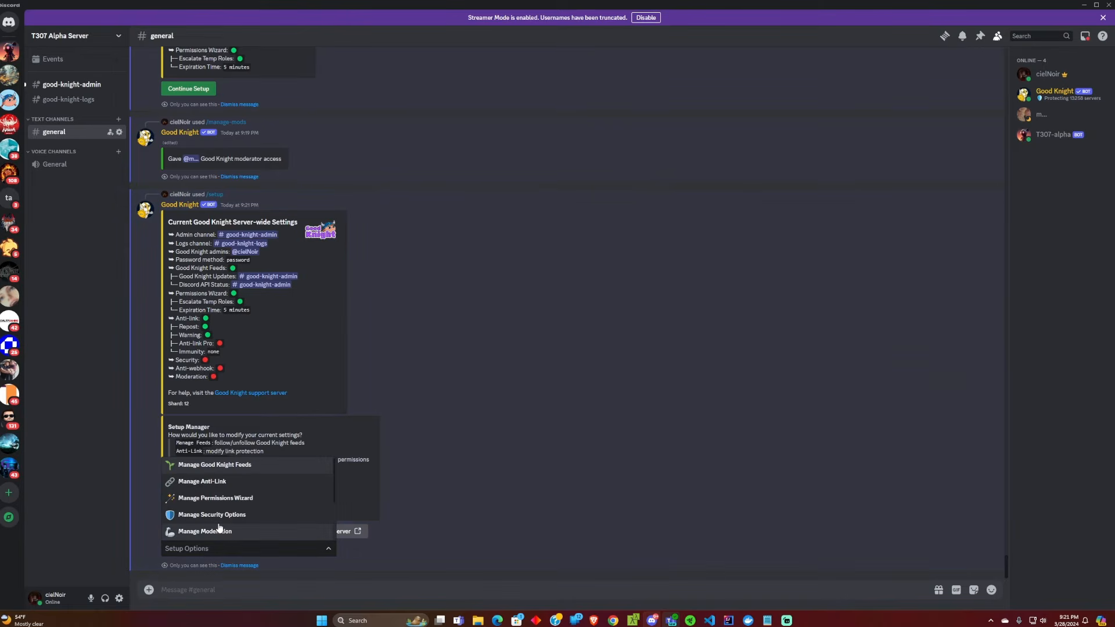
scroll(220, 524, "down", 2)
scroll(223, 519, "down", 1)
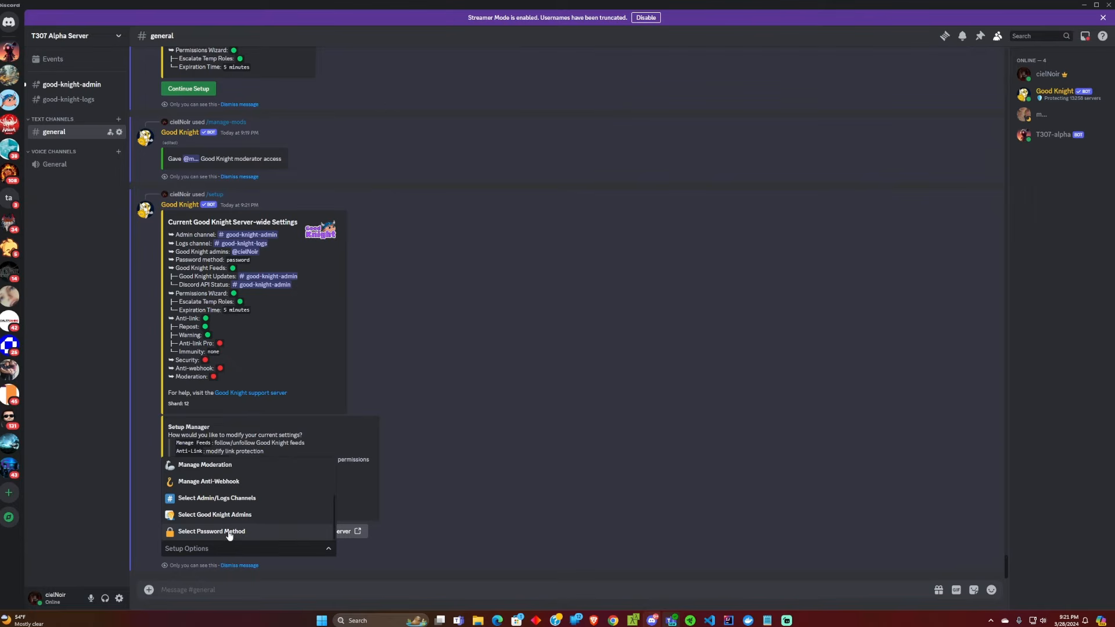
scroll(238, 515, "up", 3)
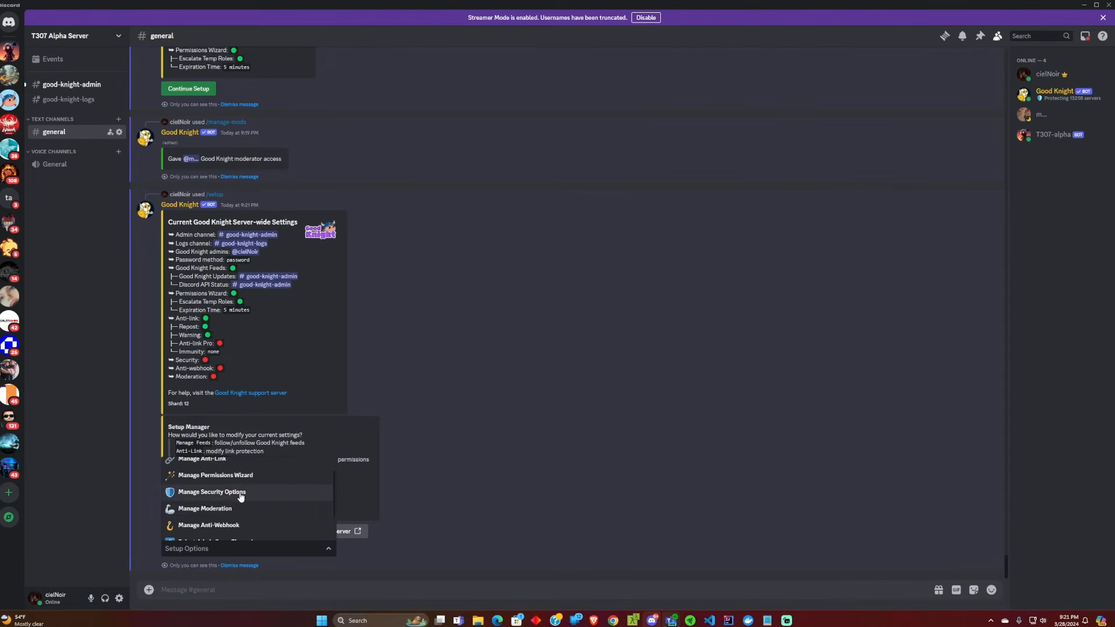
left_click(238, 515)
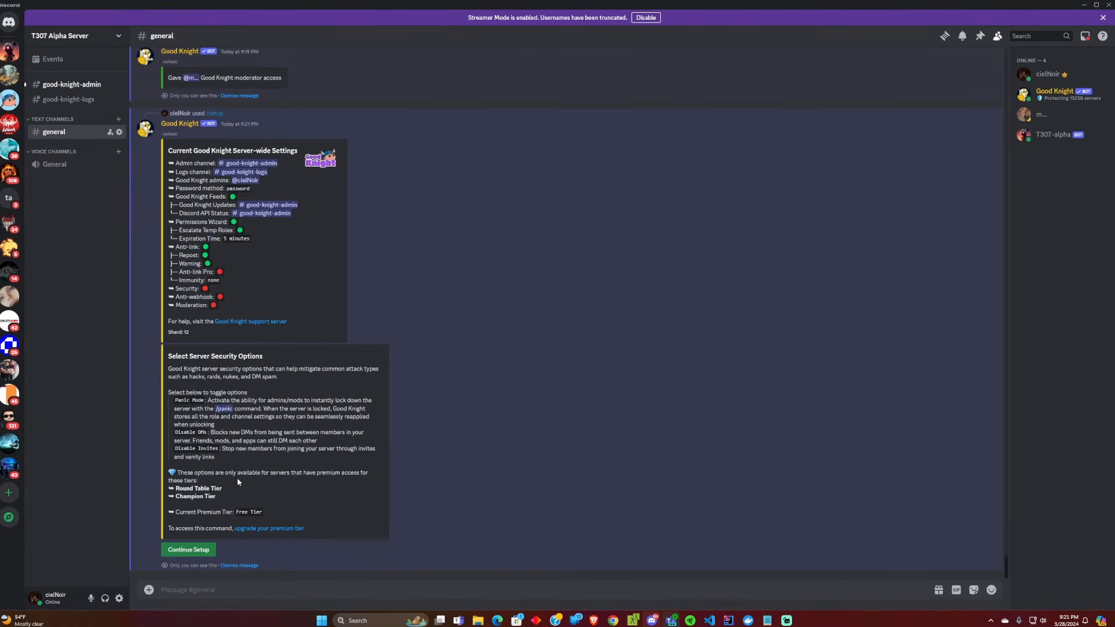
Continue the setup from the security options and choose Manage Moderation
left_click(189, 550)
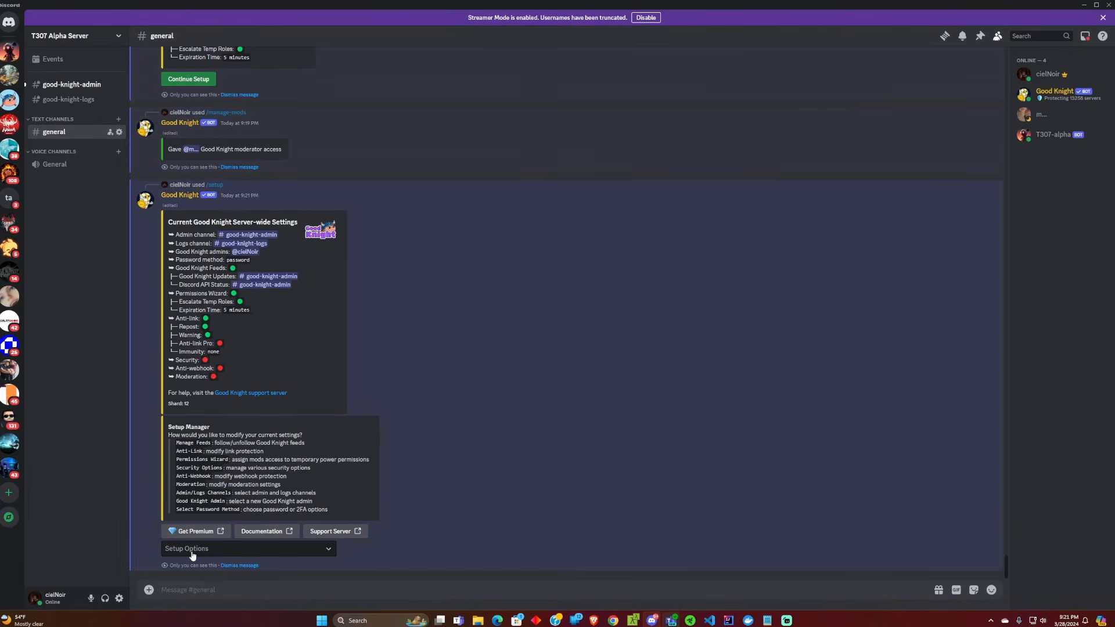
left_click(228, 556)
scroll(224, 526, "down", 3)
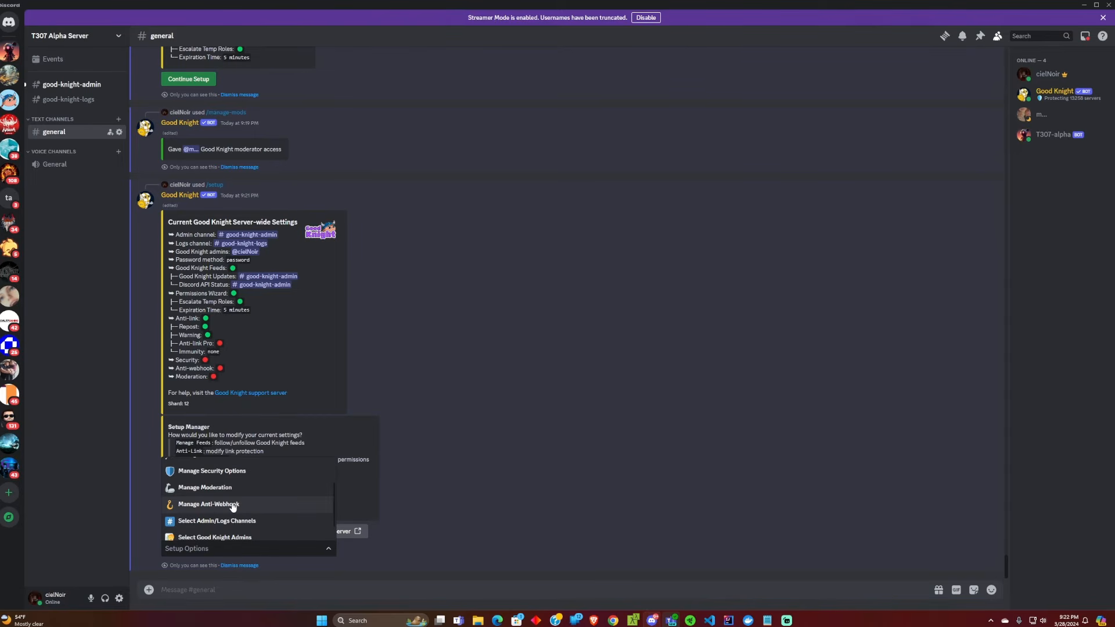
scroll(232, 507, "down", 1)
left_click(224, 468)
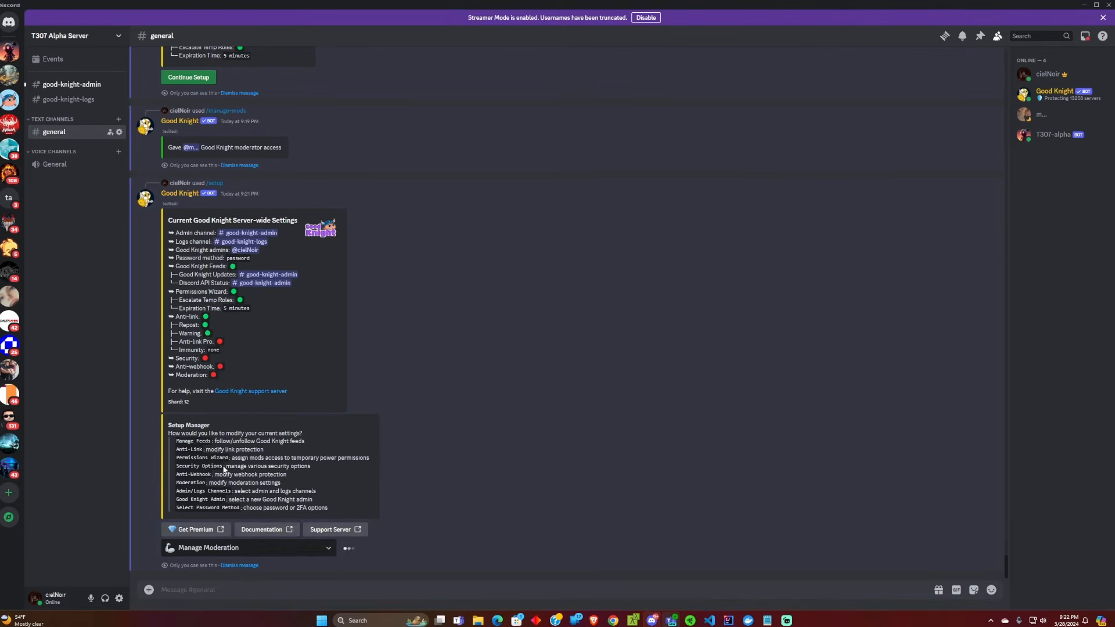
Enable Moderation and Overwrite Rules, and select the Block Mention Spam, Suspected Spam, Severe Profanity and Insults & Slurs rules
left_click(192, 489)
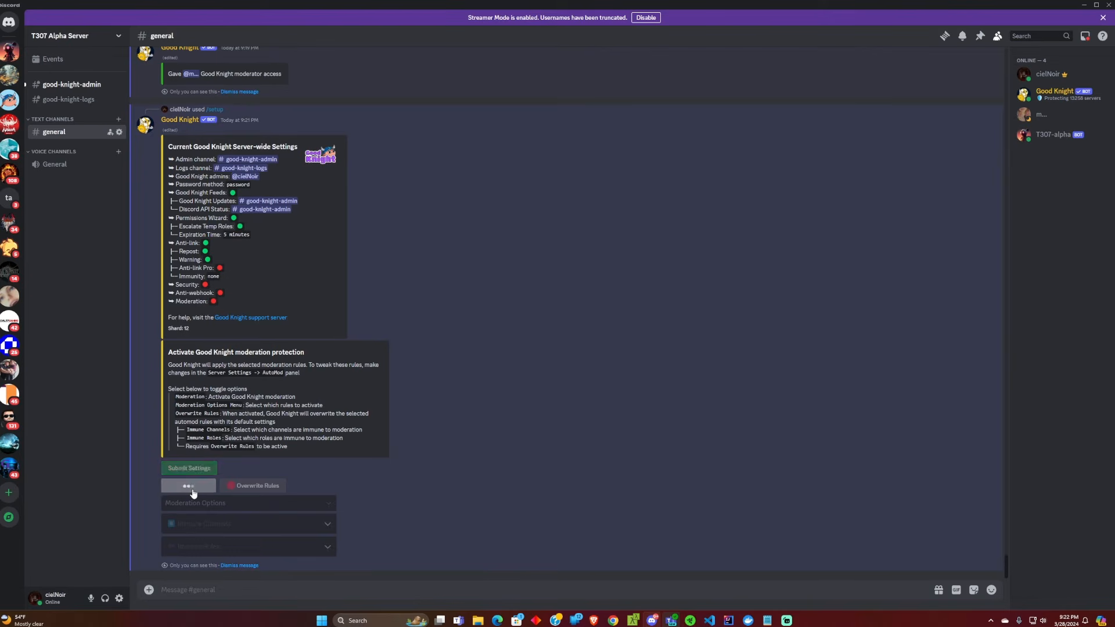
left_click(264, 509)
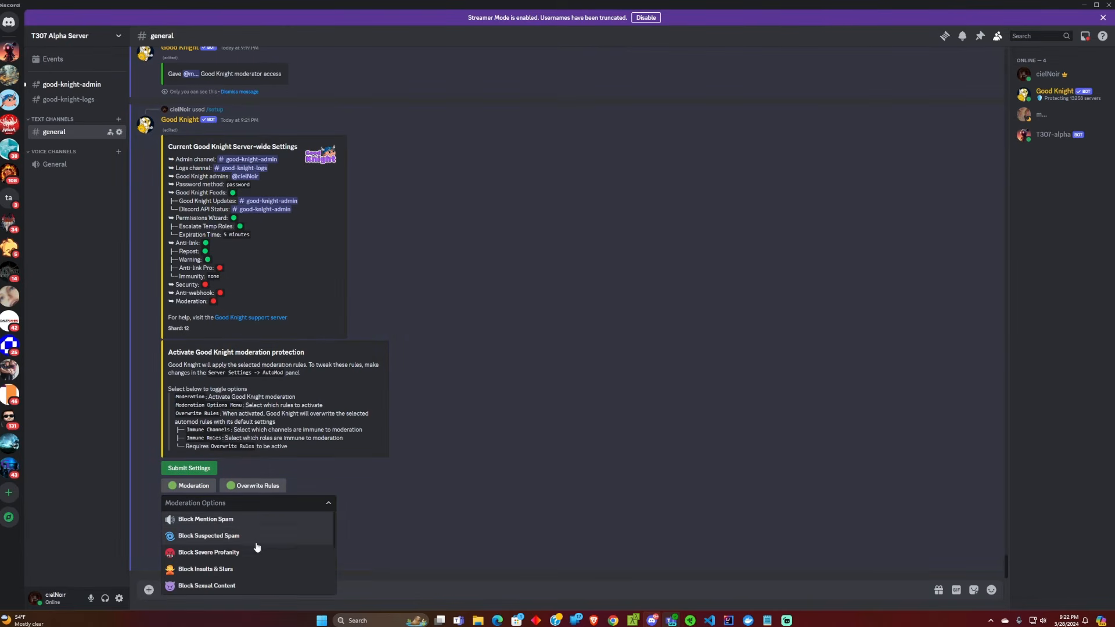
left_click(244, 522)
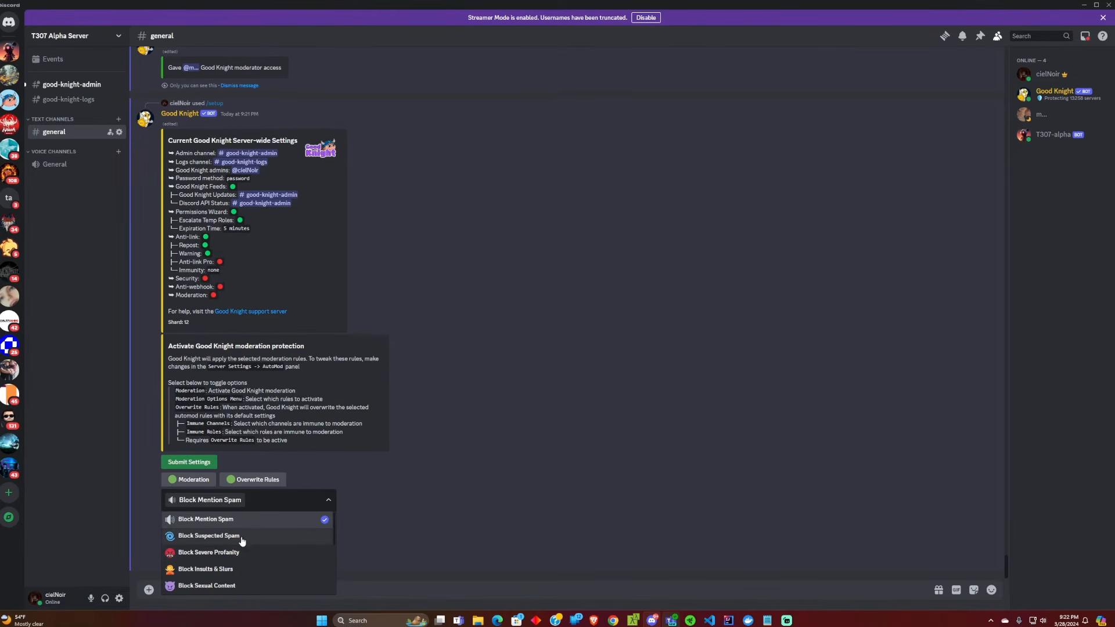
left_click(244, 541)
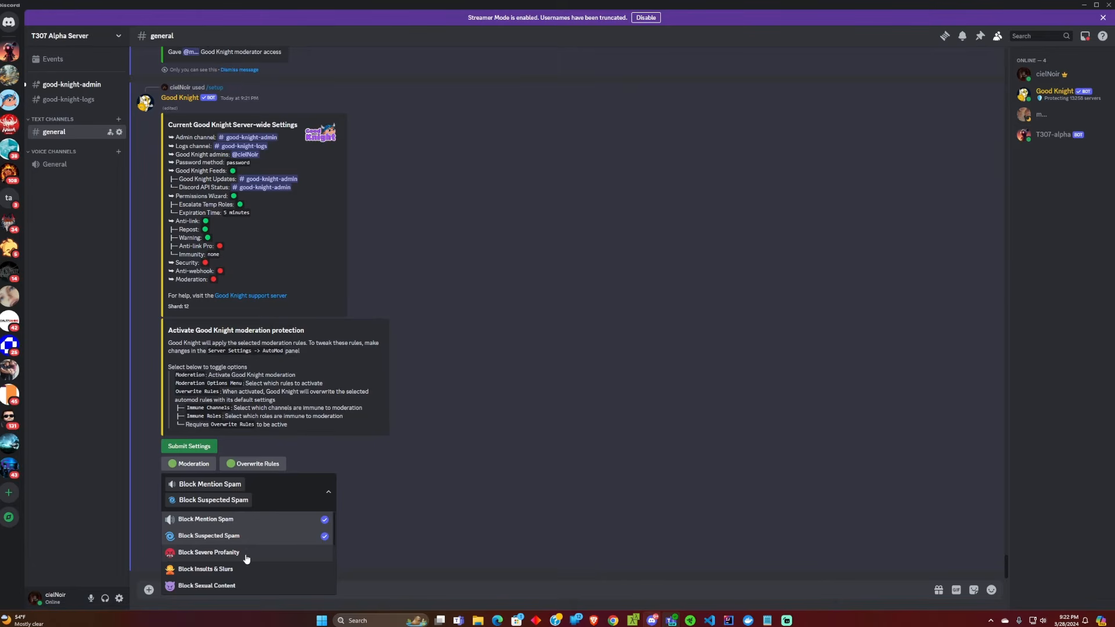
left_click(246, 555)
left_click(246, 572)
scroll(245, 572, "down", 2)
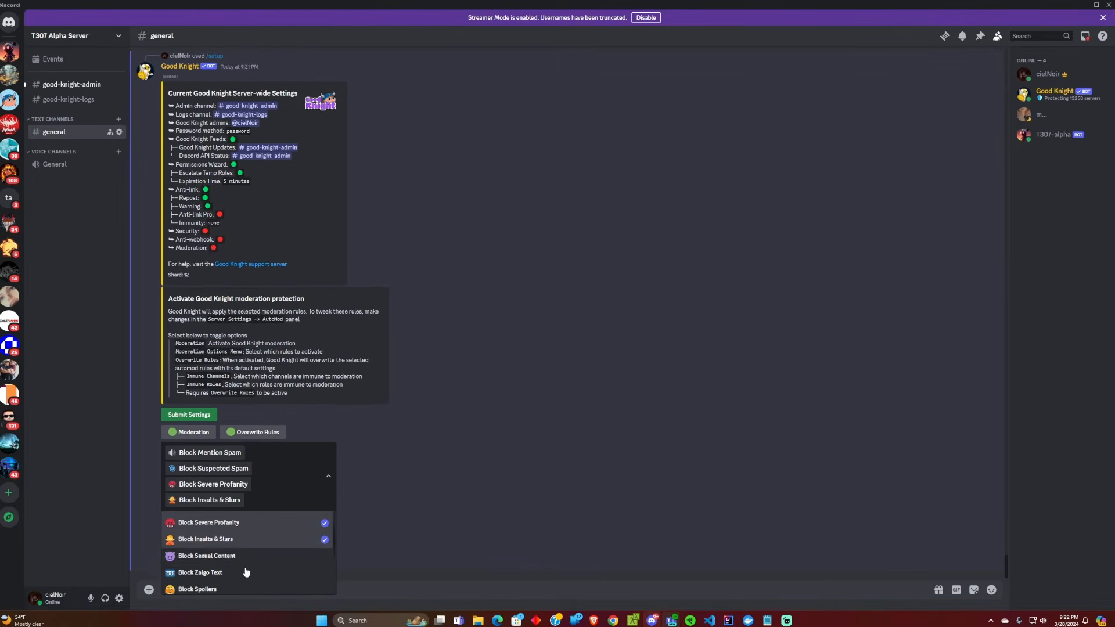
Add the Block Sexual Content, Zalgo Text, Spoilers, Excessive All Caps, Excessive Emojis and Inline Links moderation rules
left_click(244, 548)
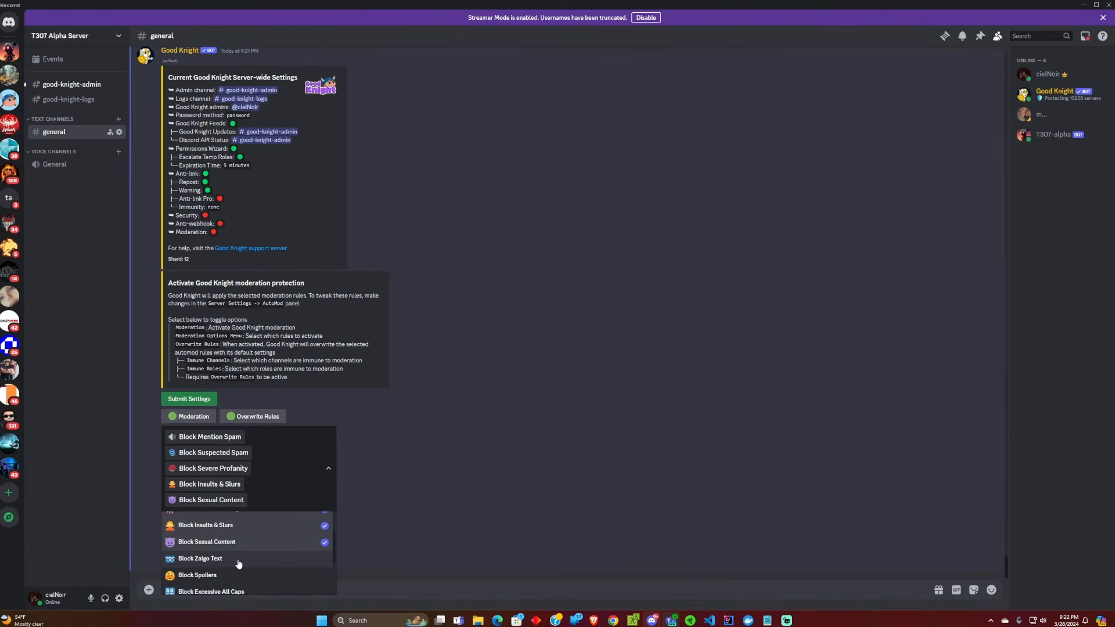
left_click(238, 558)
scroll(238, 561, "down", 2)
left_click(235, 533)
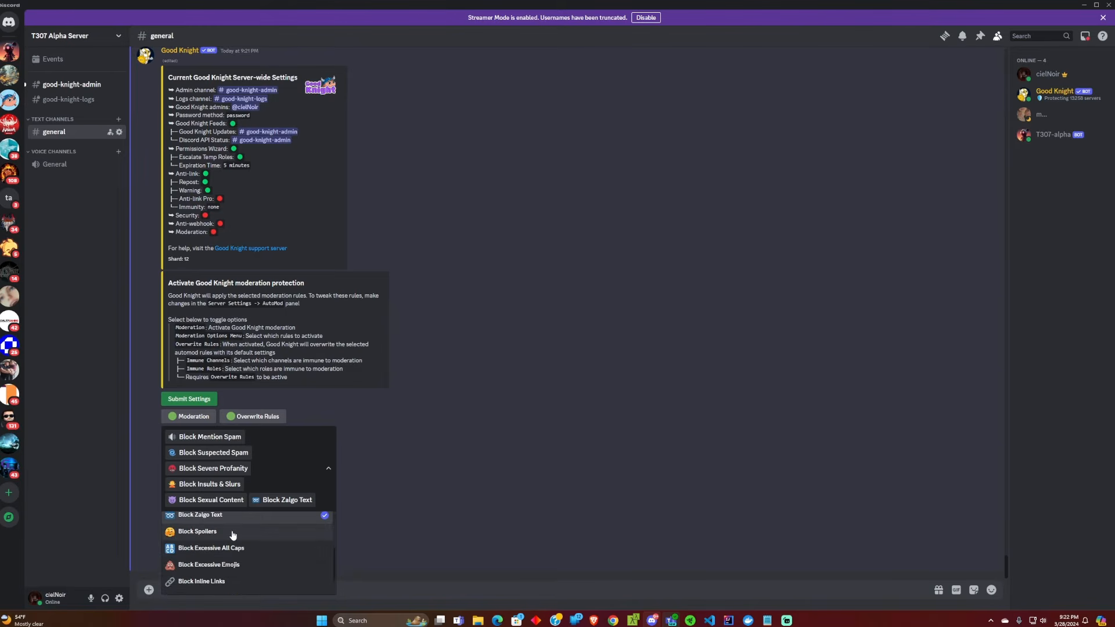
left_click(233, 549)
left_click(232, 564)
left_click(229, 581)
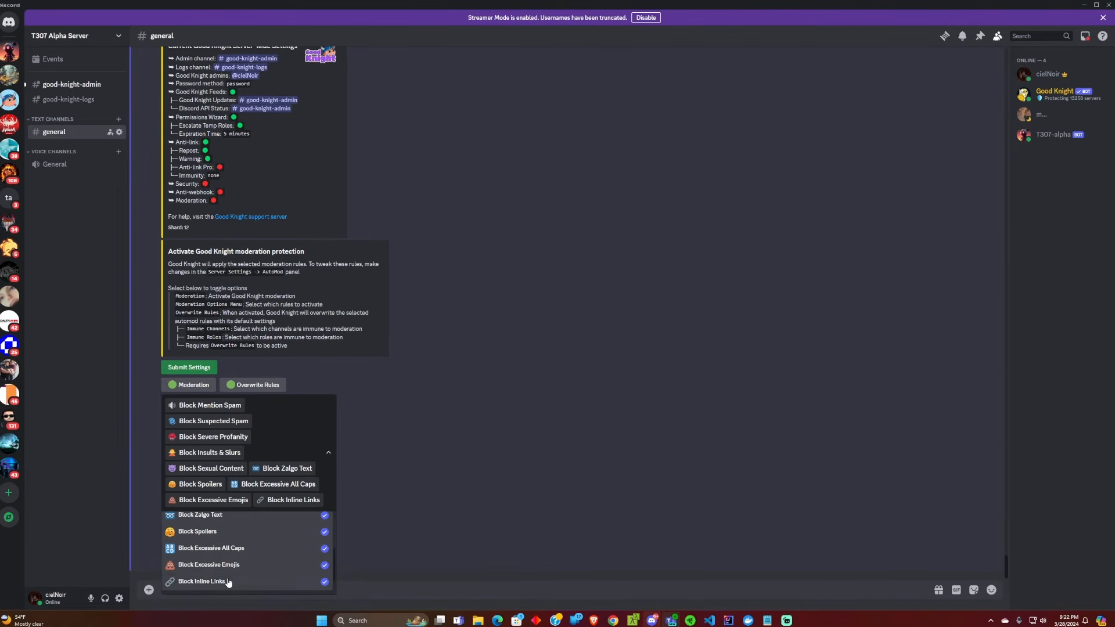
left_click(403, 485)
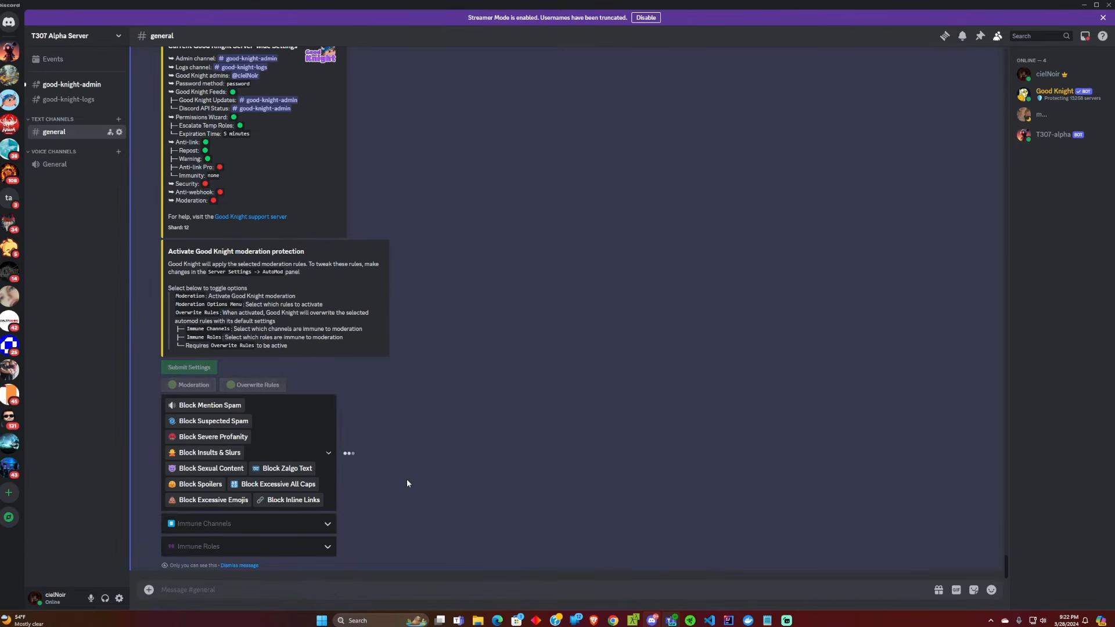
Check the Immune Channels choices without selecting any, and submit the moderation settings
left_click(244, 529)
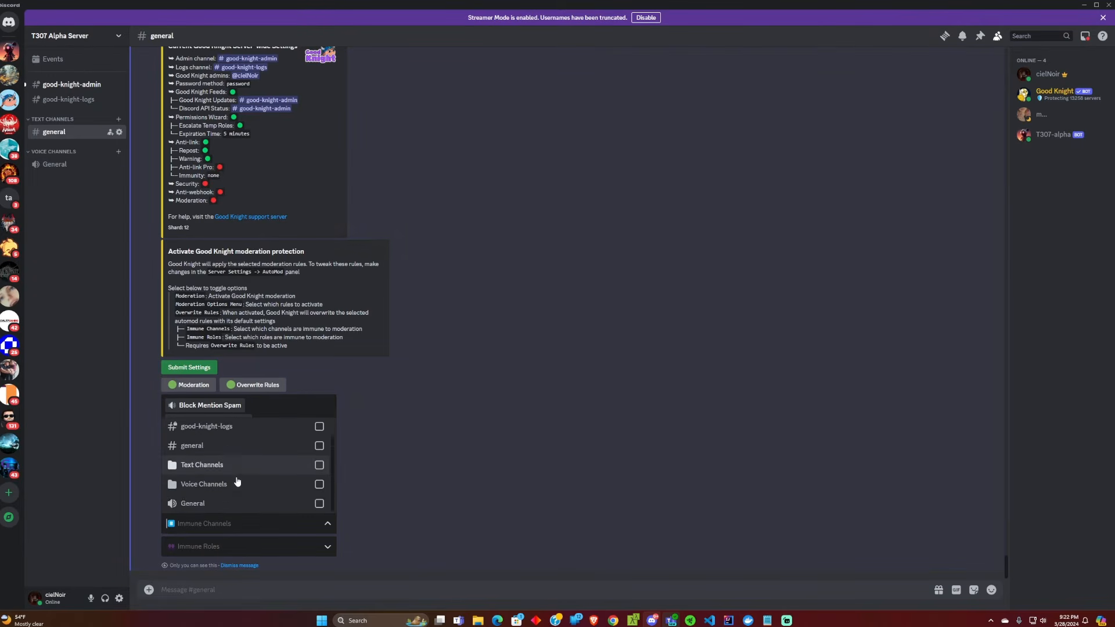
left_click(123, 500)
left_click(189, 367)
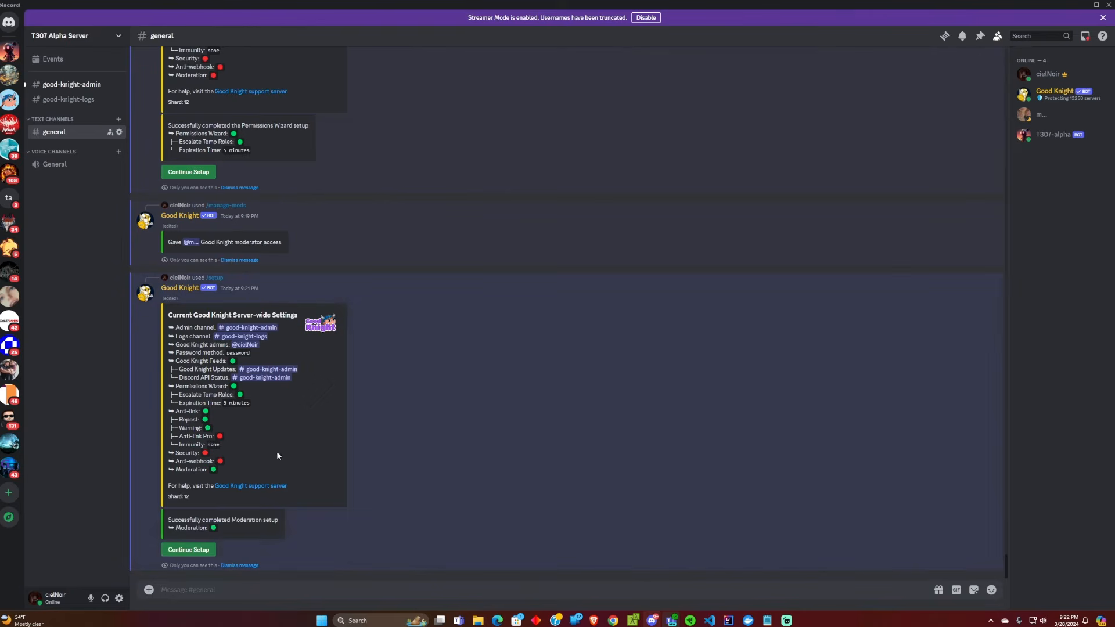
Continue the setup to Manage Anti-Webhook, enable Anti-webhook without choosing any immunity options, and submit the settings
left_click(189, 549)
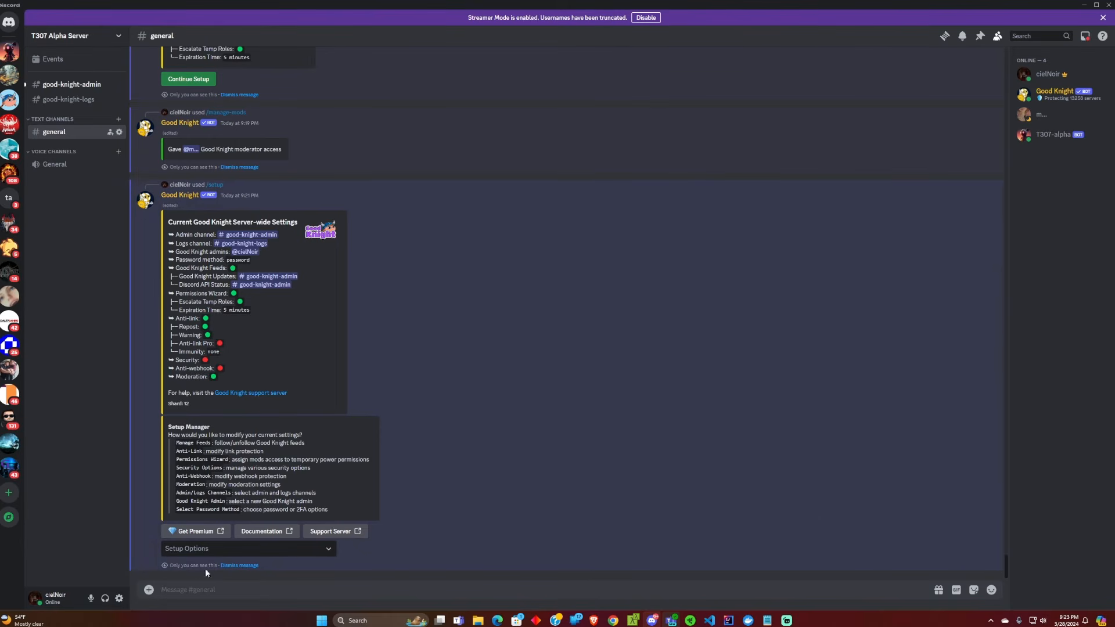
left_click(215, 554)
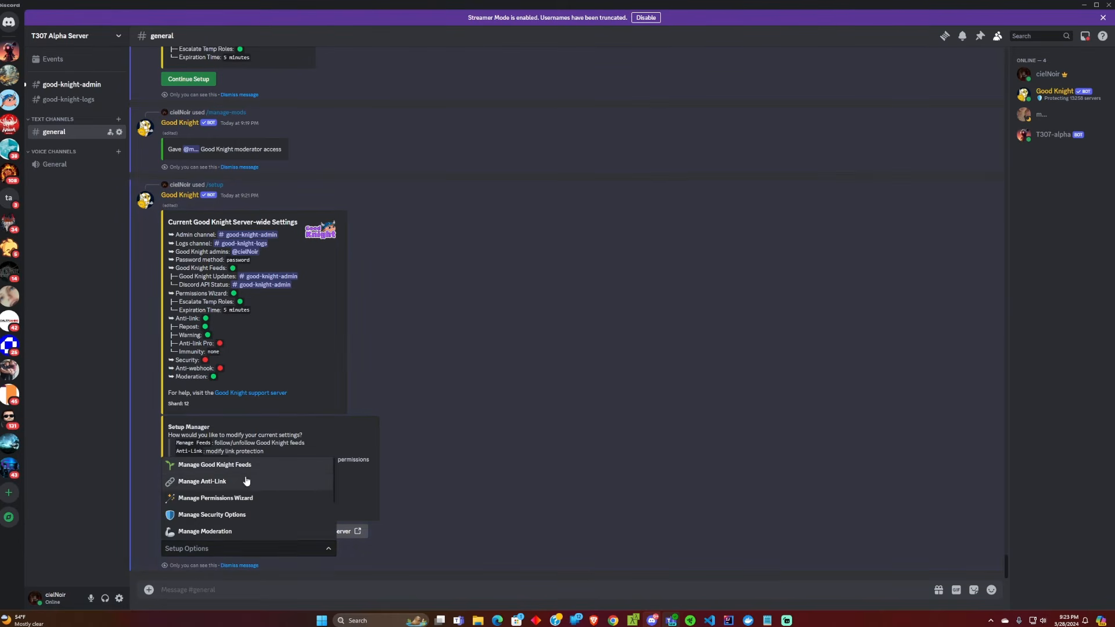
scroll(249, 516, "down", 3)
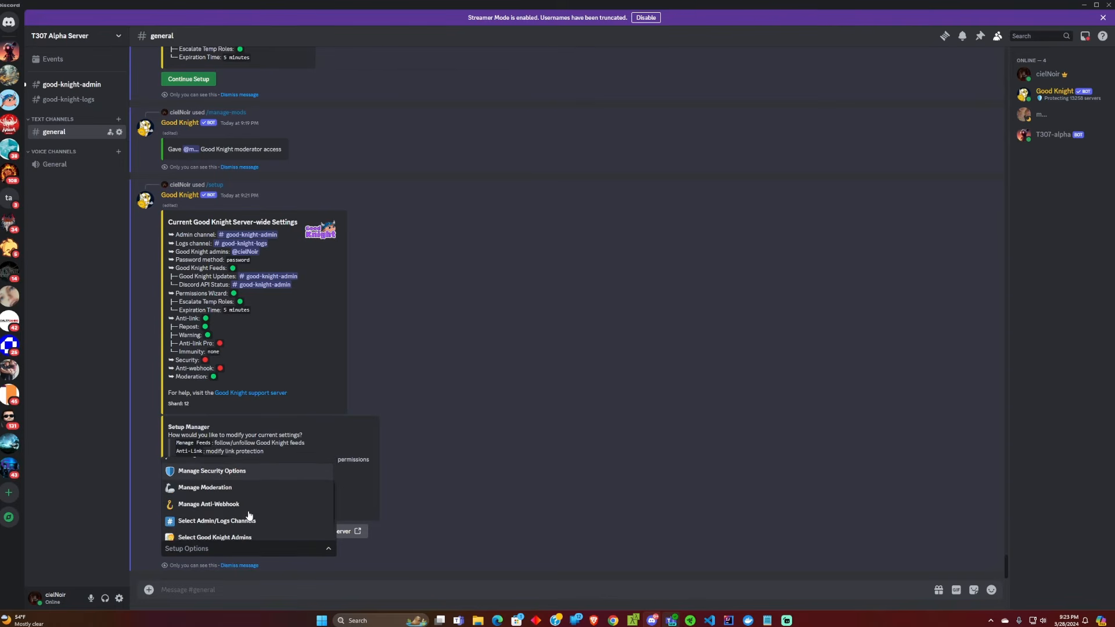
left_click(224, 510)
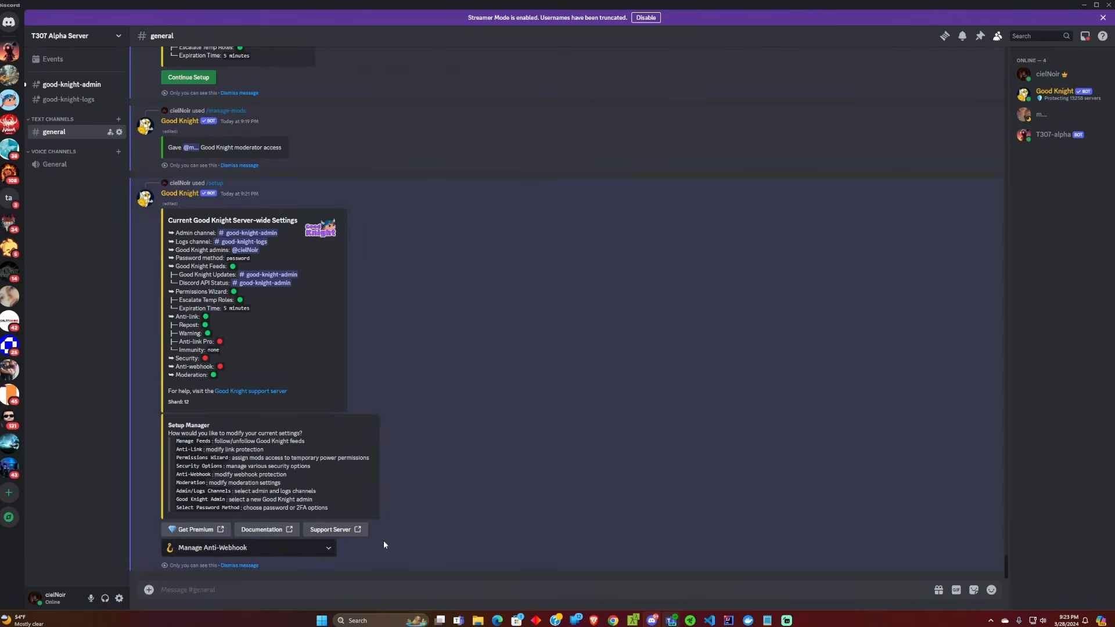
left_click(195, 531)
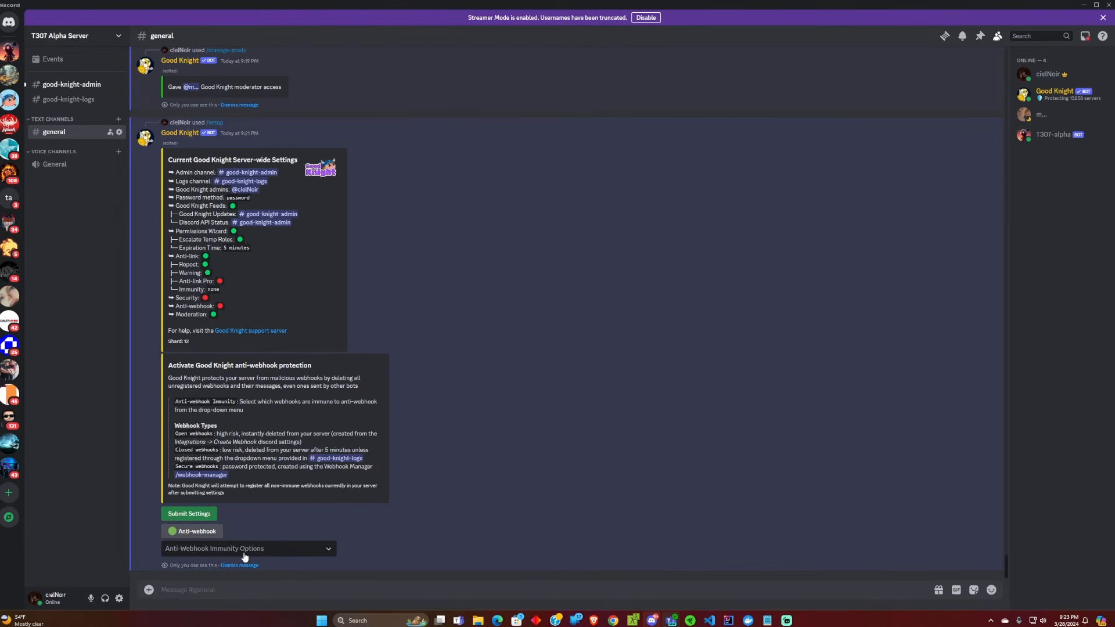
left_click(246, 553)
left_click(245, 555)
left_click(192, 515)
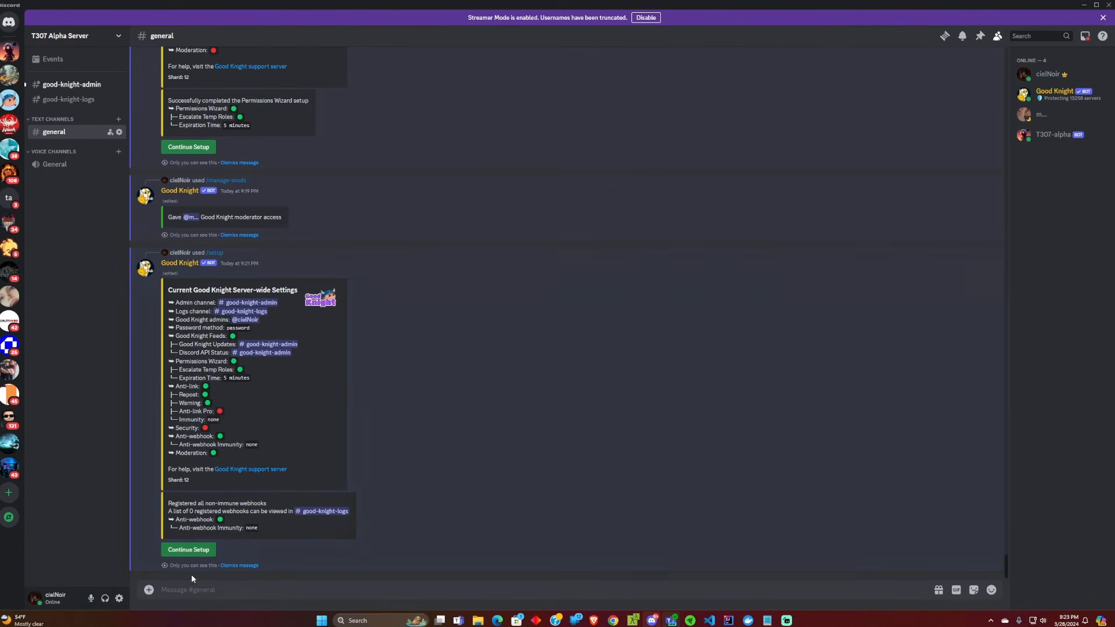
Run the /webhook-manager command and submit the Good Knight password to open the Webhook Manager
type("/")
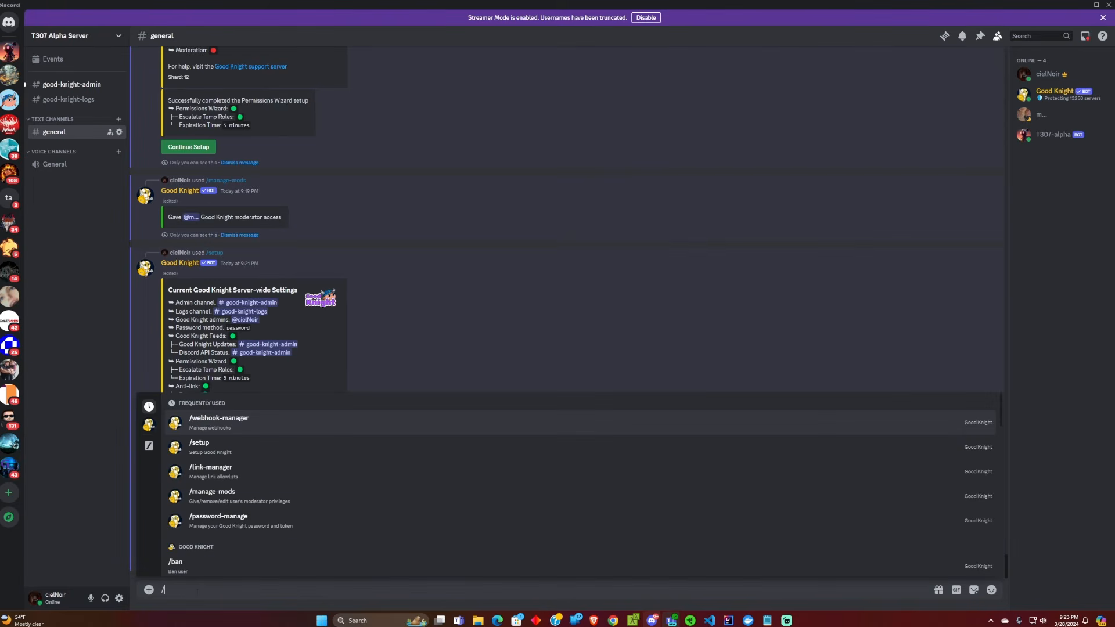
type("webhook-manager")
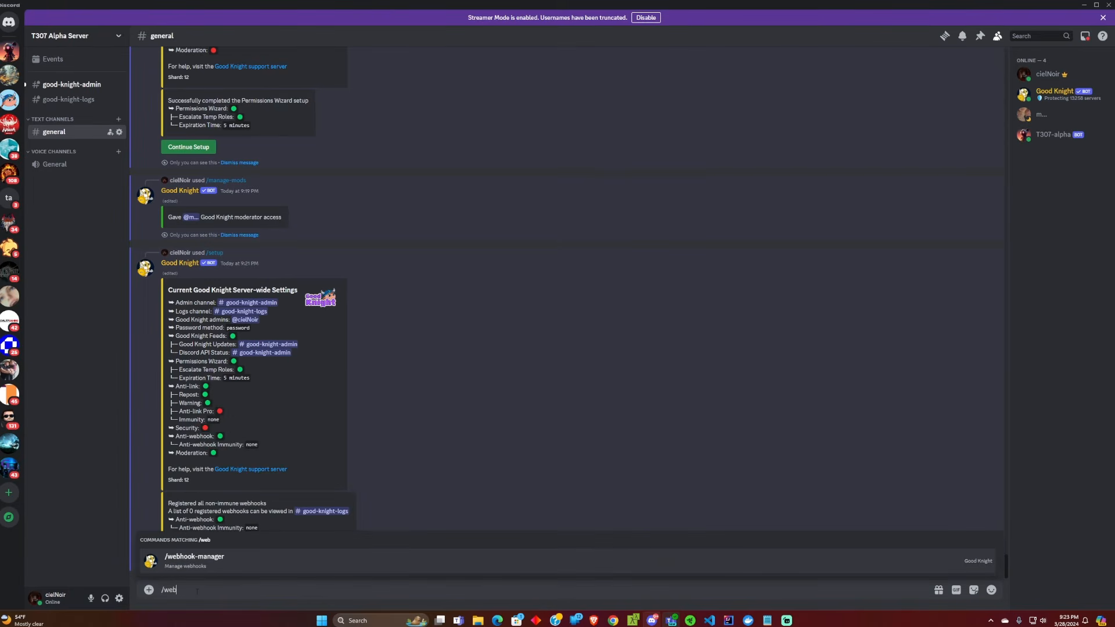
key("Return")
key("Return")
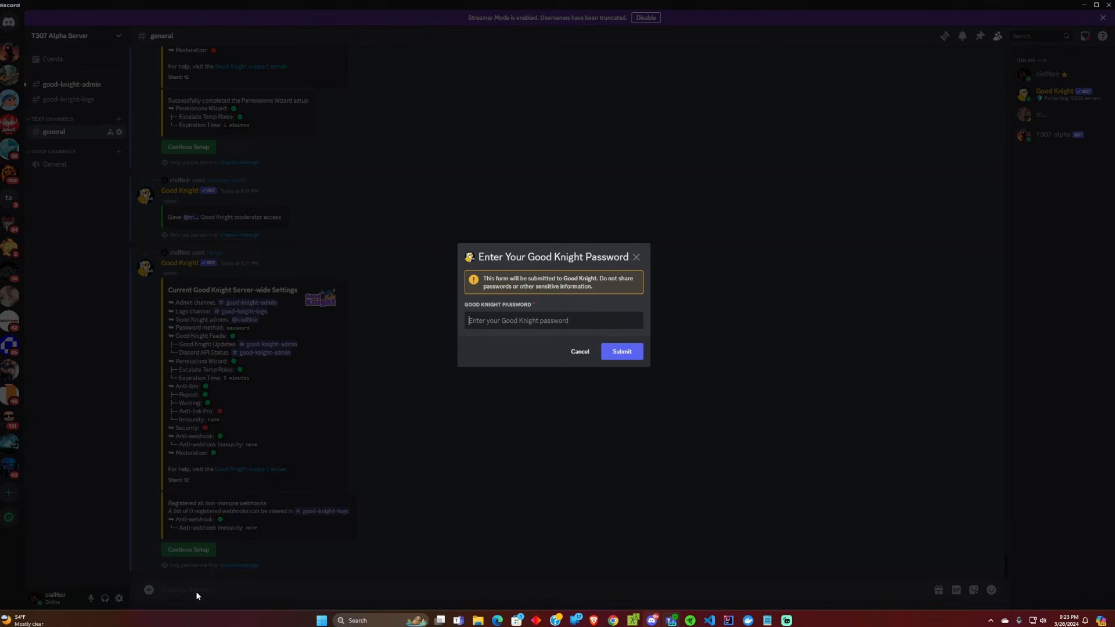
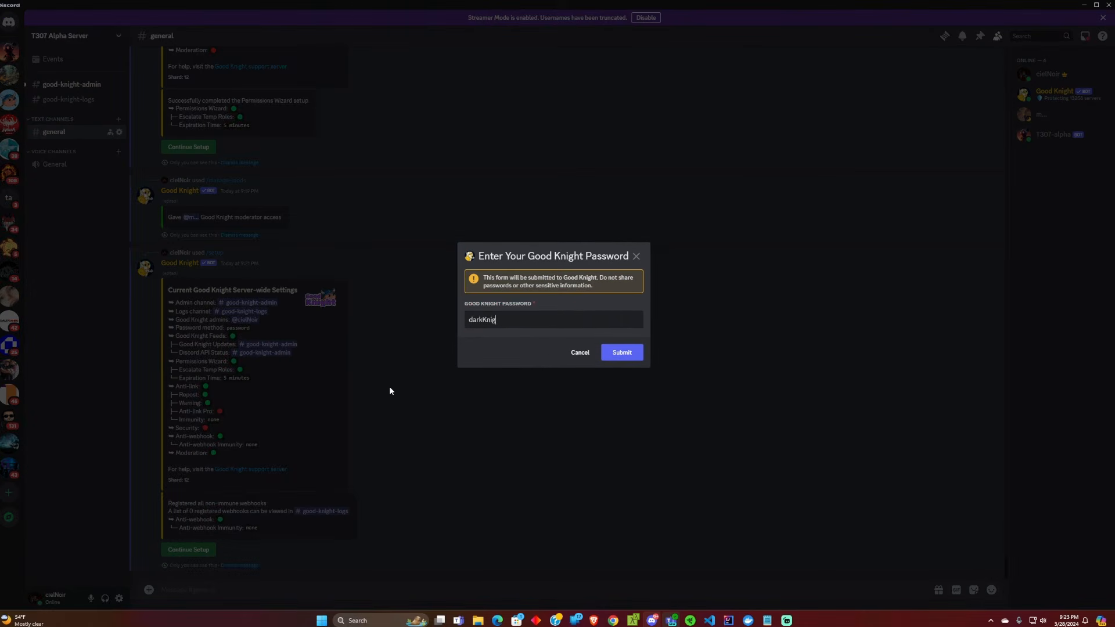
key("Return")
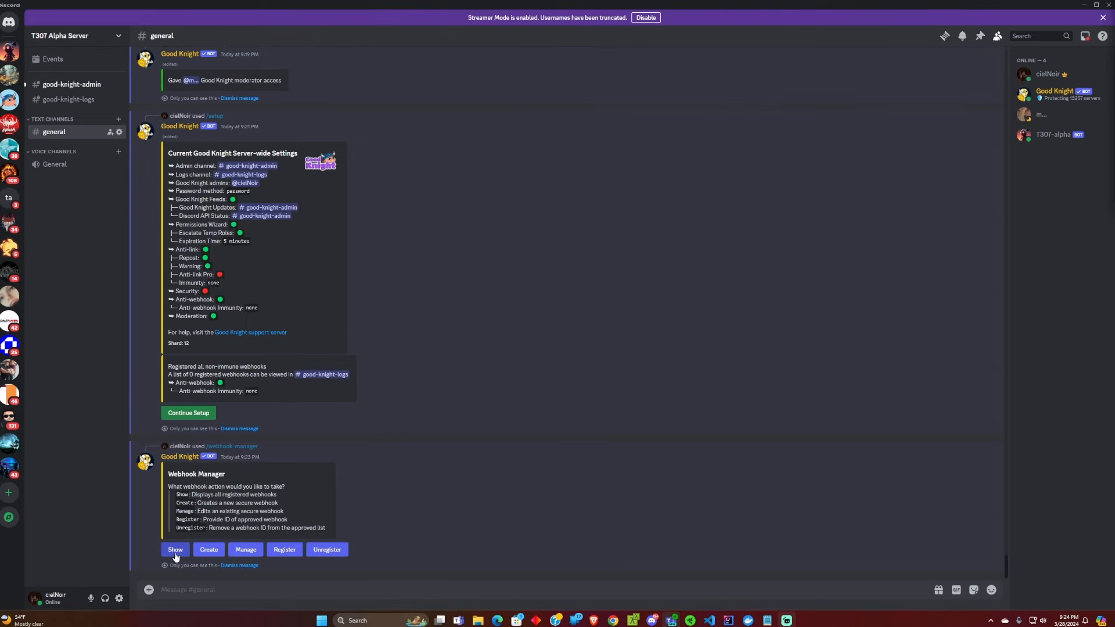
Look at the T307 Alpha Server's settings and return to the general channel
left_click(67, 36)
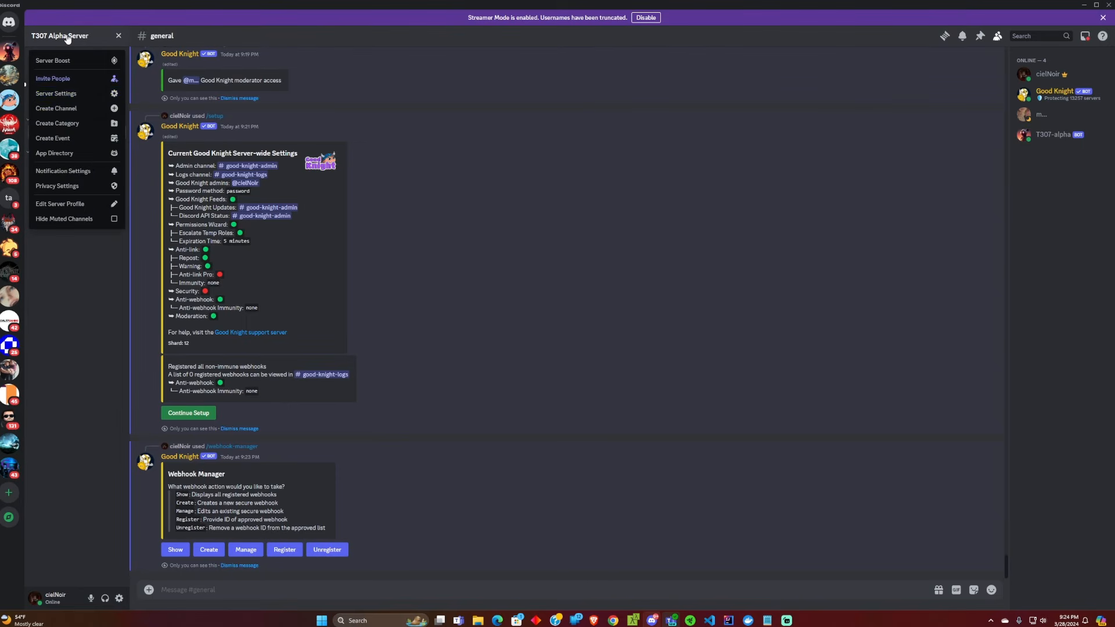
left_click(60, 93)
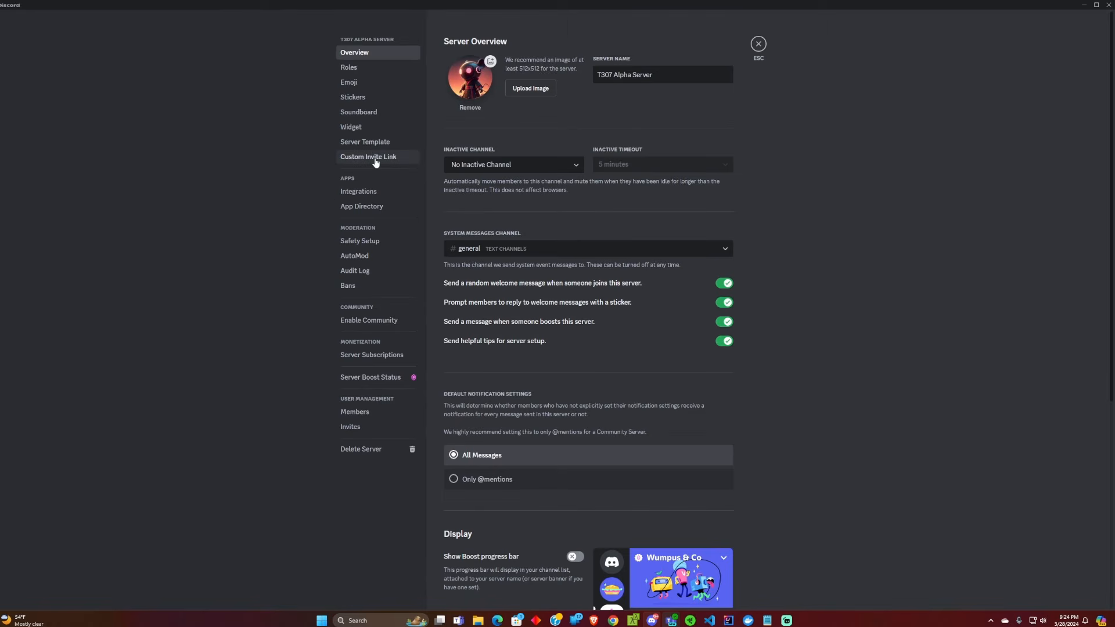
key("Escape")
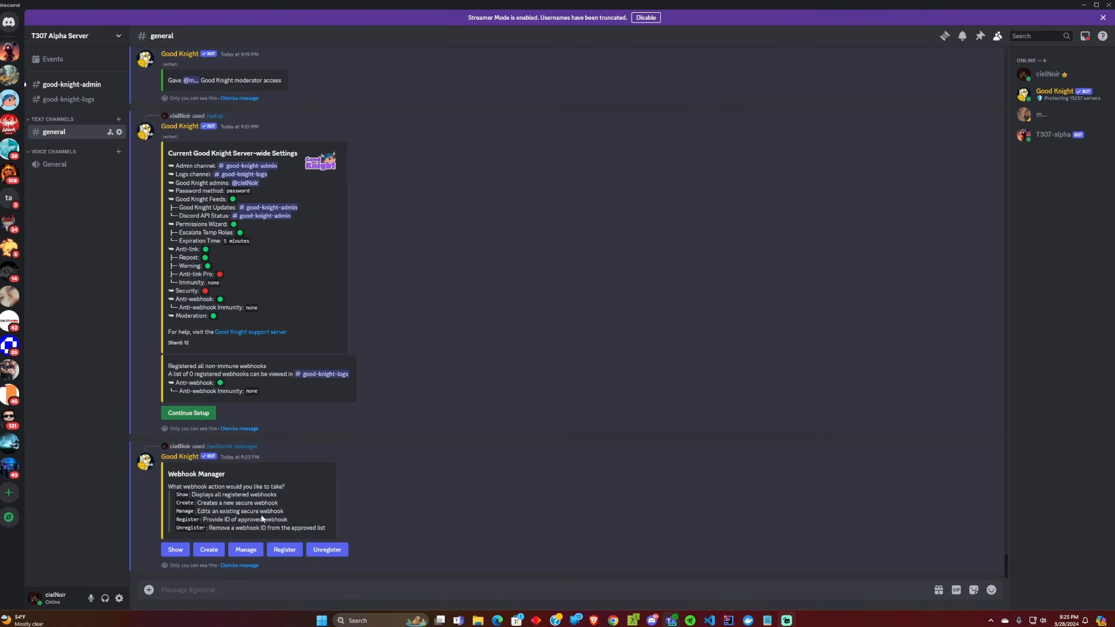
Create a secure webhook from the Webhook Manager and copy its secret URL
left_click(202, 553)
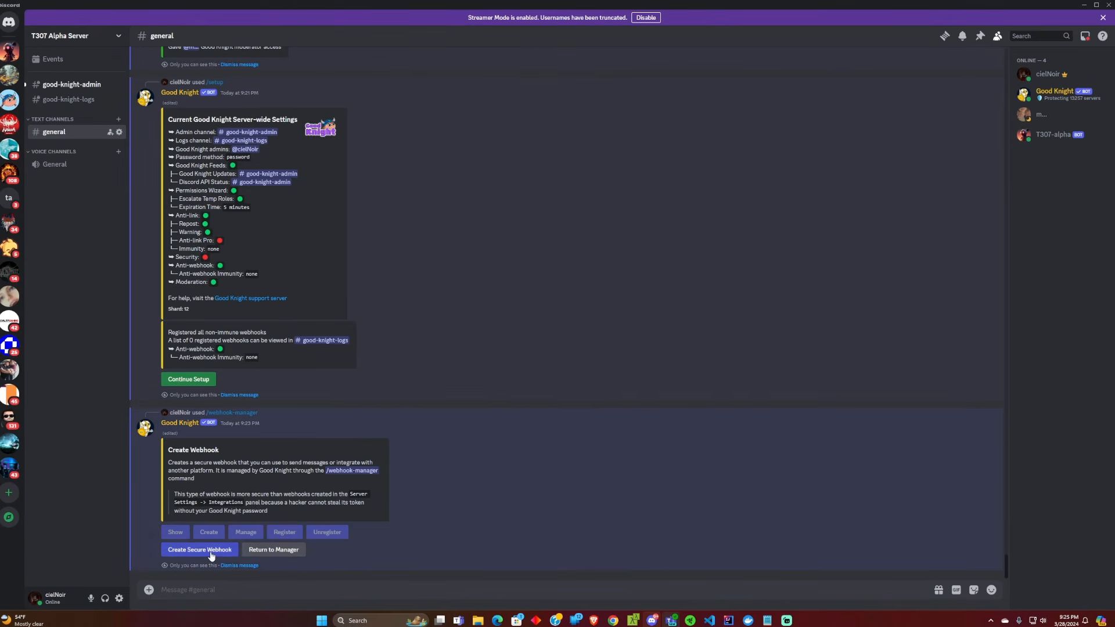
left_click(210, 552)
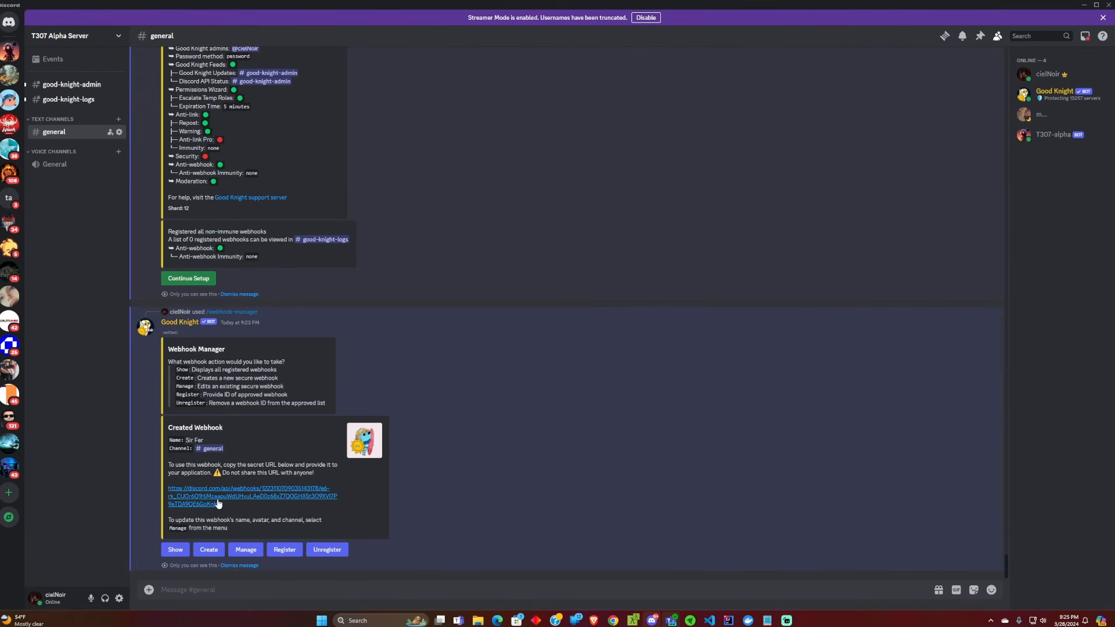
right_click(208, 507)
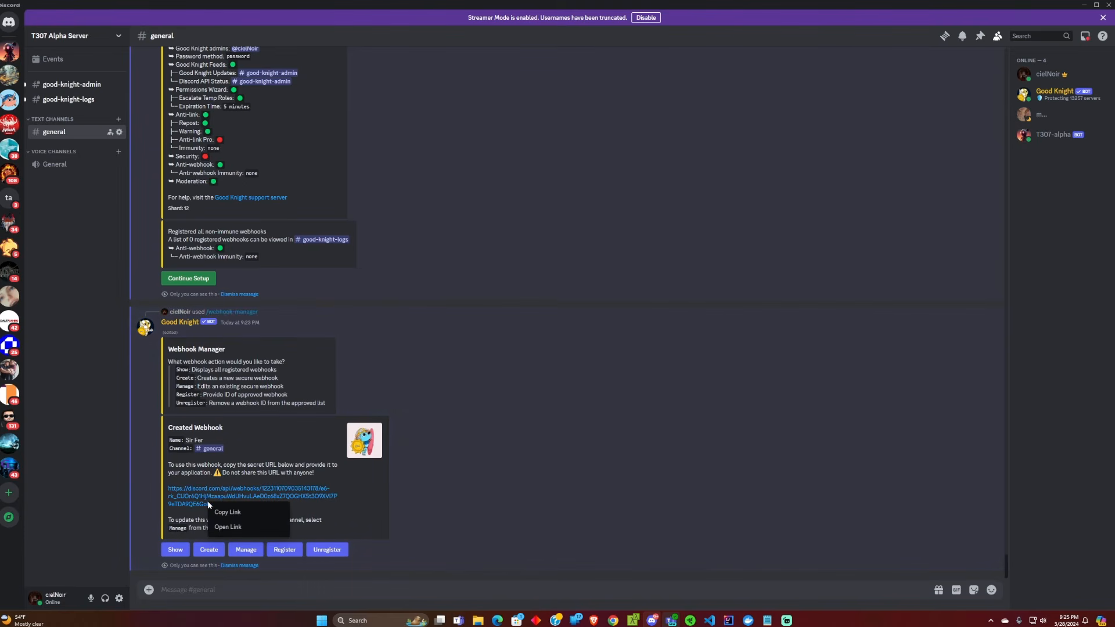
left_click(251, 518)
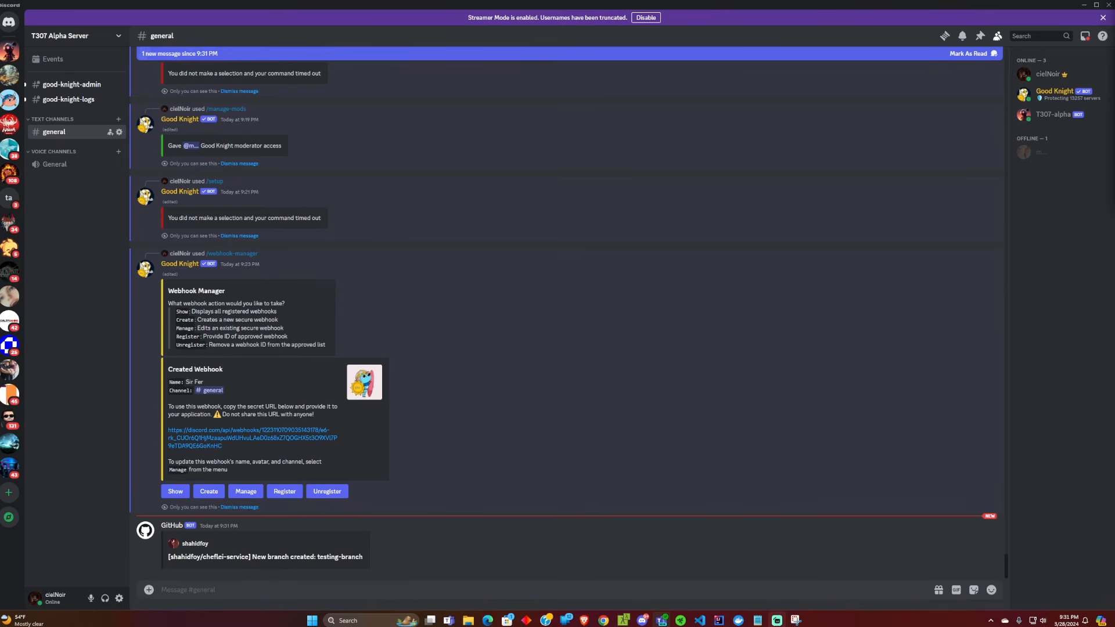
Run the /password-manage command, view the Change Password form, and close it without changing the password
left_click(192, 592)
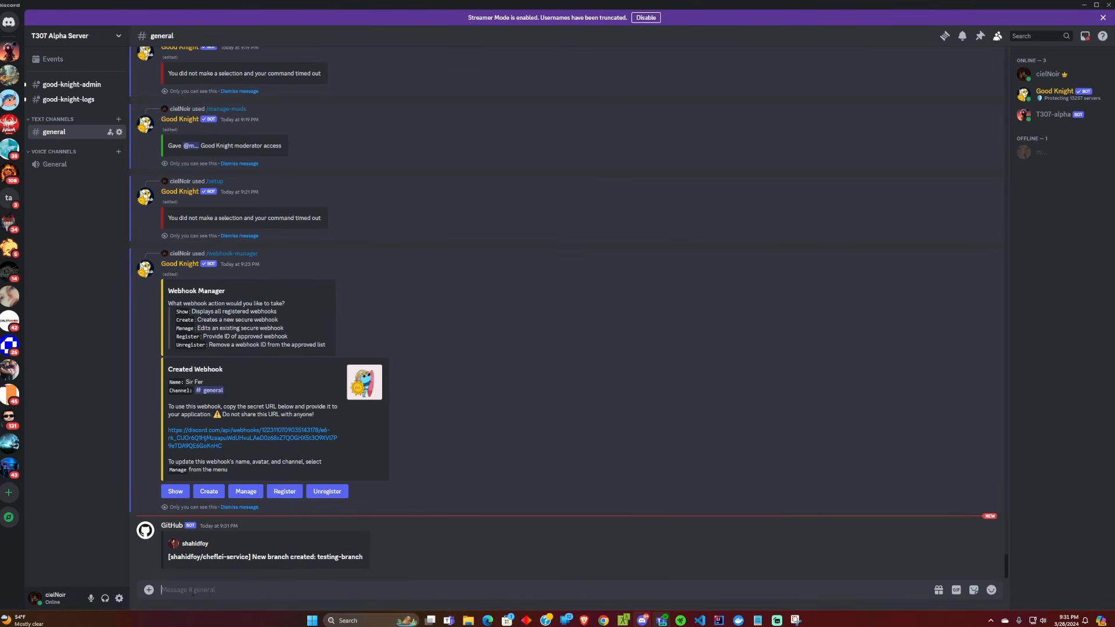
type("/")
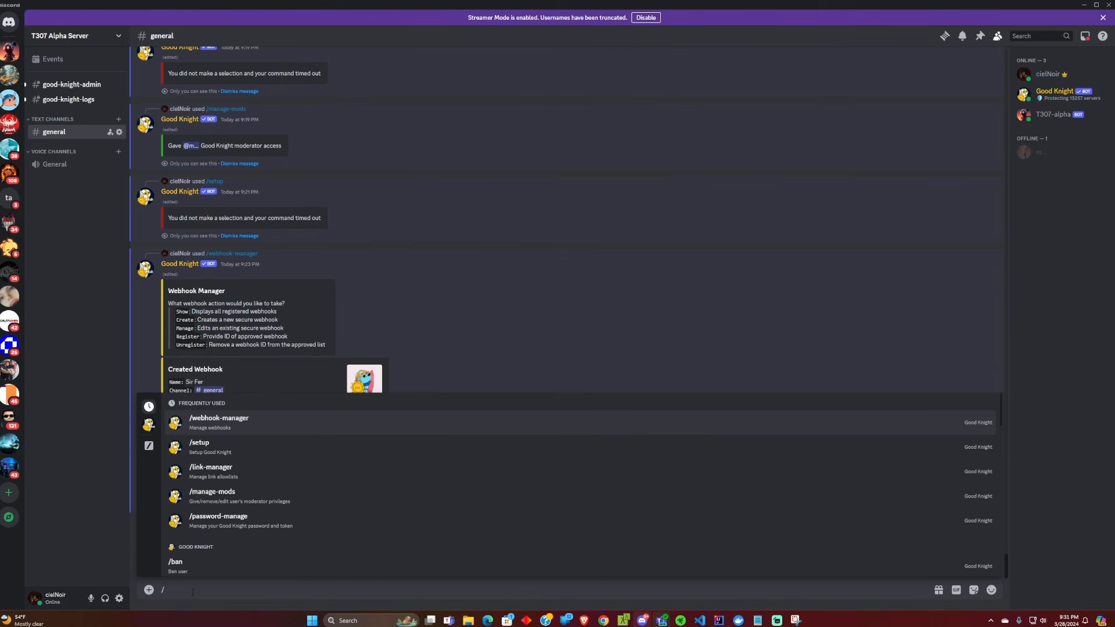
key("Down")
key("Down")
key("Down")
key("Down")
key("Return")
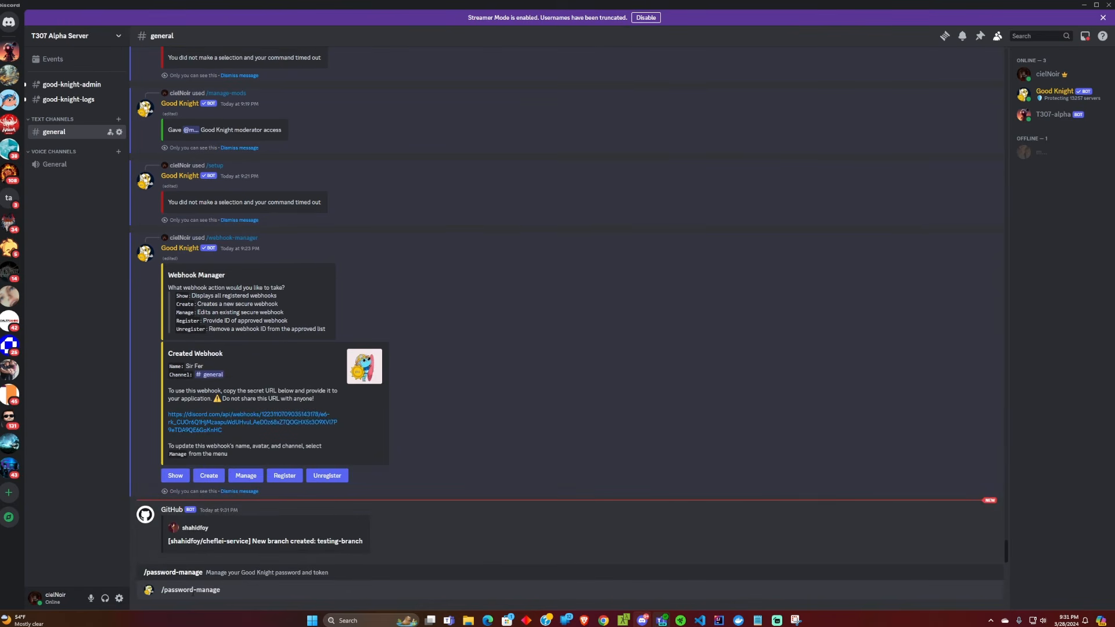
key("Return")
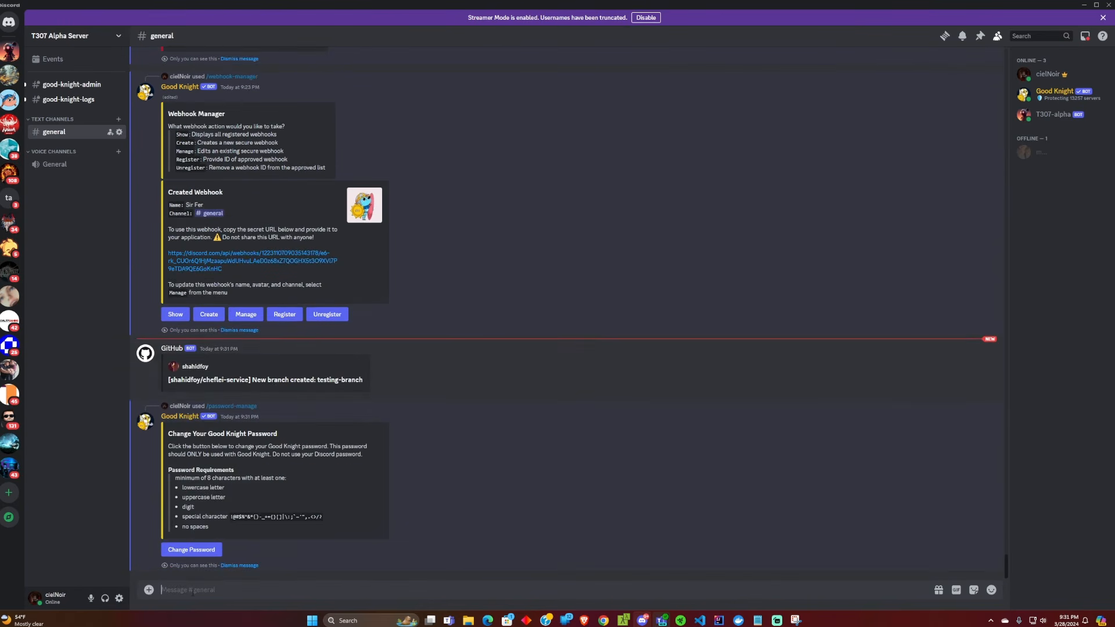
left_click(191, 550)
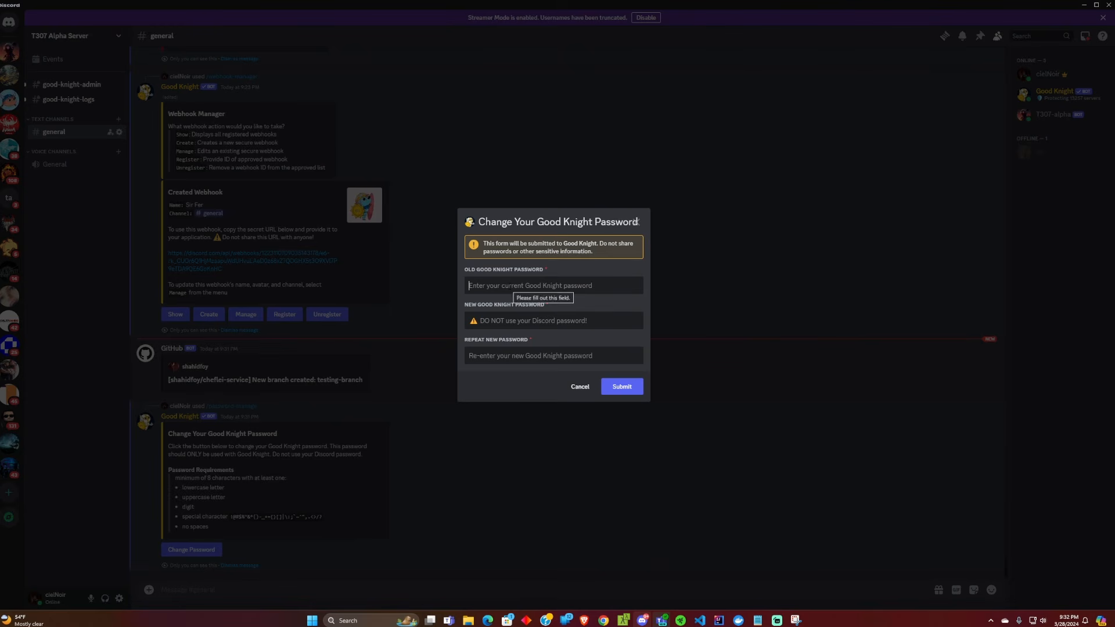
left_click(579, 387)
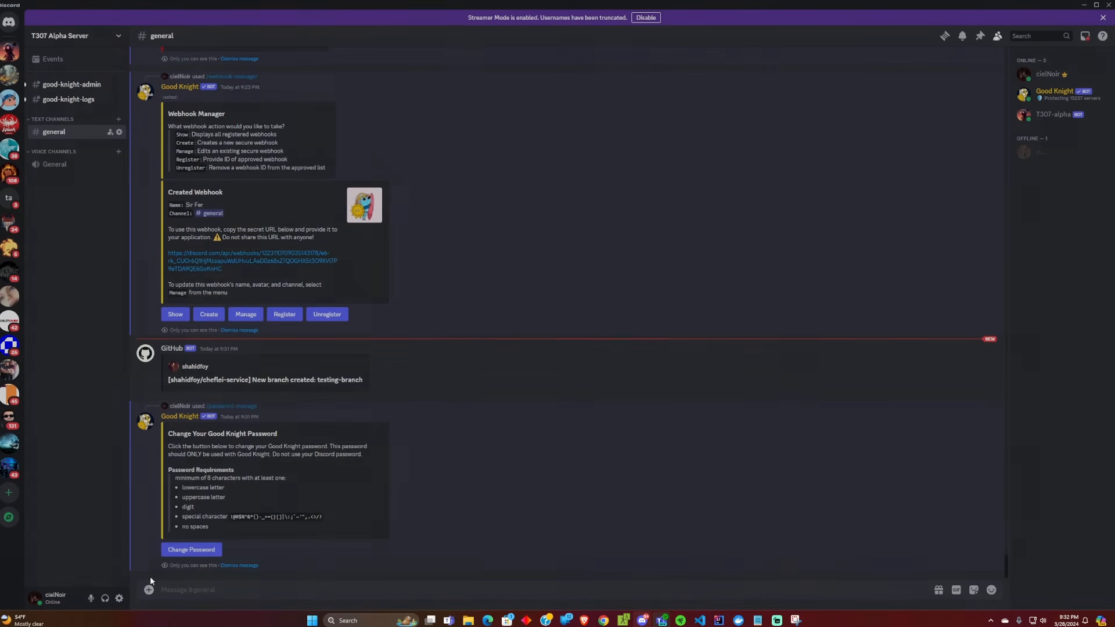
Run the /setup command, choose Select Password Method, and submit One-time Token as the protection method
type("/")
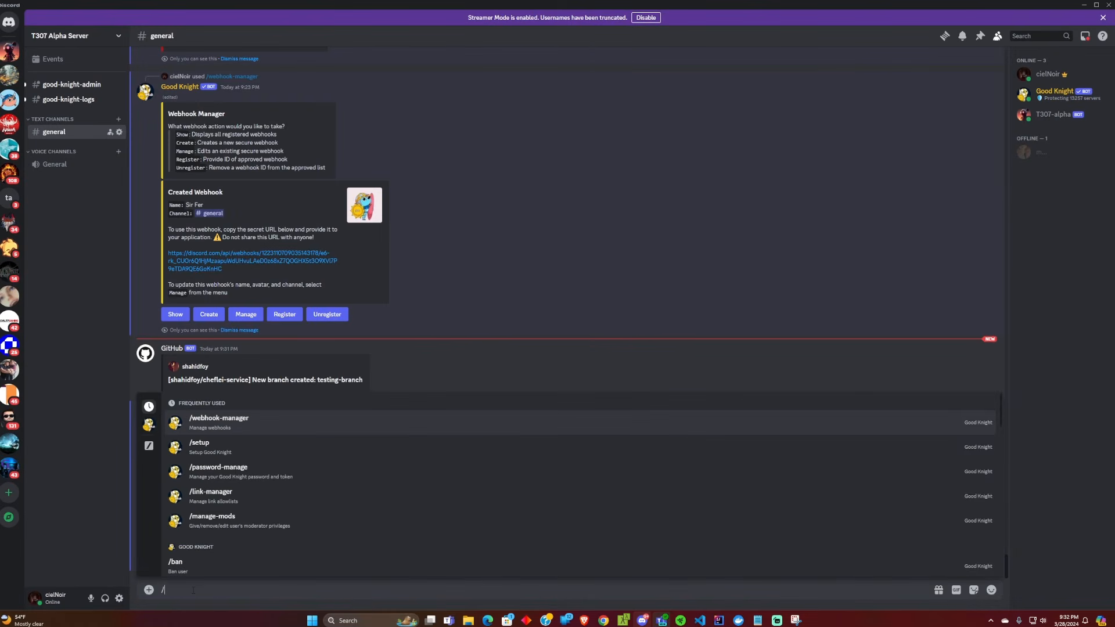
type("setup")
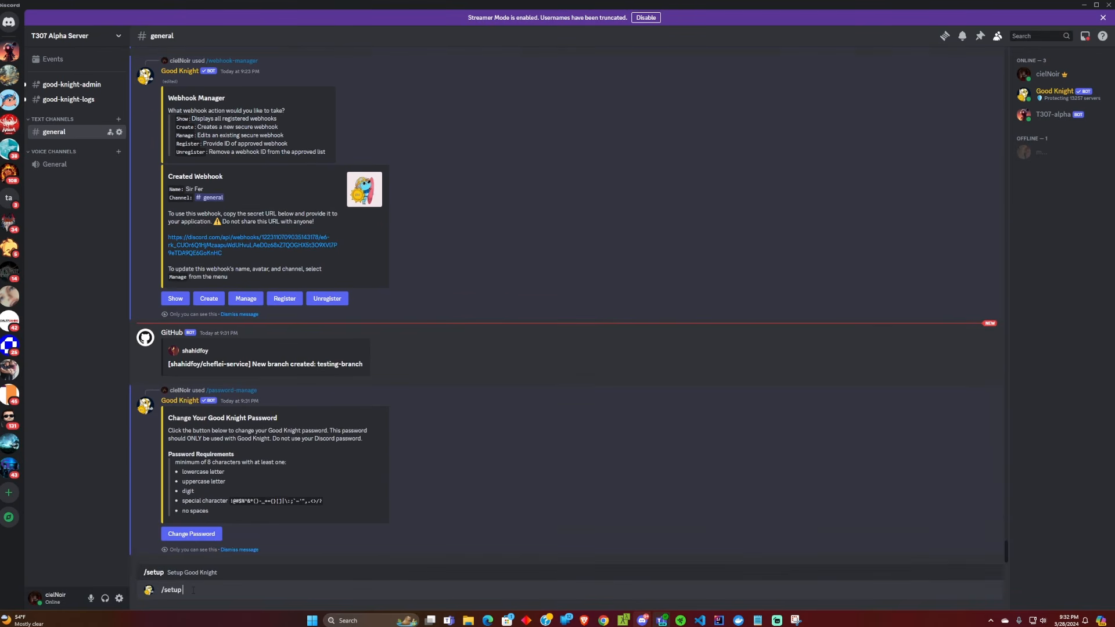
key("Return")
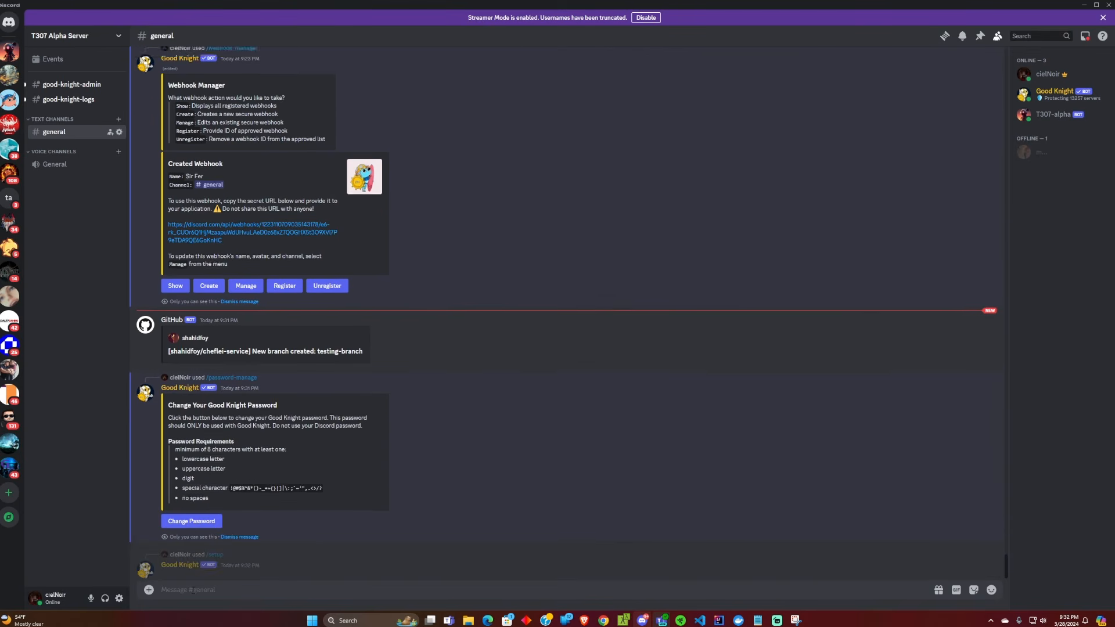
left_click(211, 549)
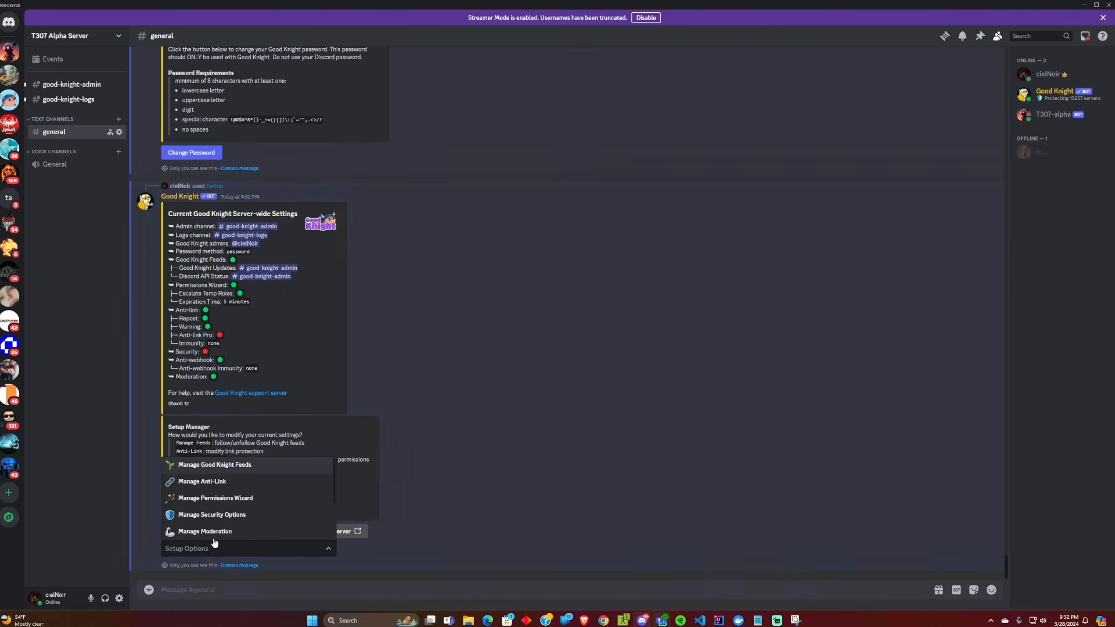
scroll(255, 505, "down", 3)
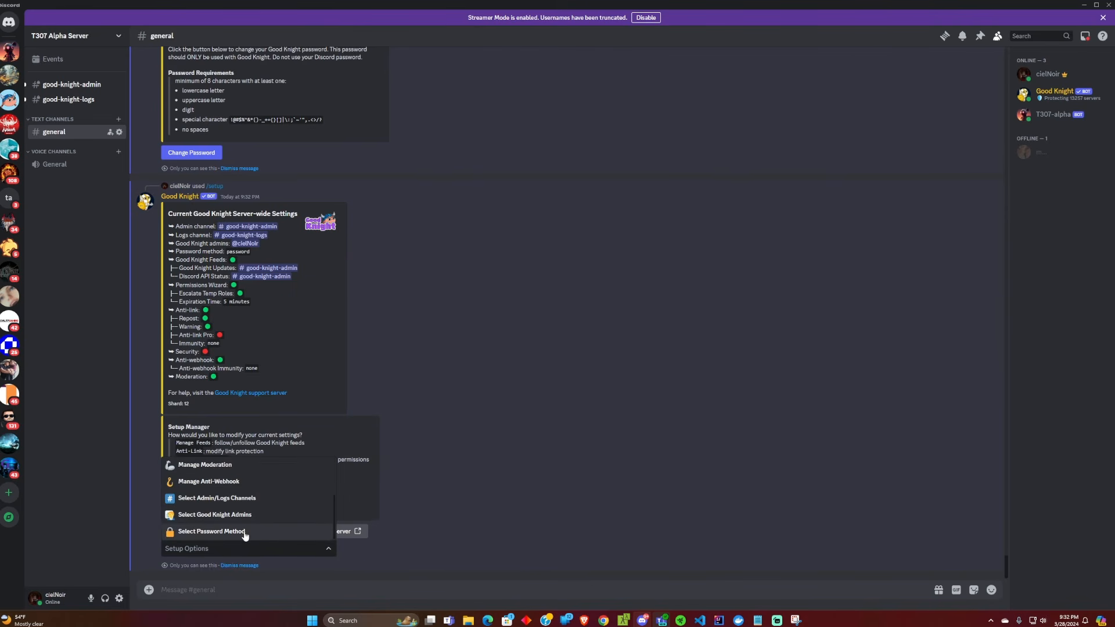
left_click(244, 532)
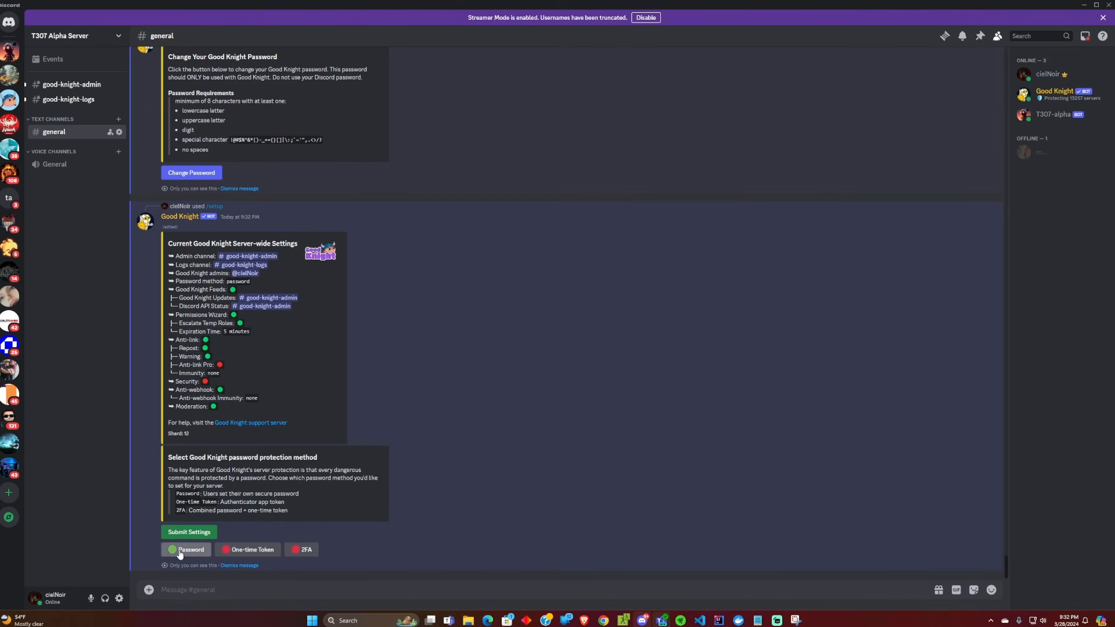
left_click(246, 554)
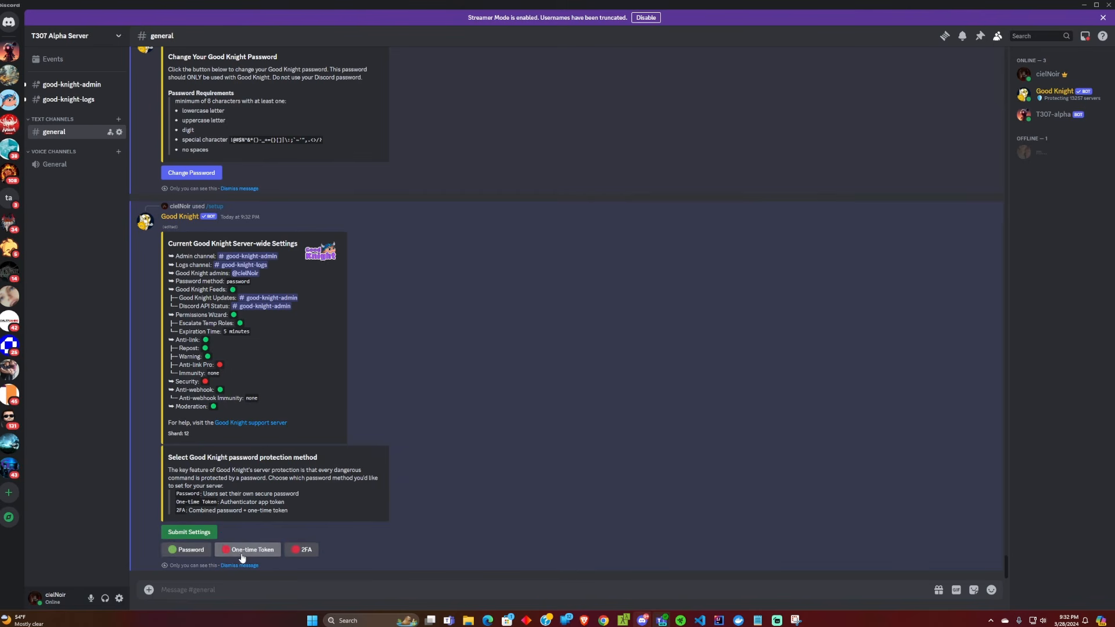
left_click(196, 533)
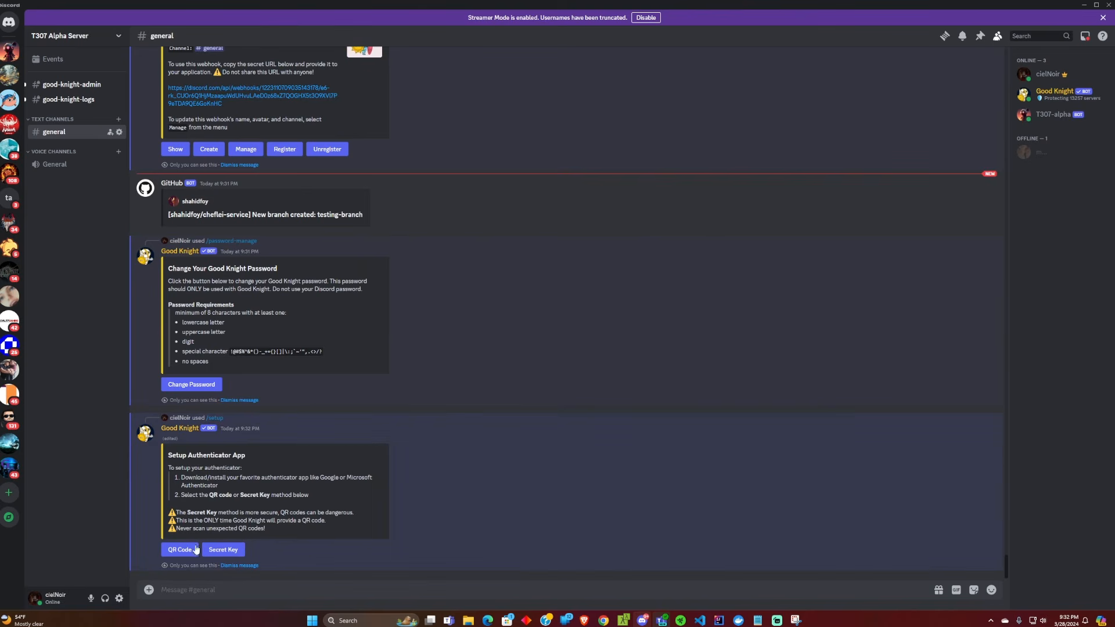
Register the authenticator app using the QR code method and verify it by submitting the current one-time passcode
left_click(171, 554)
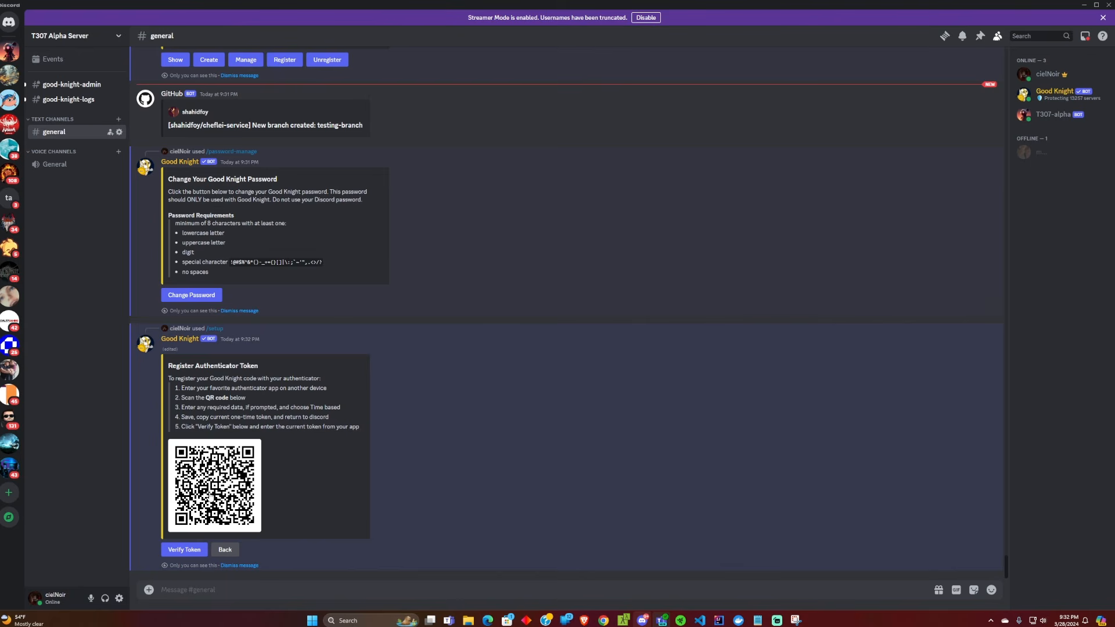
left_click(181, 555)
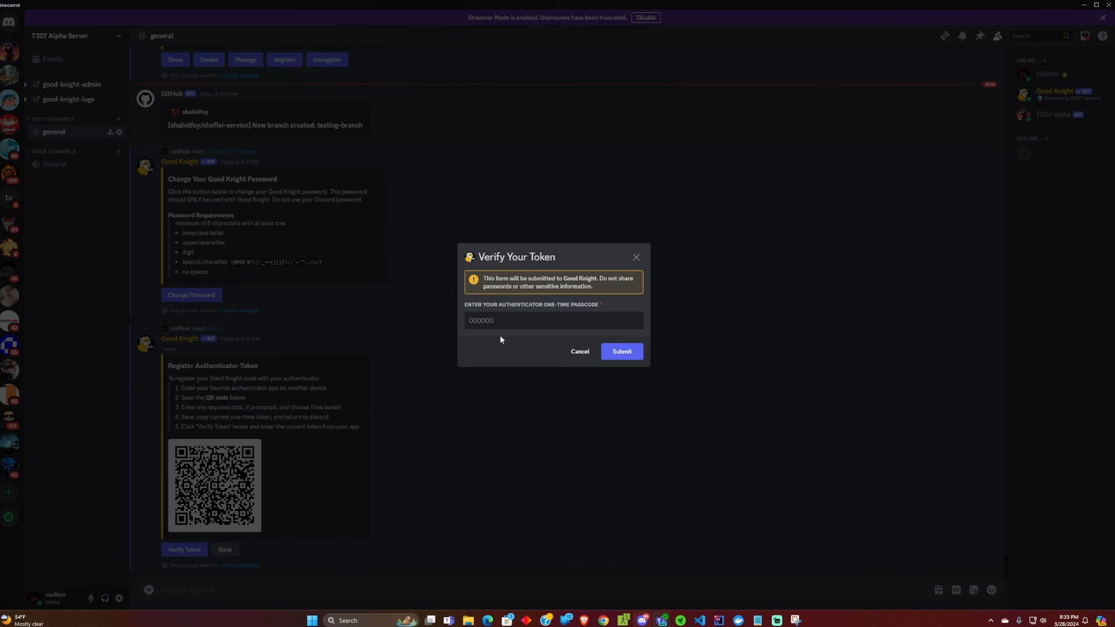
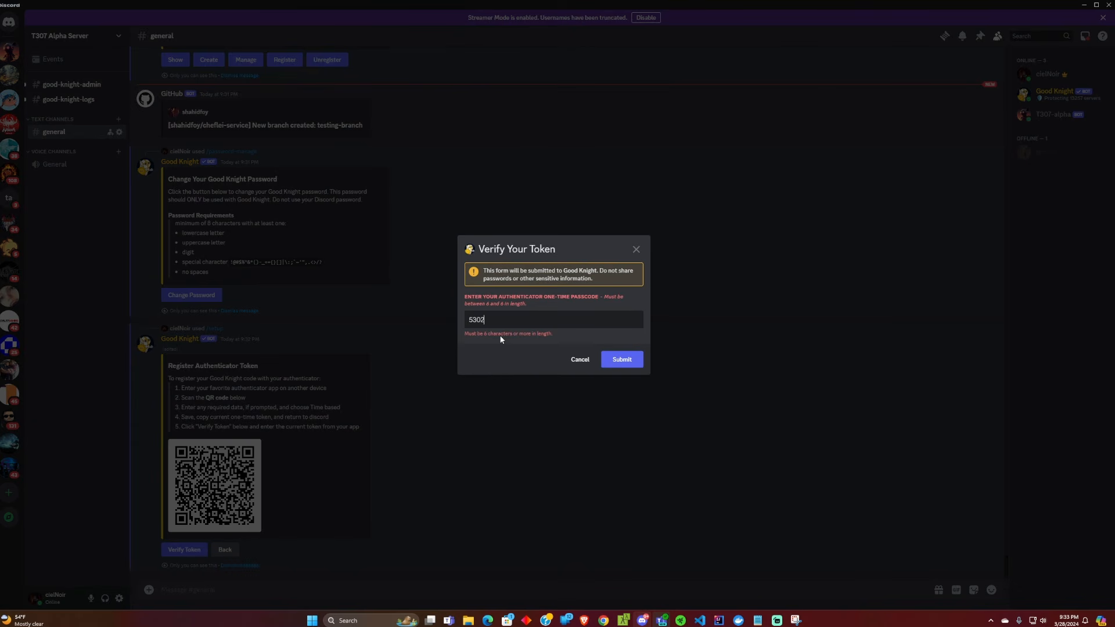
left_click(623, 352)
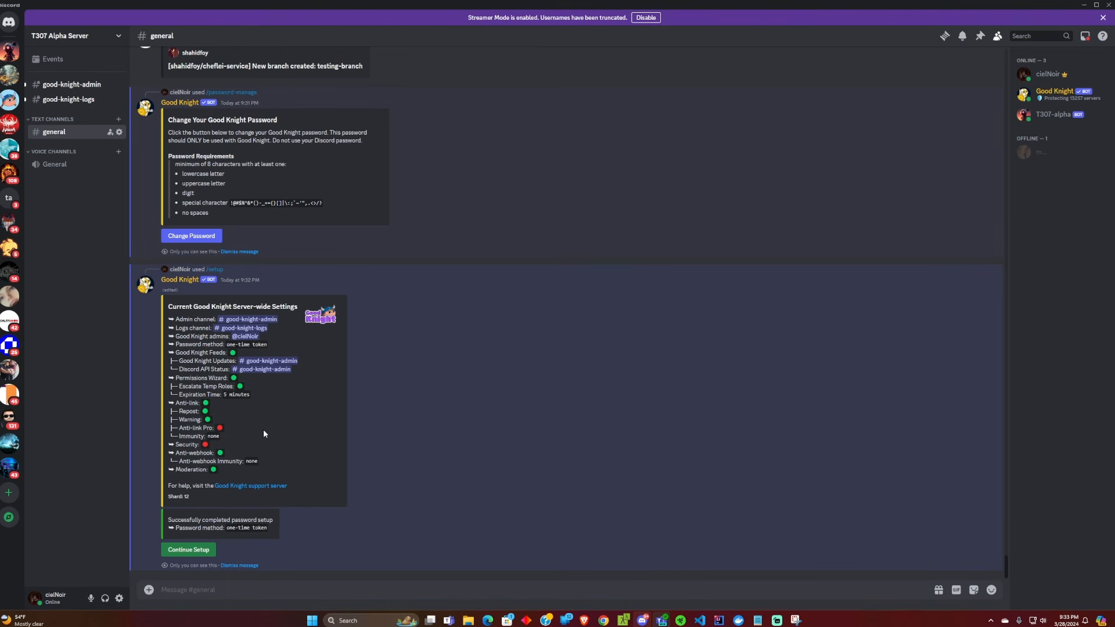
Continue the setup, choose Select Password Method, submit 2FA as the protection method, and return to the Setup Manager
left_click(197, 555)
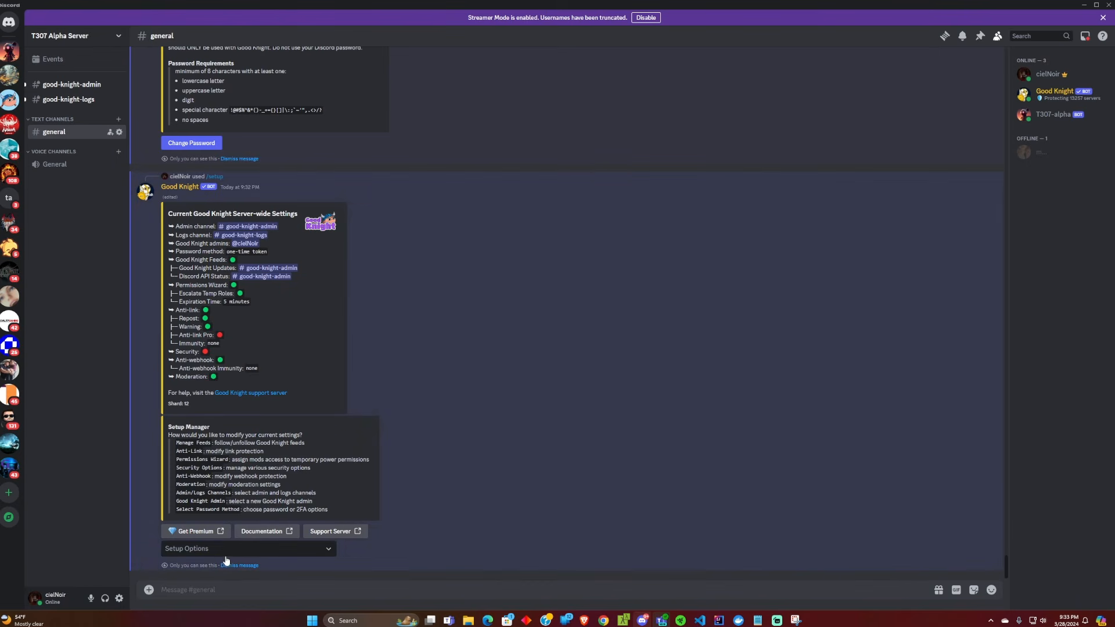
left_click(228, 552)
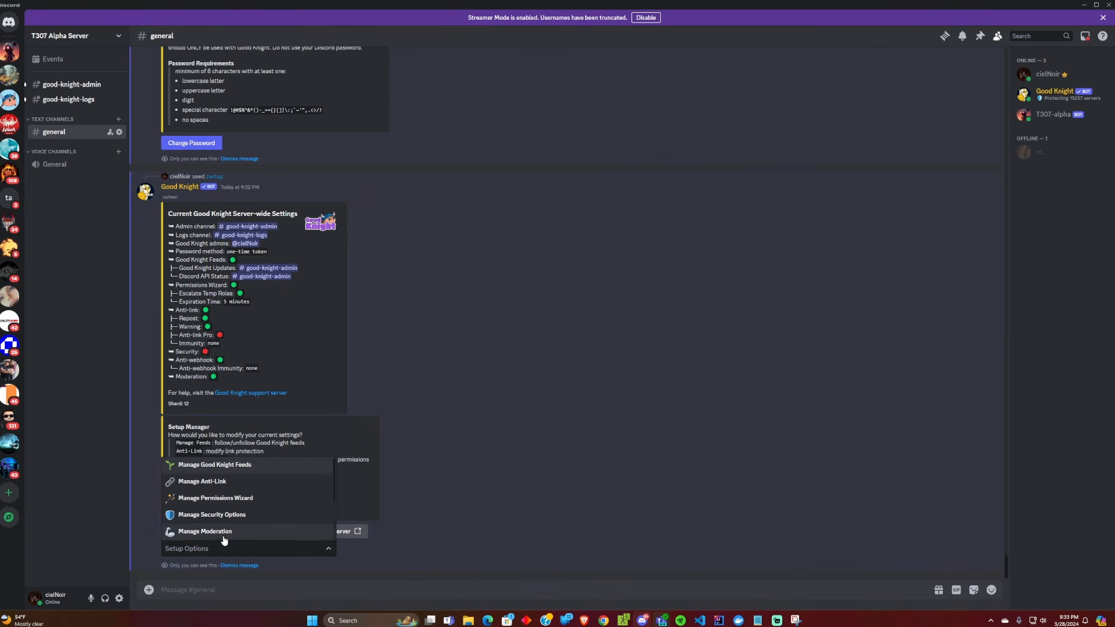
scroll(235, 533, "down", 3)
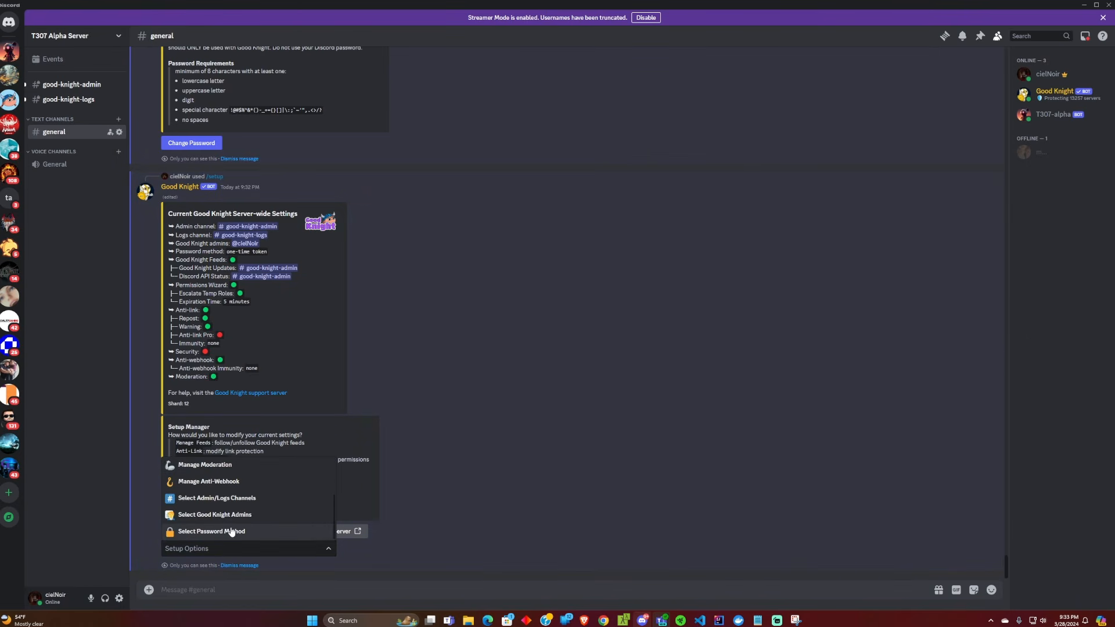
left_click(230, 530)
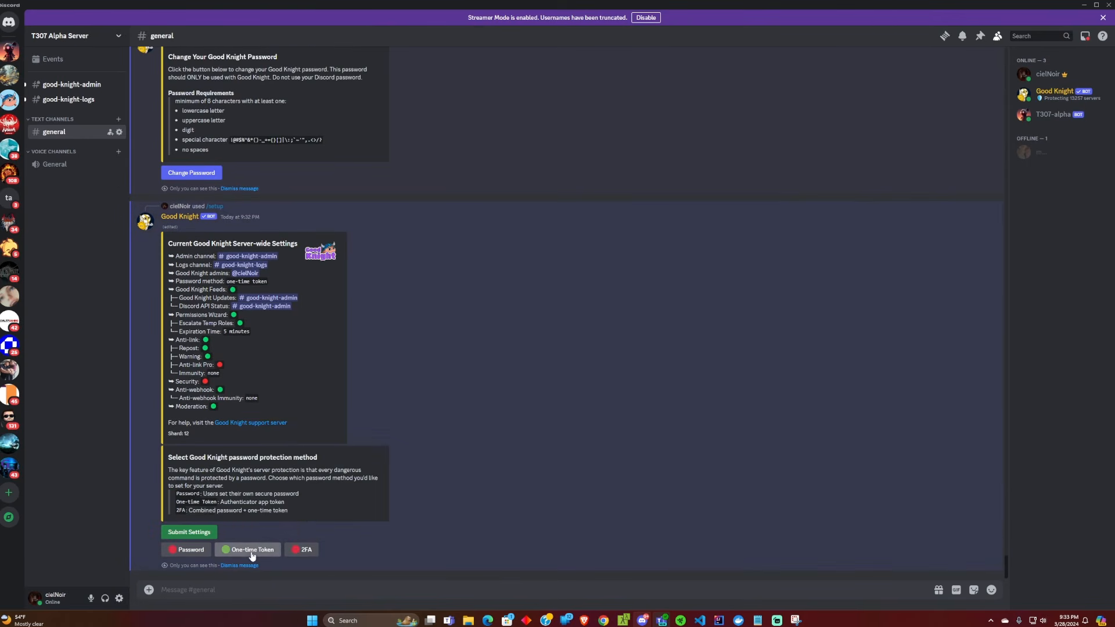
left_click(302, 553)
left_click(197, 536)
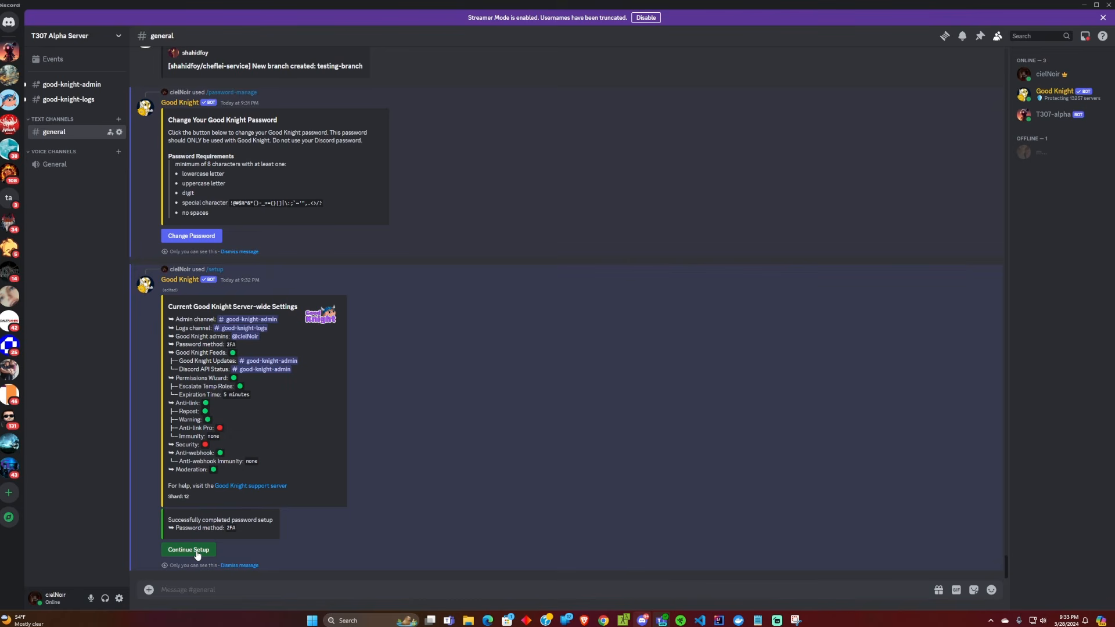
left_click(196, 552)
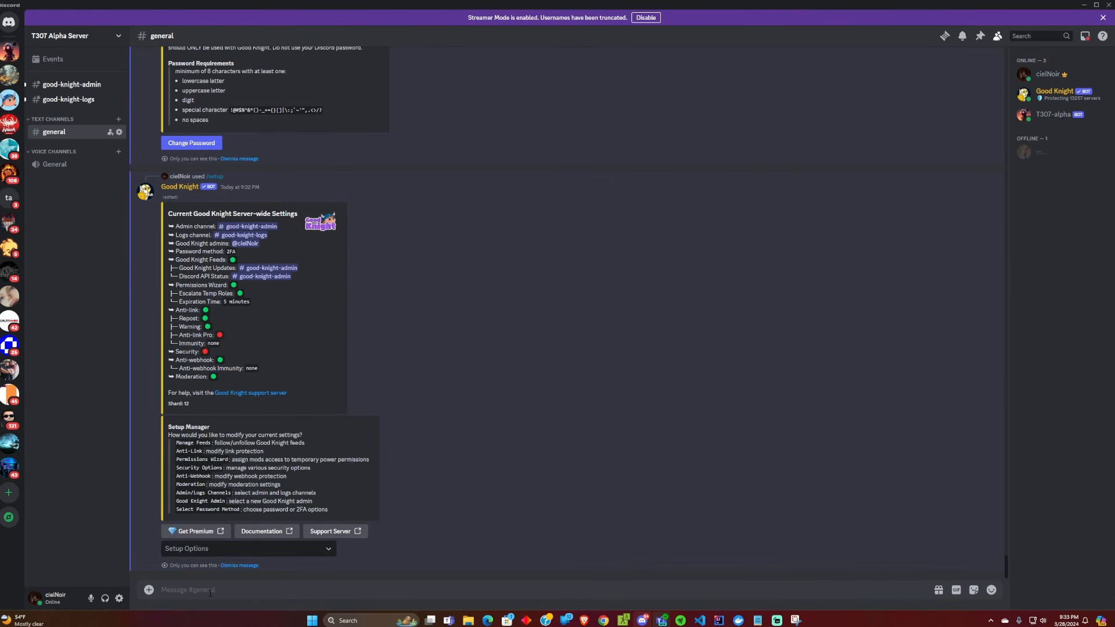
Run the /link-manager command in the general channel
type("/")
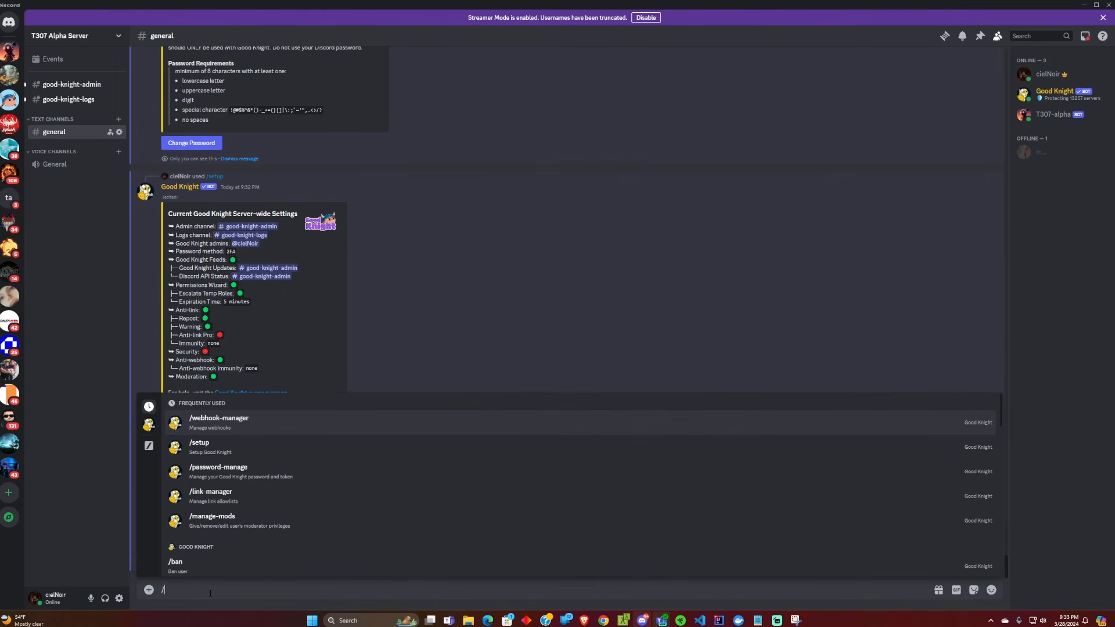
key("Down")
key("Down")
key("Down")
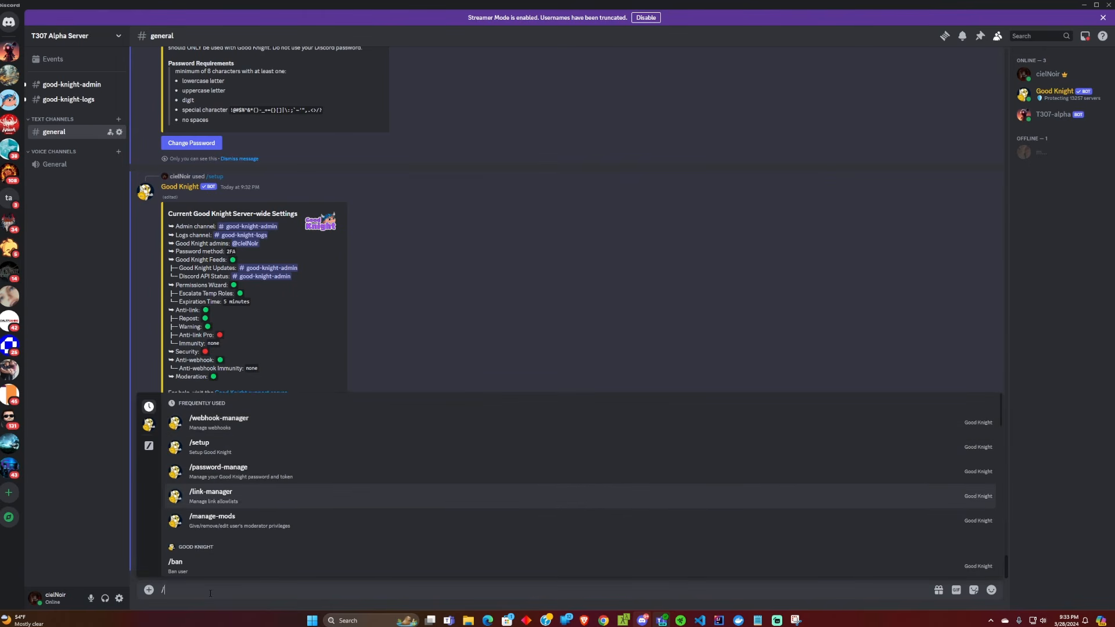
key("Return")
key("Return")
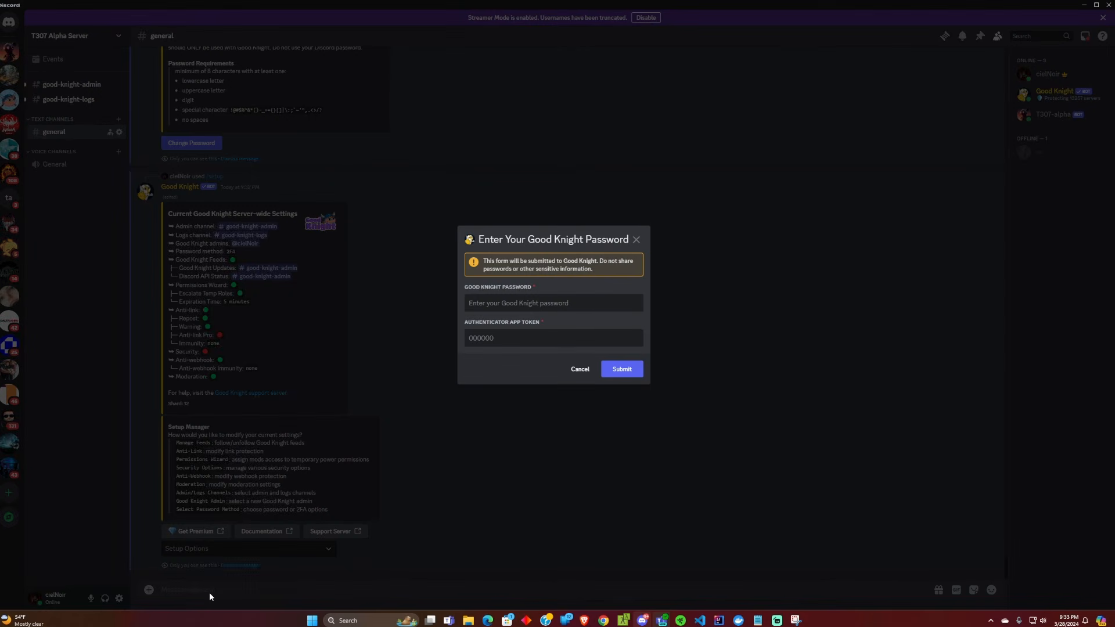
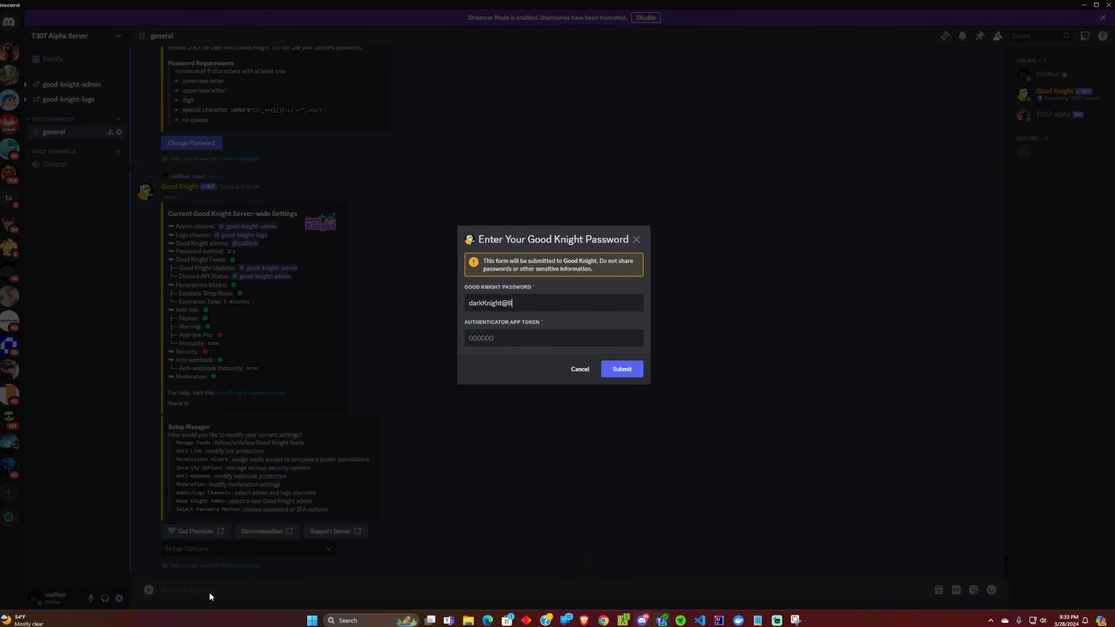
Enter the Good Knight password and the authenticator app token in the password form
key("Tab")
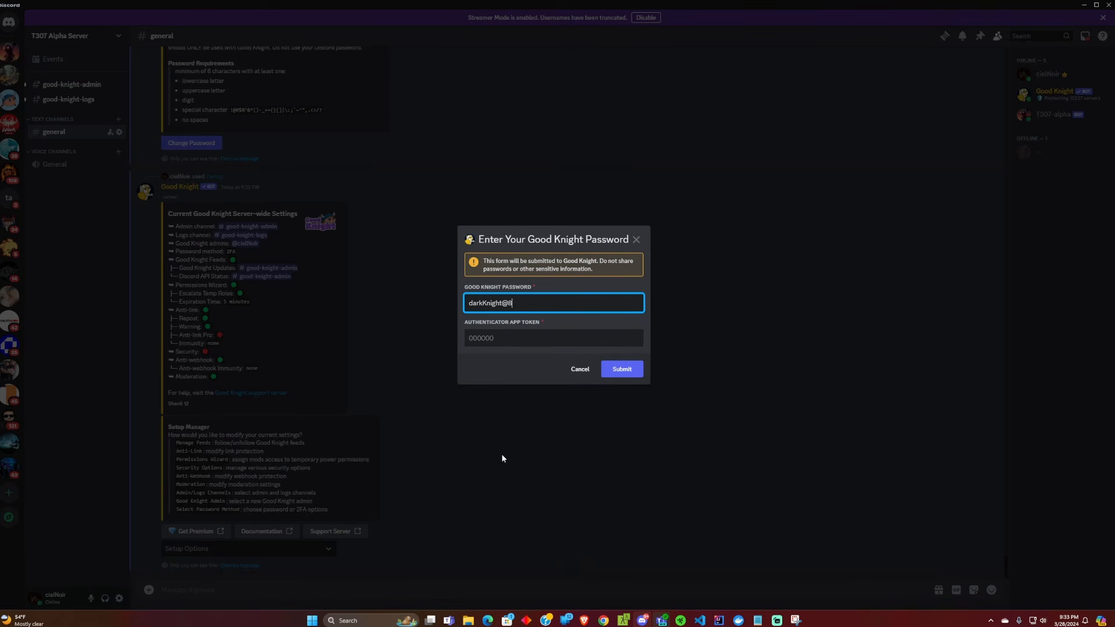
left_click(519, 341)
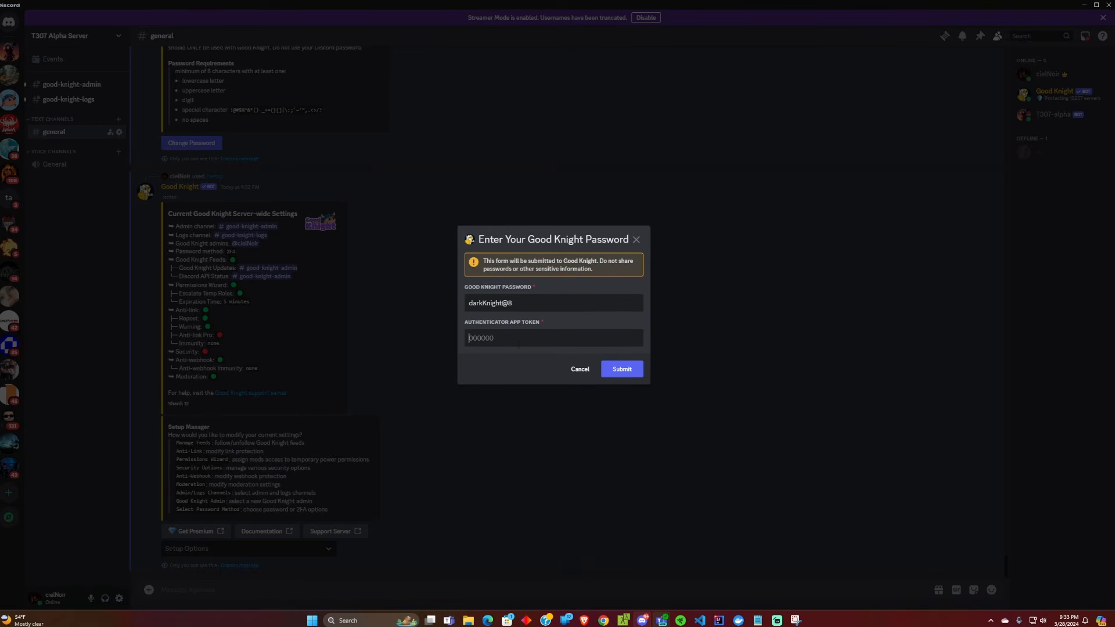
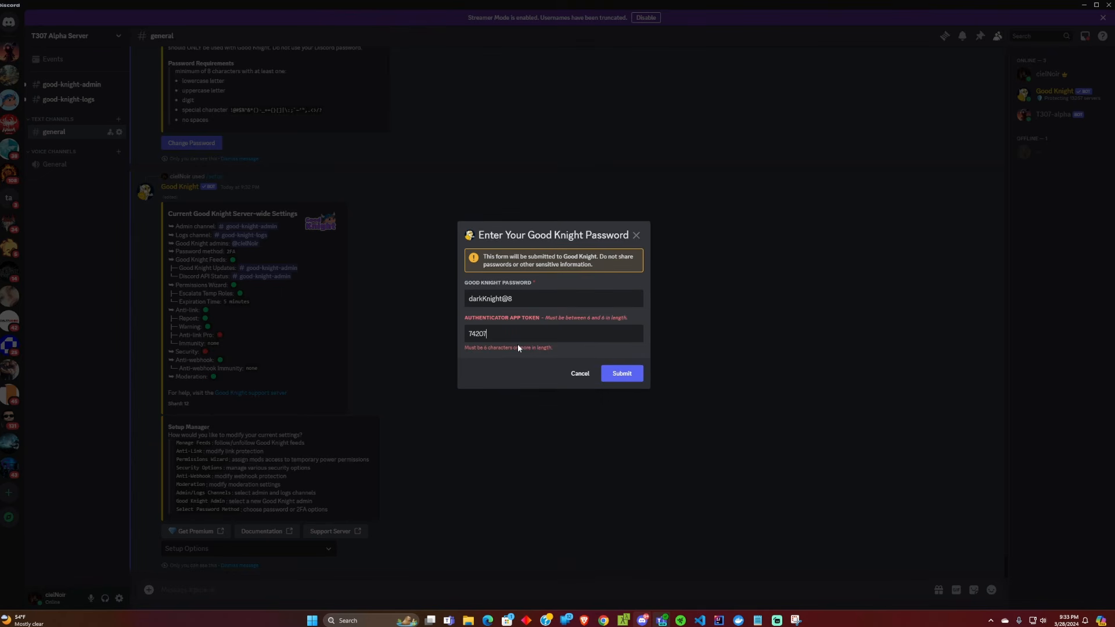